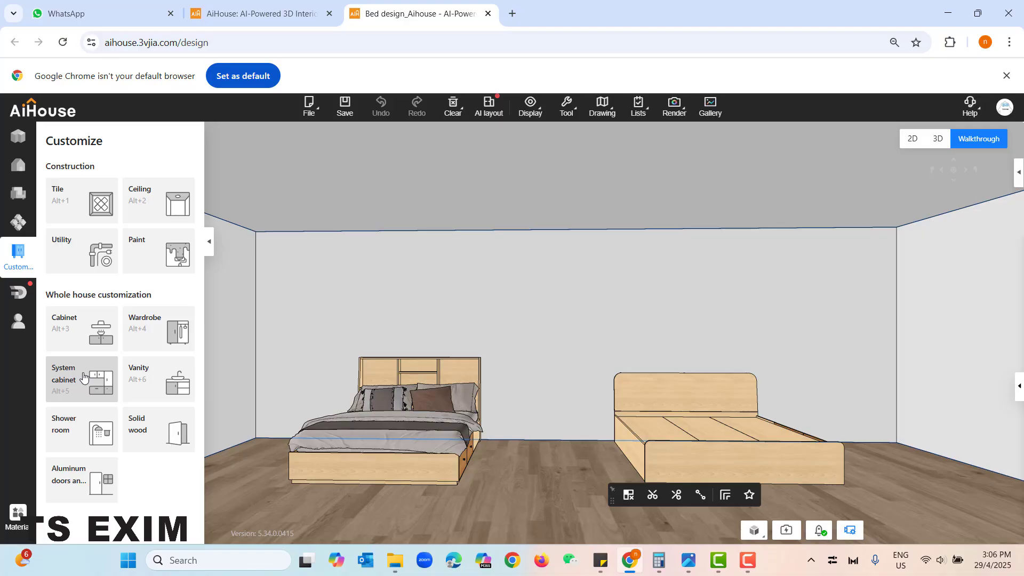
- Start System cabinet customization and list the box beds from the Bed category of the 4.0 system cabinet library
click(83, 377)
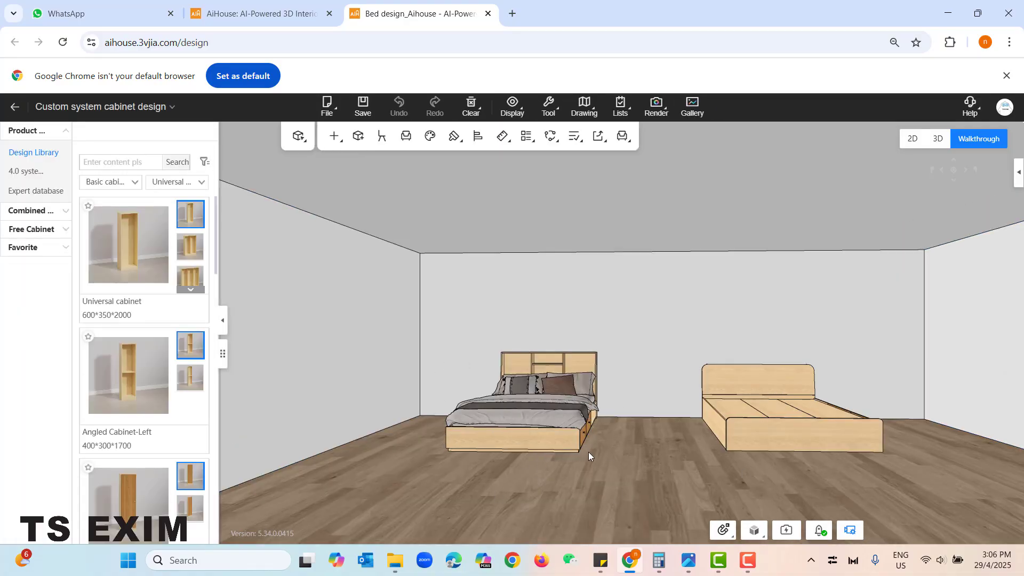
drag(603, 462, 496, 510)
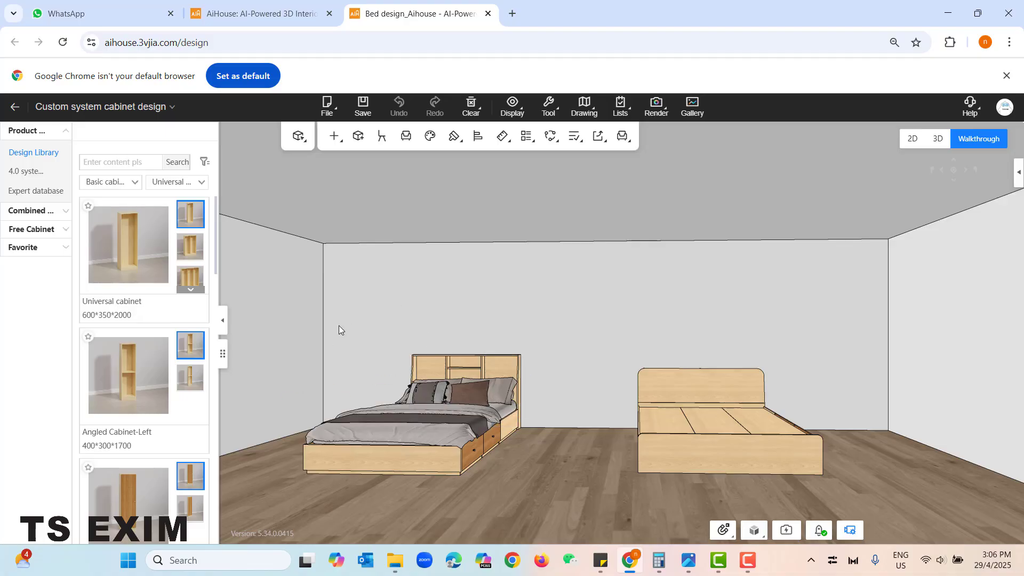
click(30, 173)
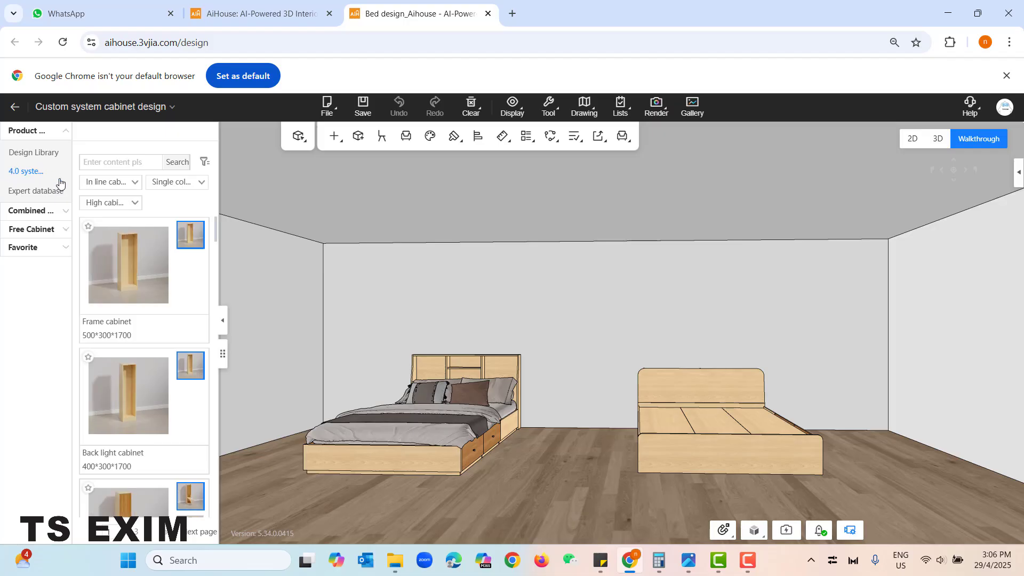
click(112, 188)
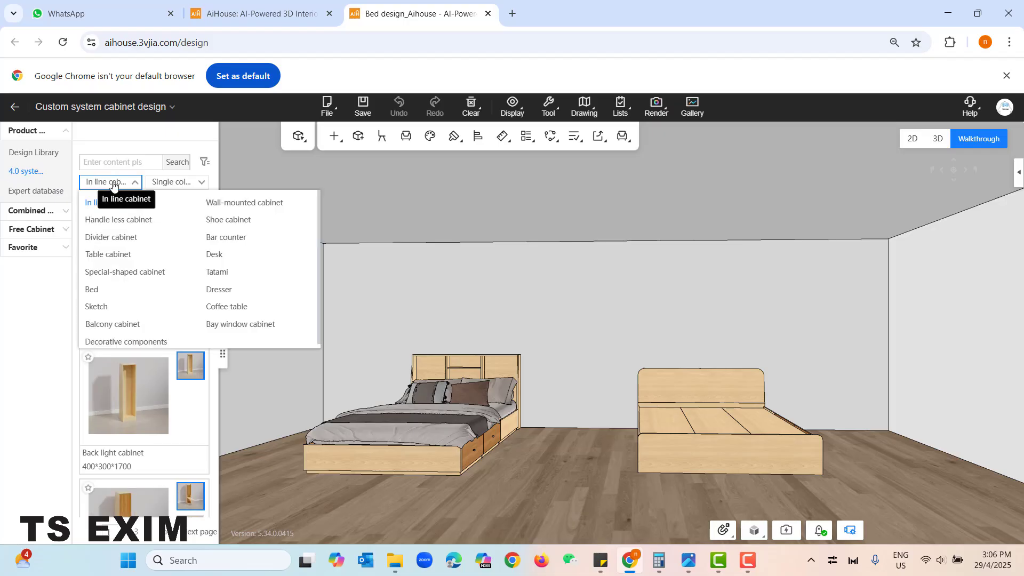
click(111, 296)
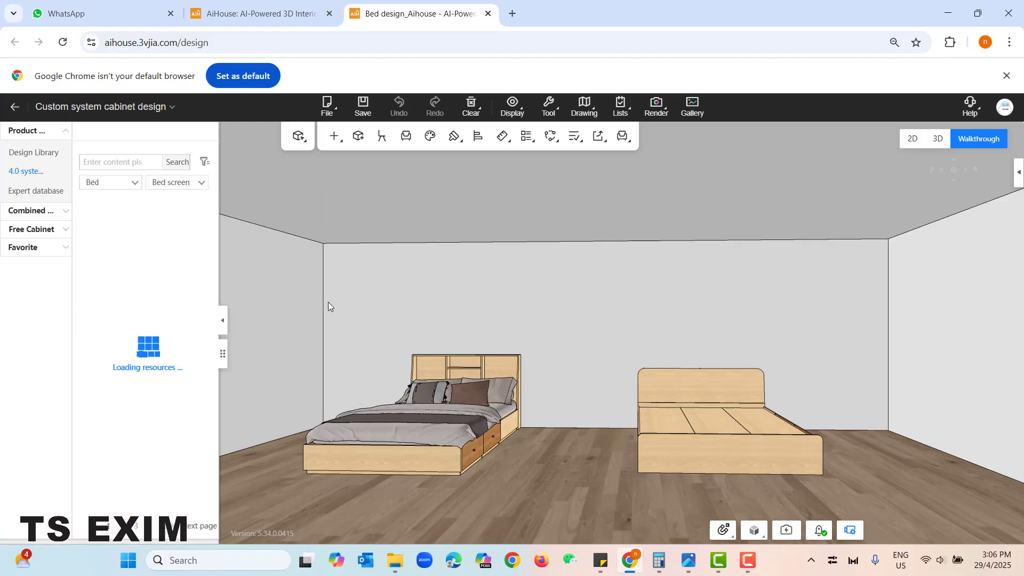
click(182, 184)
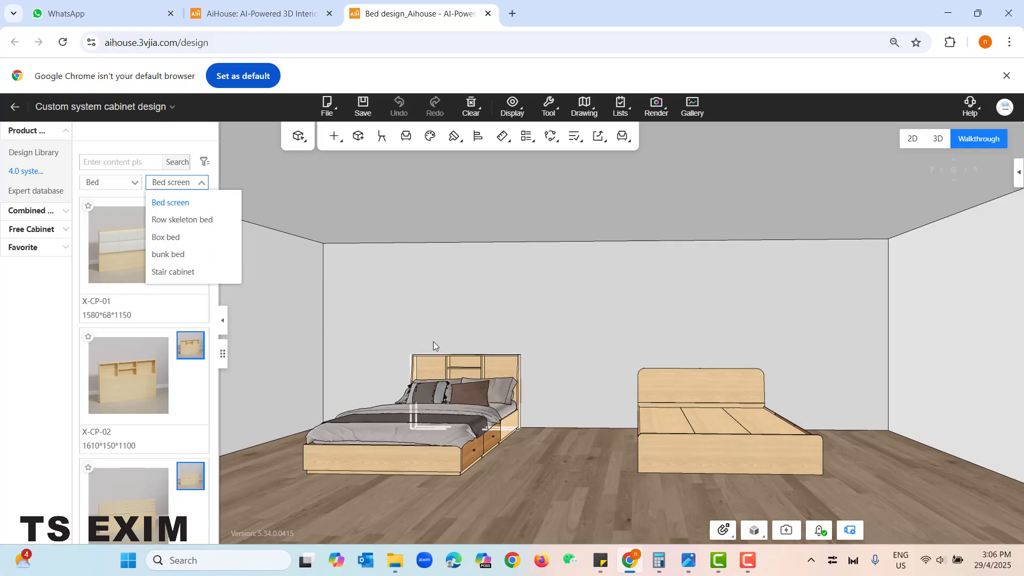
click(193, 243)
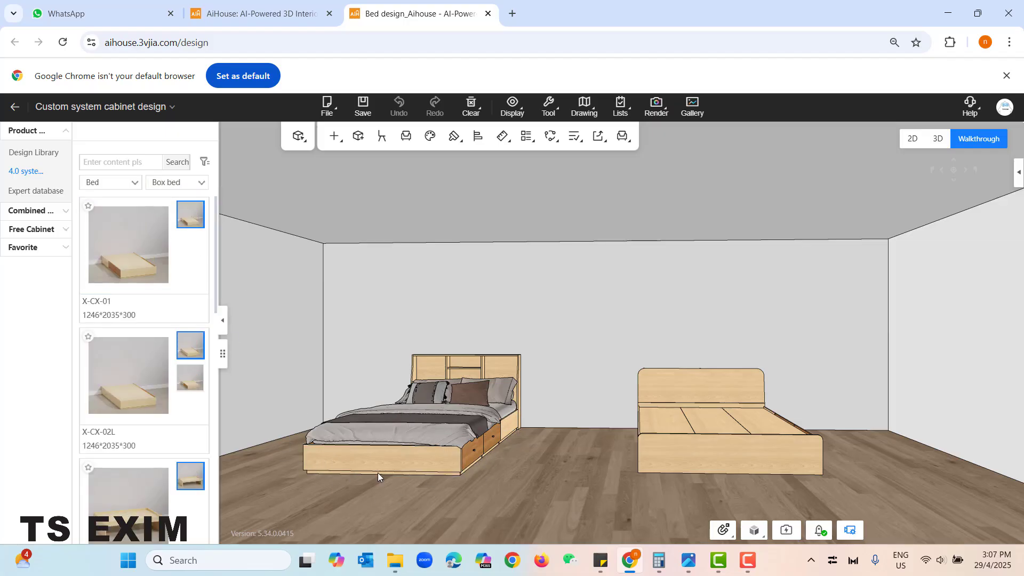
- Browse the box bed models and examine the existing beds in the room with their drawers opened and closed
scroll(123, 277, down, 1)
scroll(123, 276, down, 10)
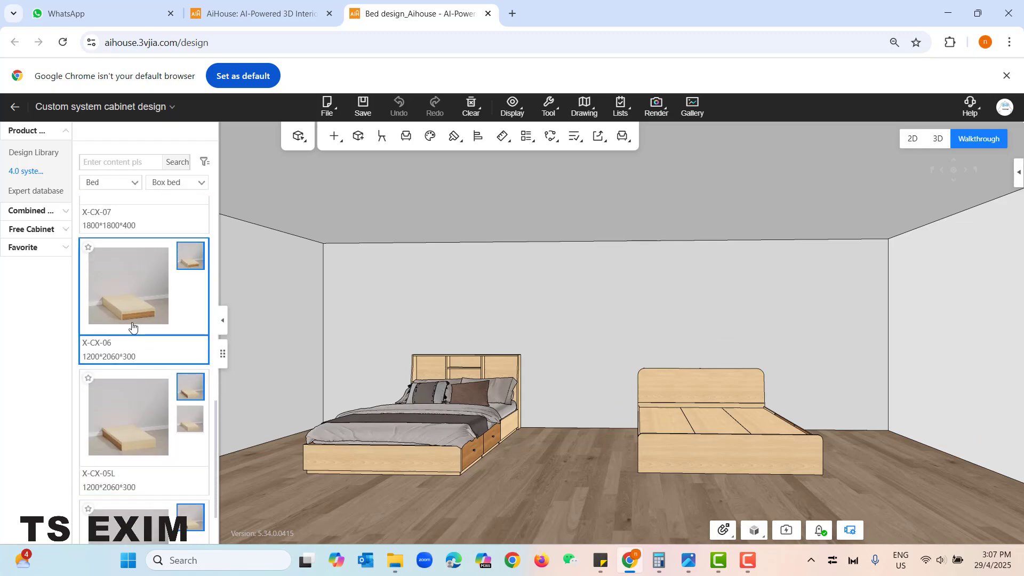
scroll(504, 491, up, 3)
scroll(498, 497, up, 1)
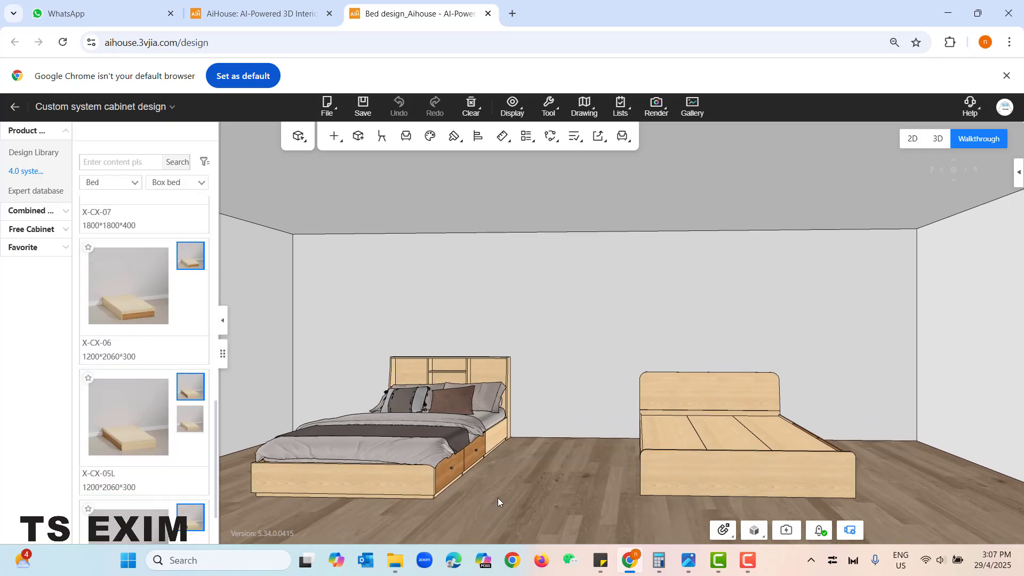
key(o)
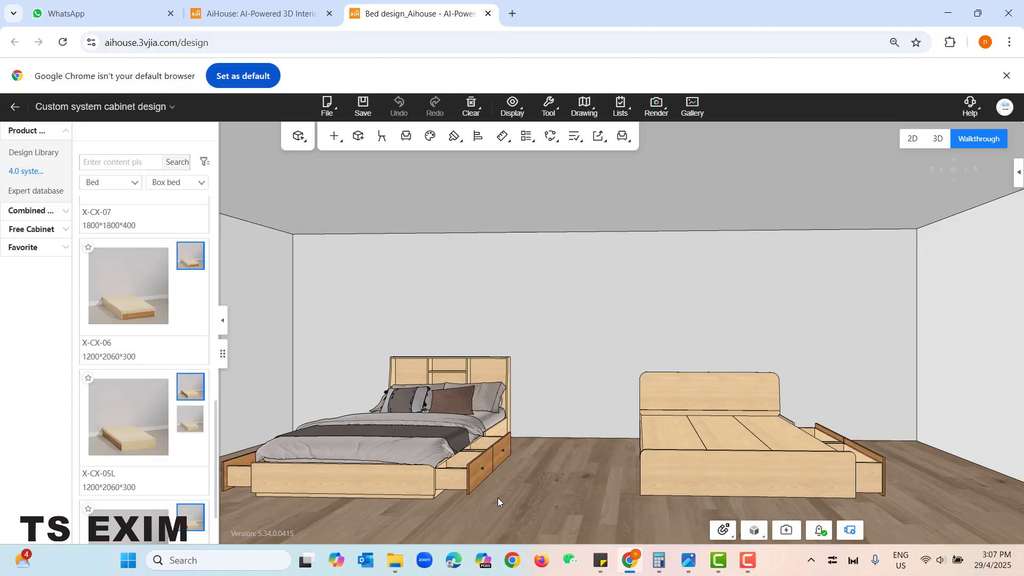
key(o)
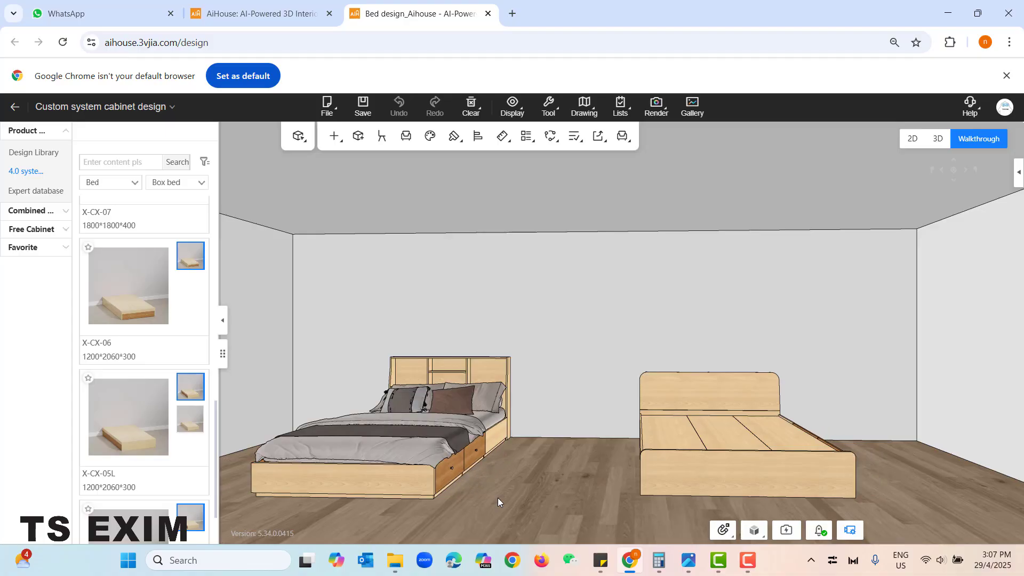
scroll(505, 496, down, 2)
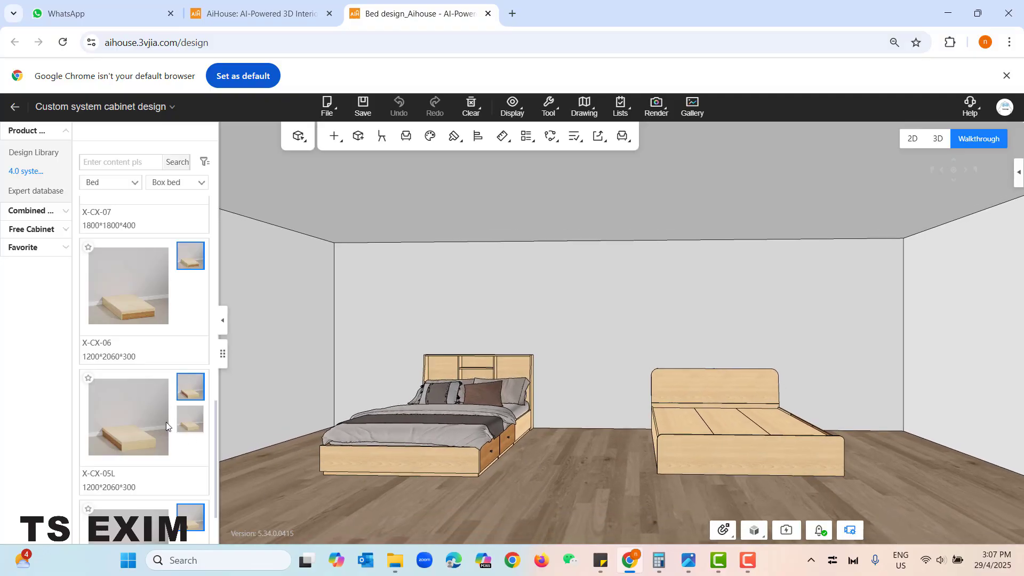
scroll(147, 418, down, 1)
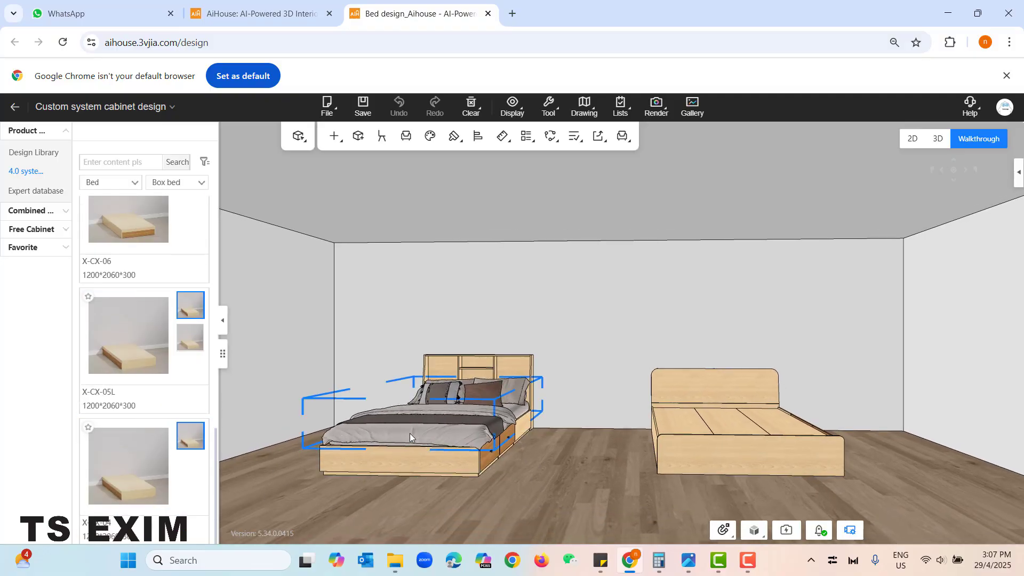
click(412, 449)
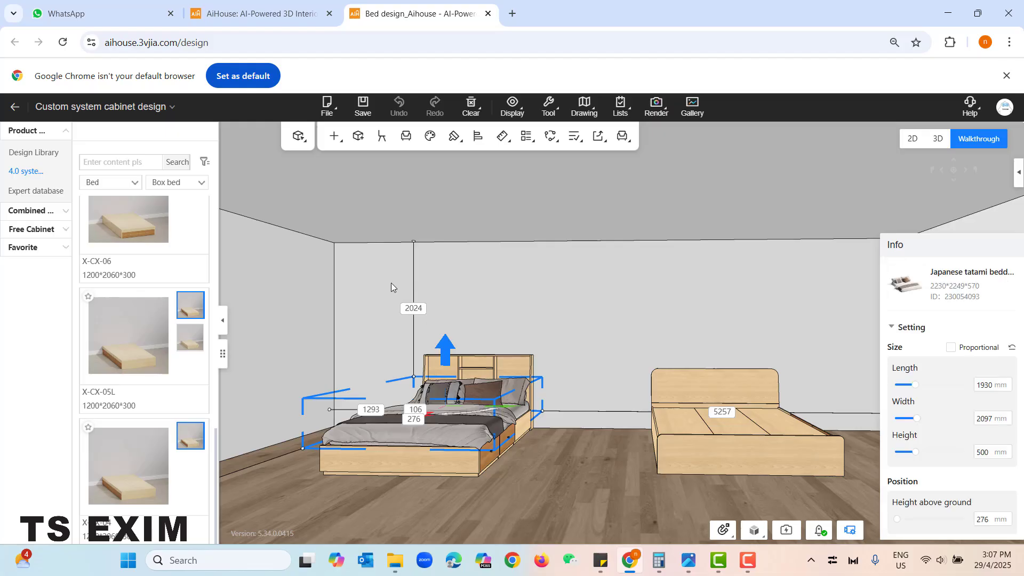
click(369, 336)
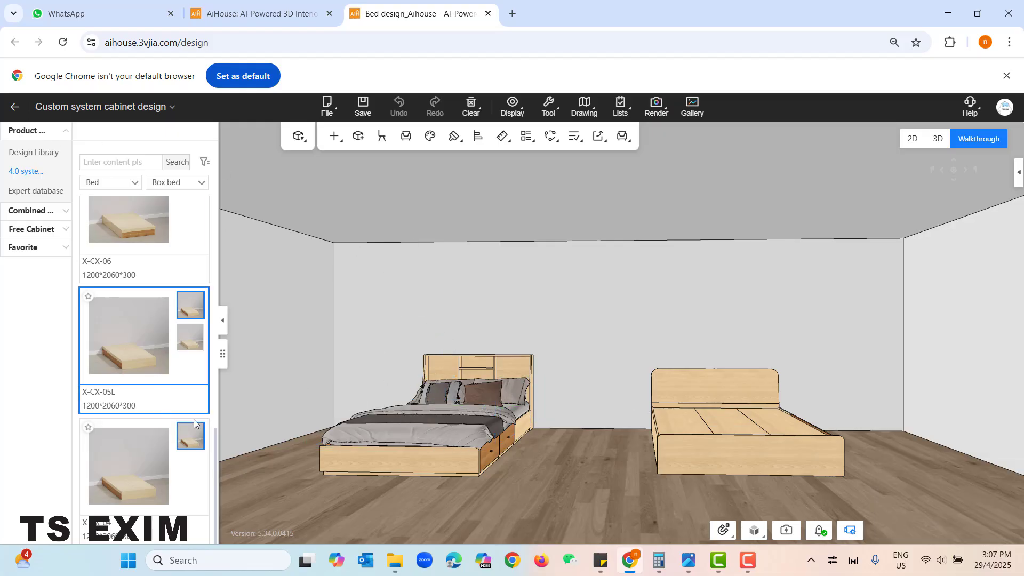
scroll(373, 439, up, 1)
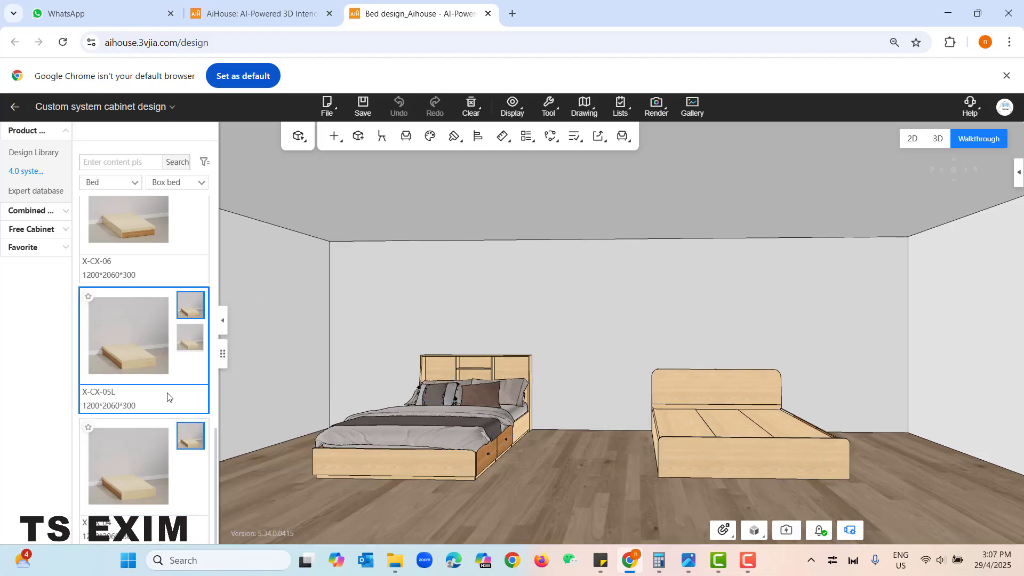
scroll(168, 397, up, 10)
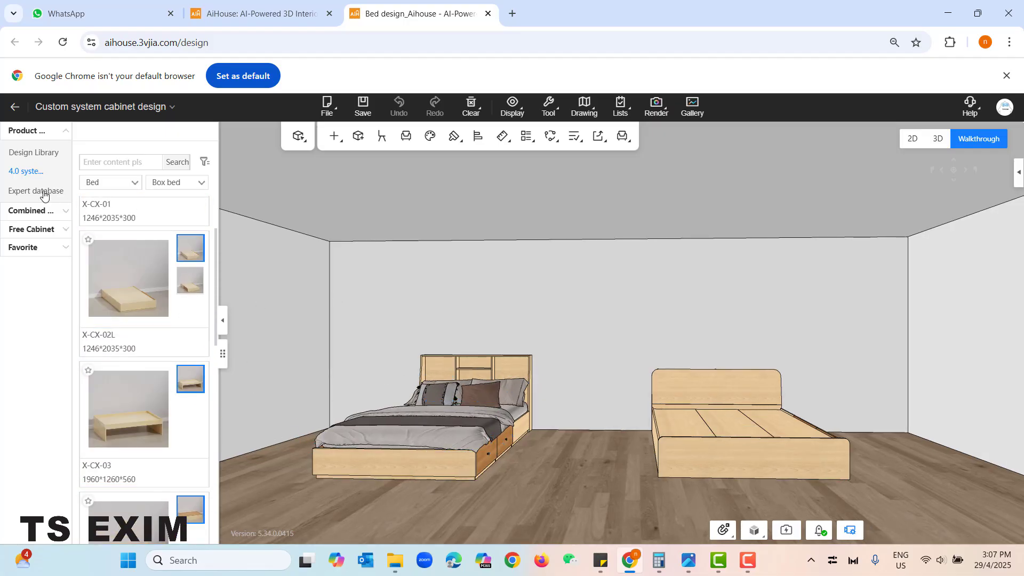
- Browse the bed screen models in the Slat bed category of the Expert database
click(51, 192)
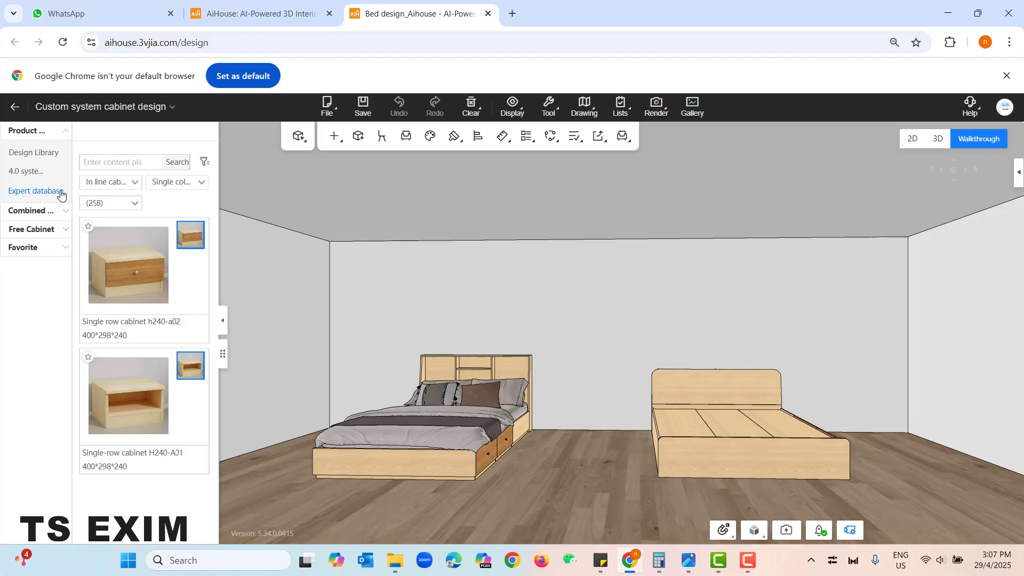
right_drag(546, 354, 495, 465)
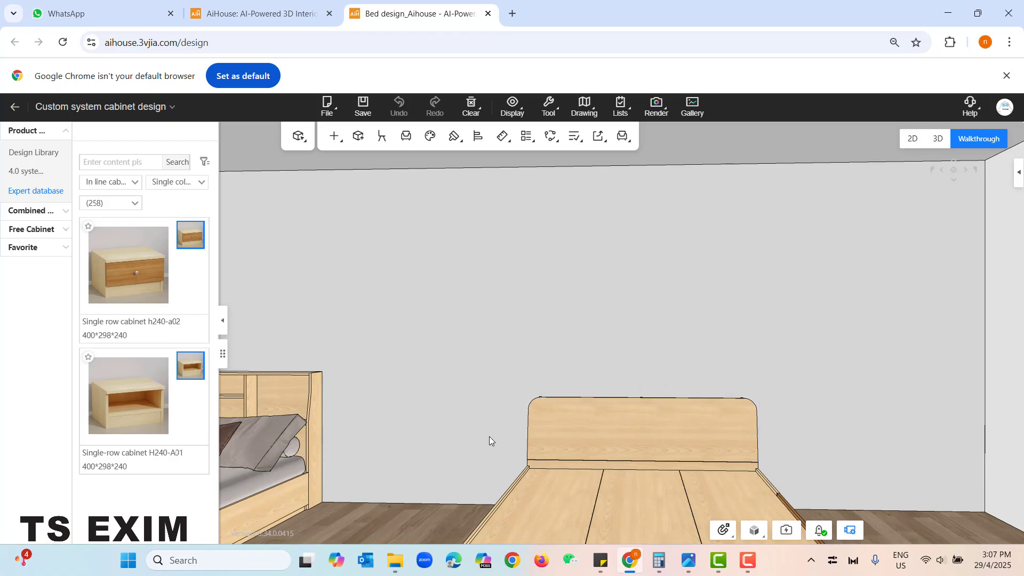
click(132, 184)
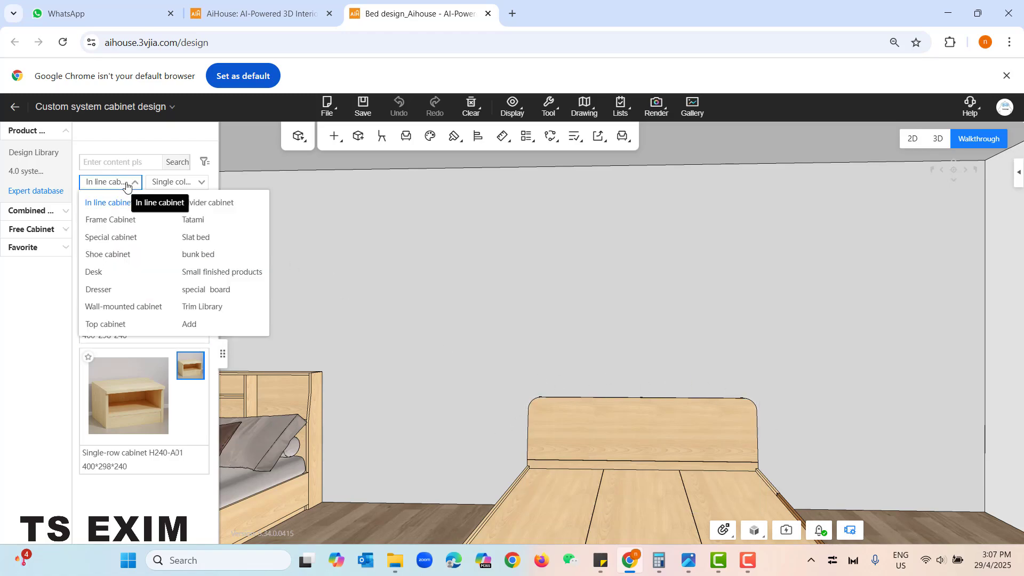
click(196, 238)
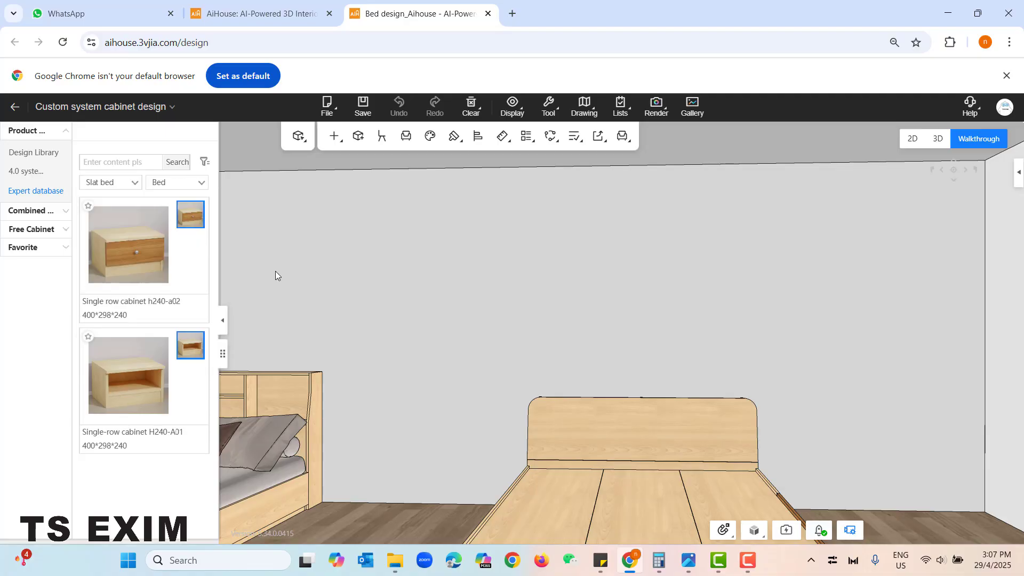
click(189, 187)
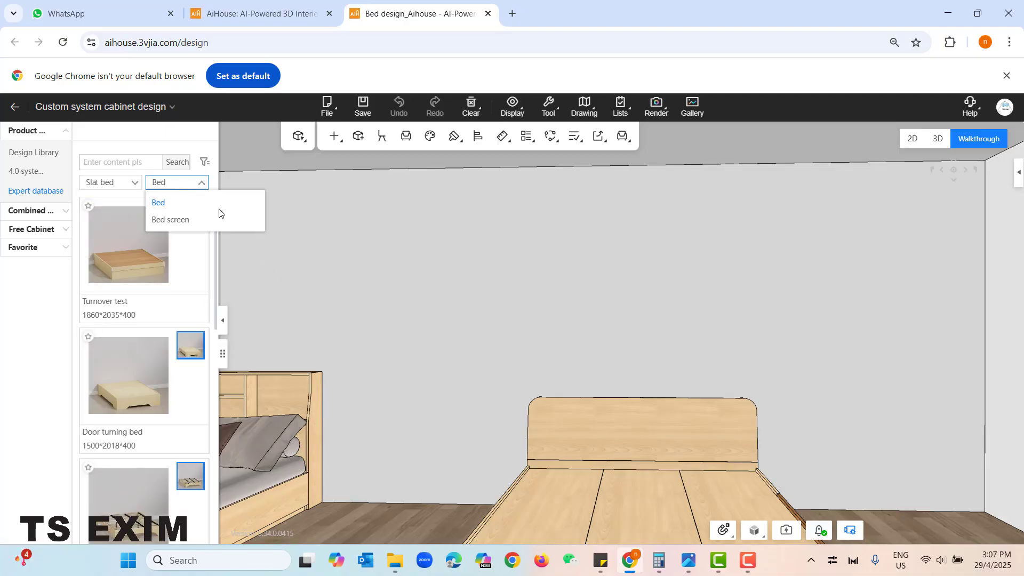
click(192, 221)
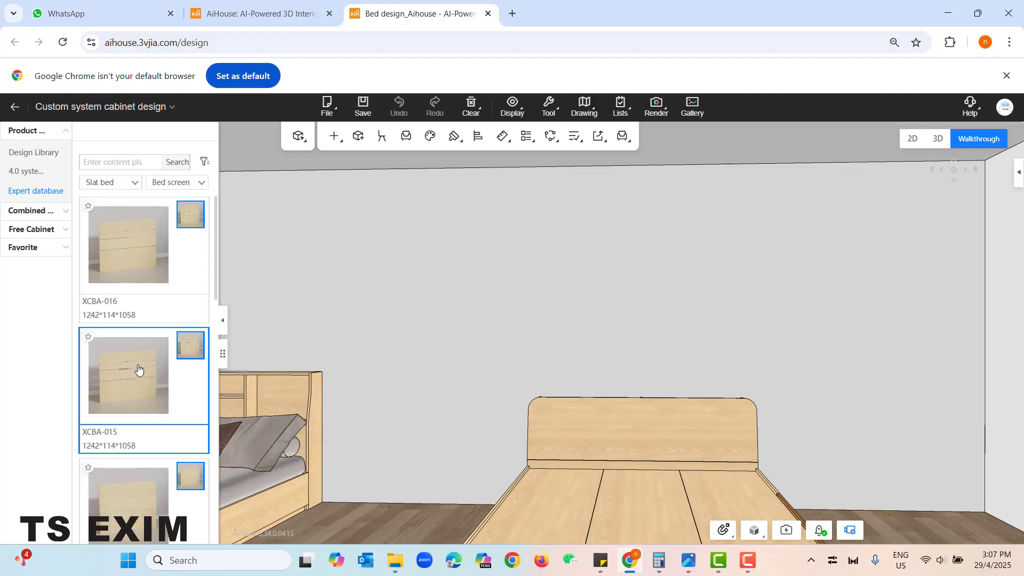
scroll(144, 413, down, 10)
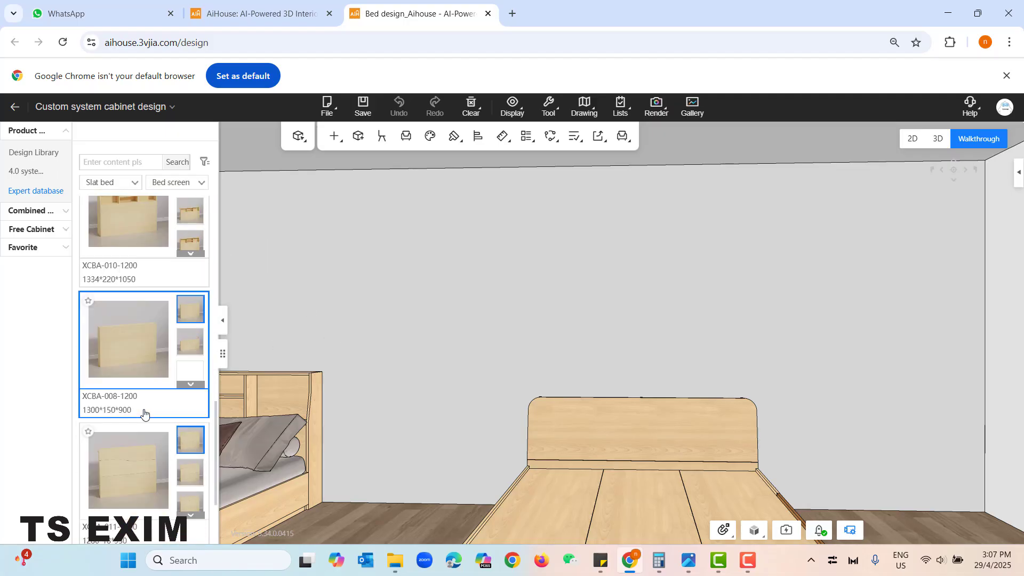
scroll(143, 411, down, 2)
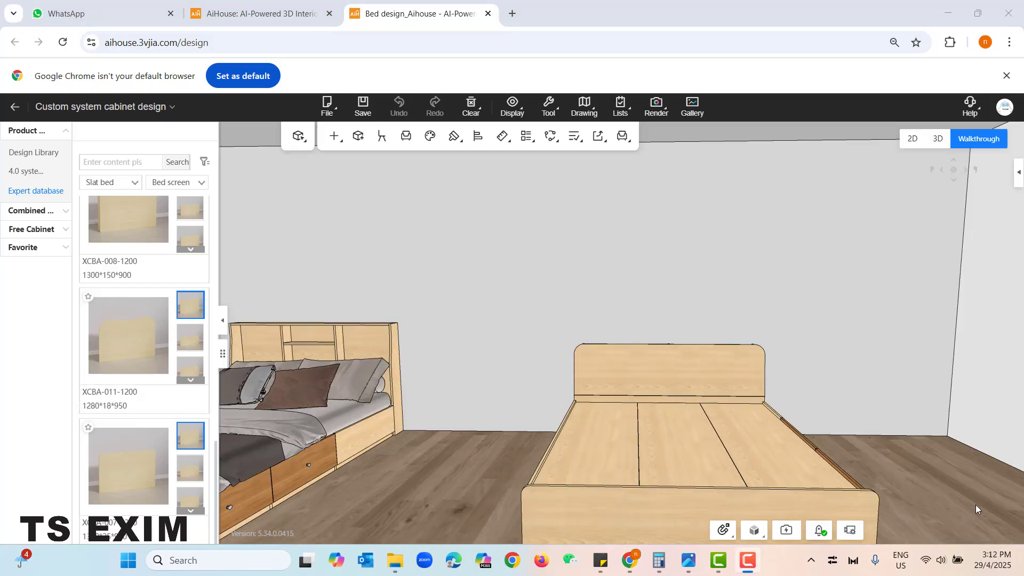
- Place the X-CP-01 bed screen from the 4.0 system cabinet library's Bed category on the floor against the empty wall
drag(977, 392, 528, 424)
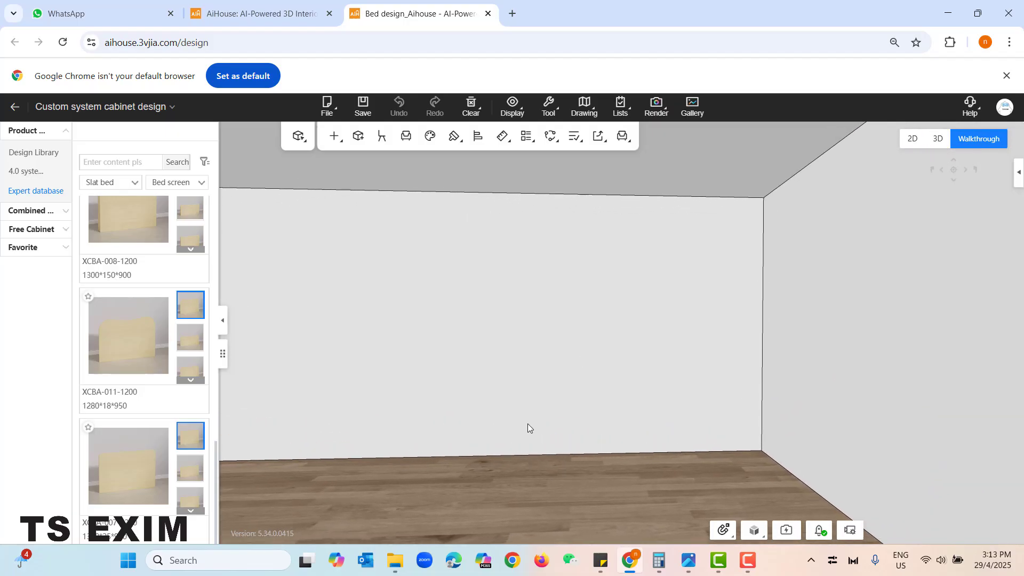
click(28, 174)
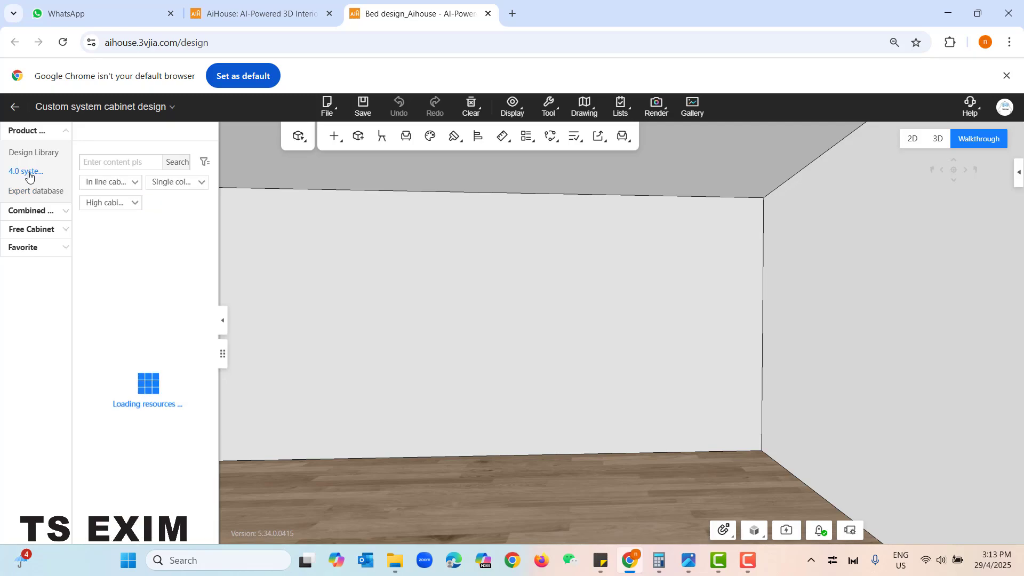
click(119, 183)
click(100, 296)
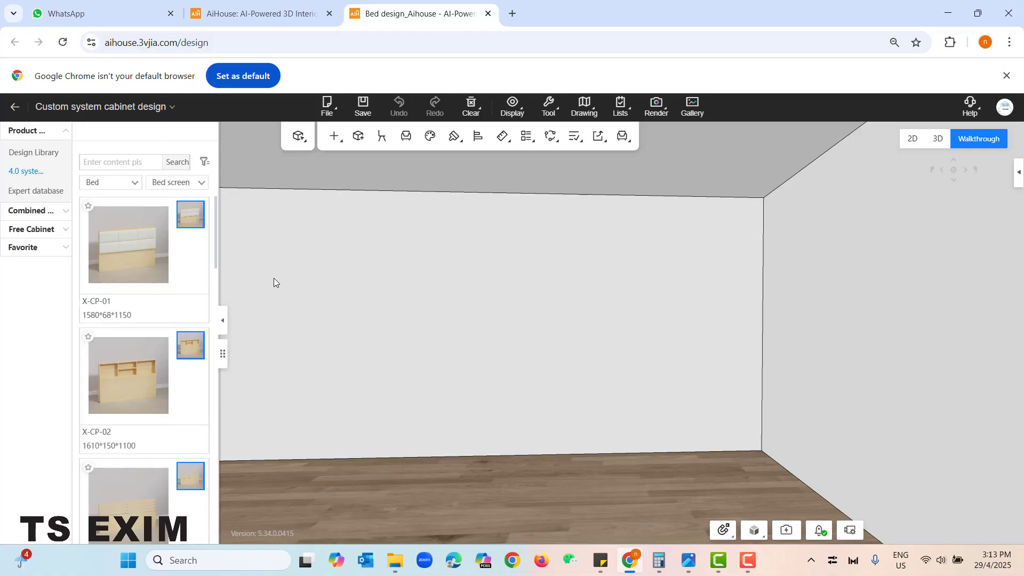
click(131, 238)
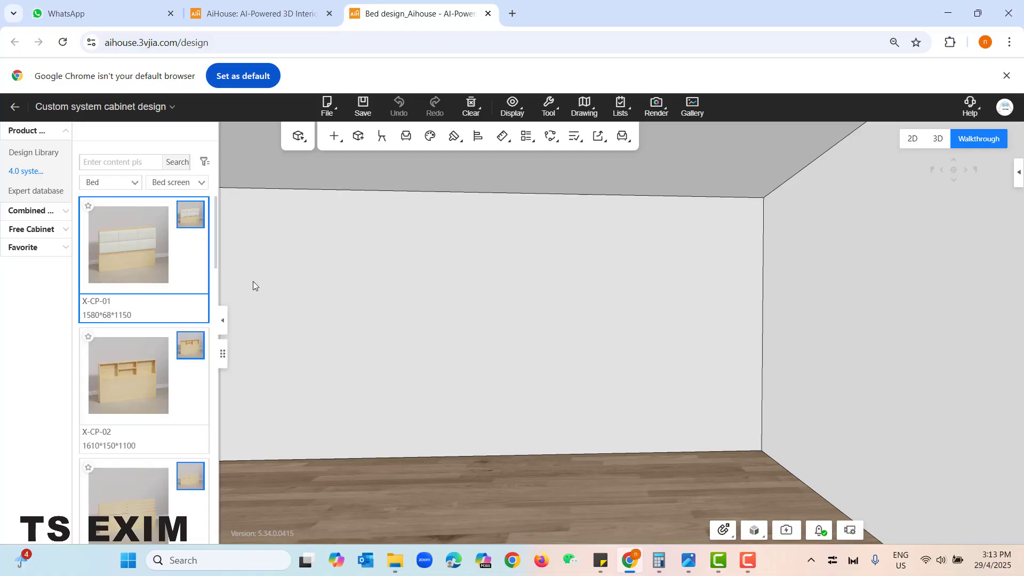
click(609, 395)
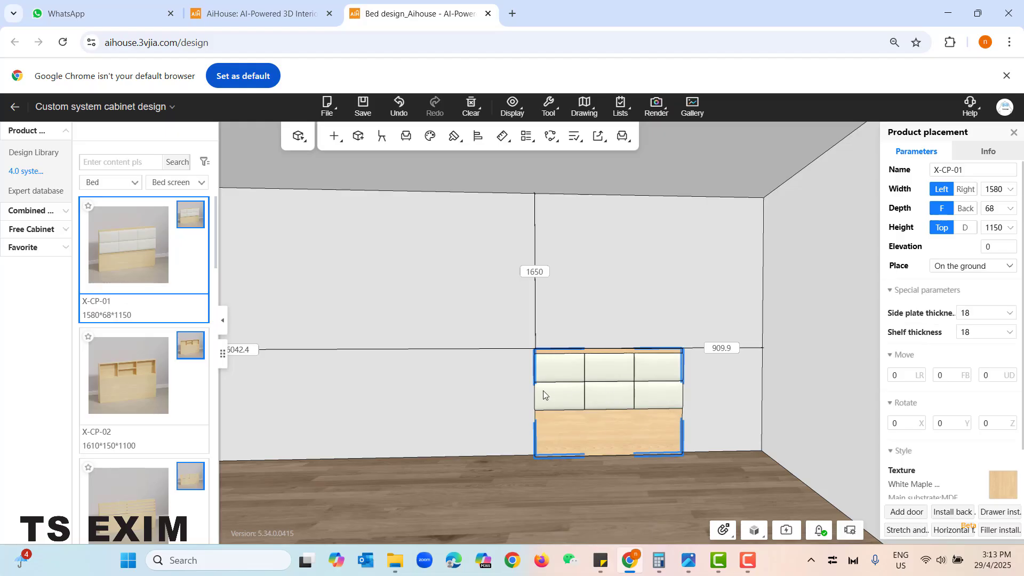
- Delete the soft bag cushion part from the placed bed screen in part editing, leaving the plain wood board
click(485, 404)
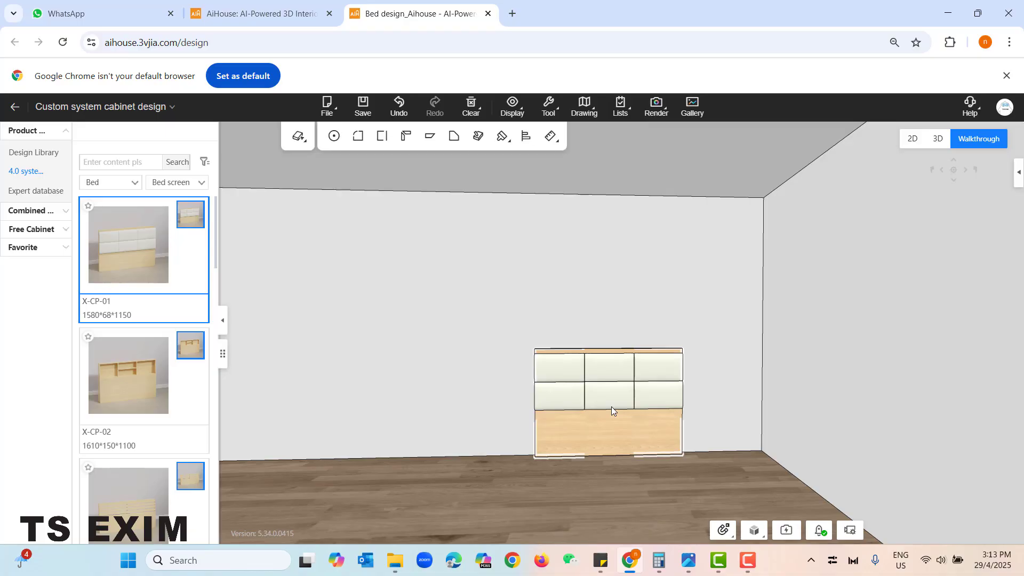
click(599, 380)
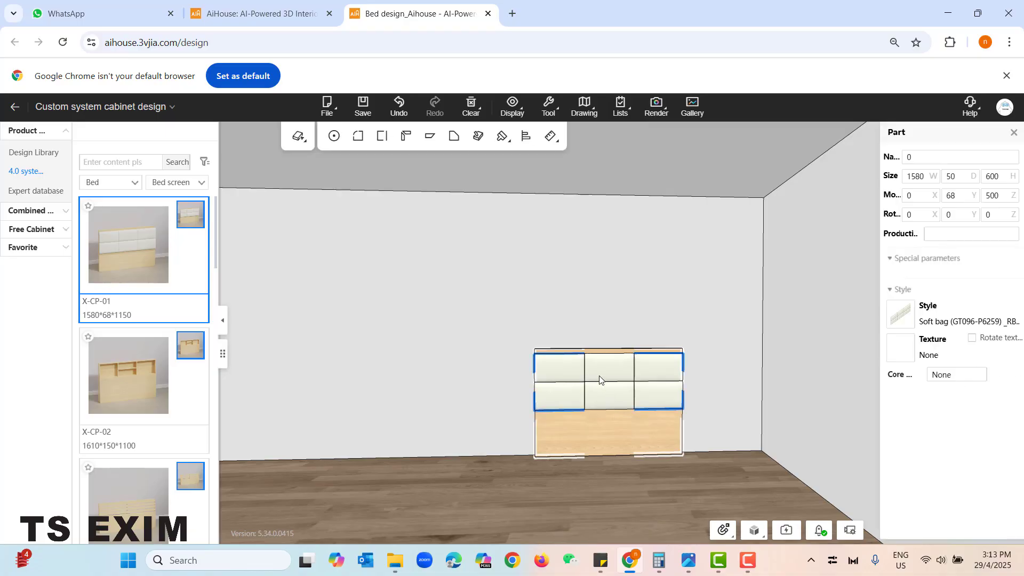
key(Delete)
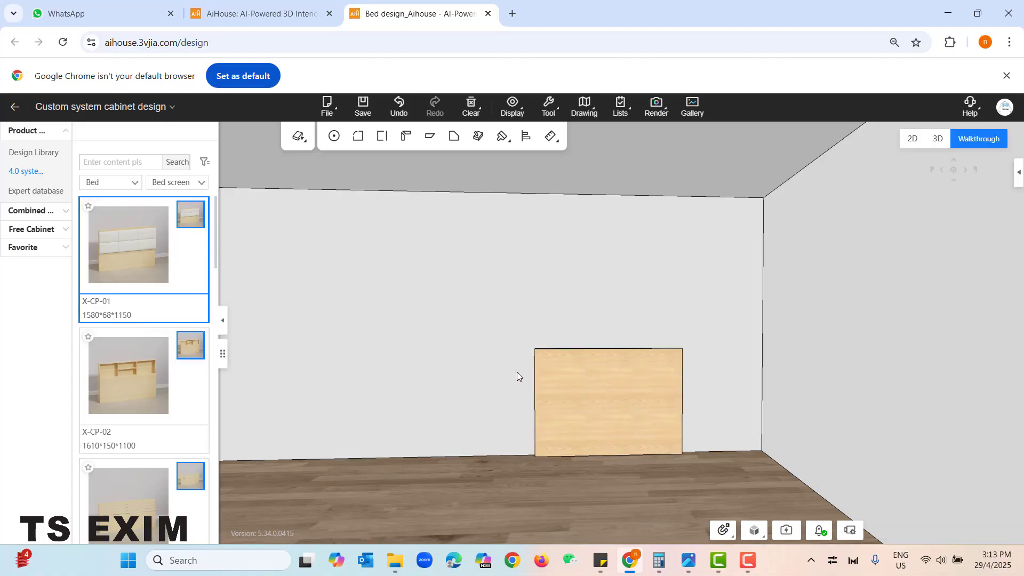
double_click(517, 372)
- Set the headboard panel's width to 3400 mm and its height to 1200 mm
click(610, 372)
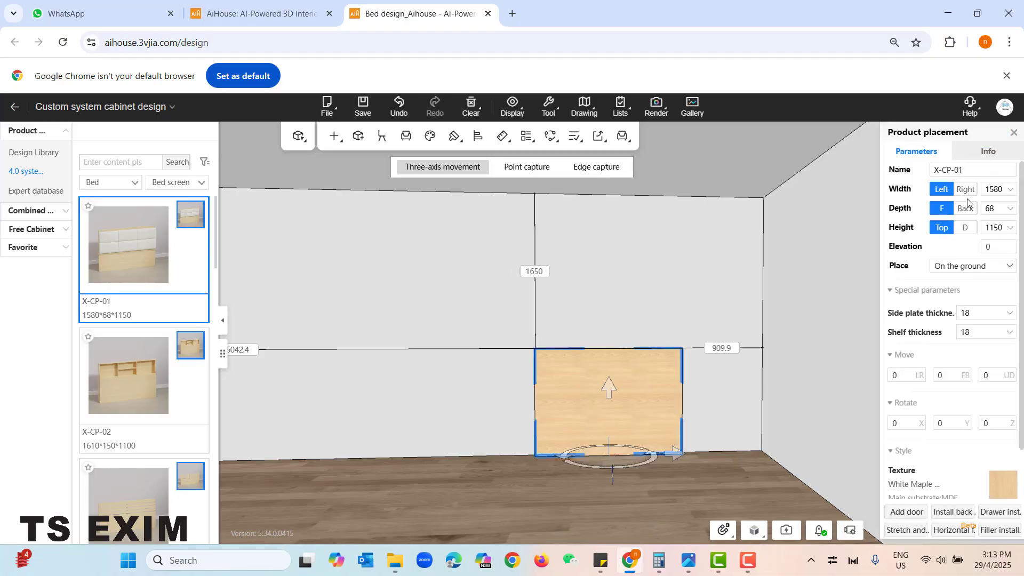
click(1004, 192)
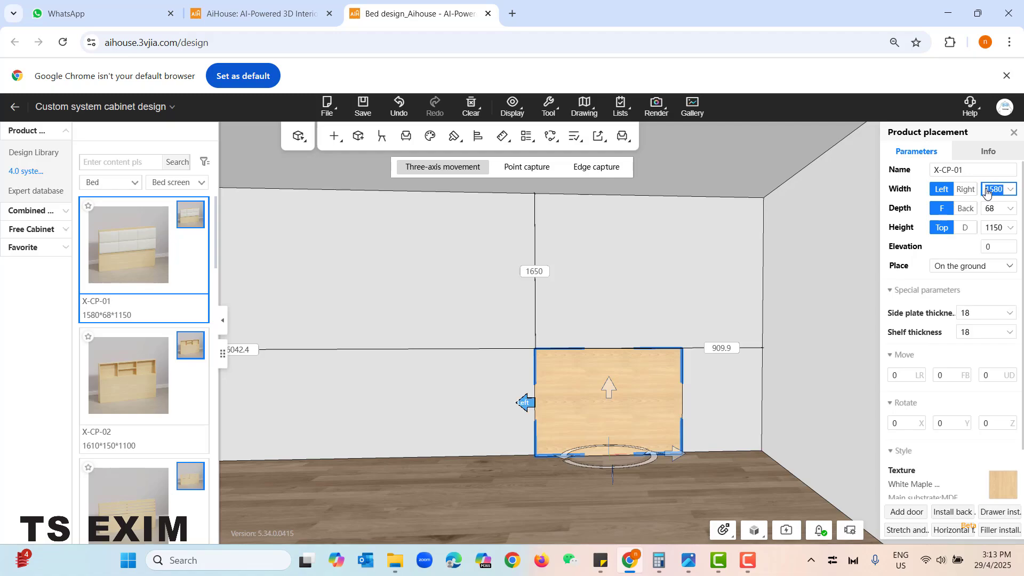
text(2)
key(Return)
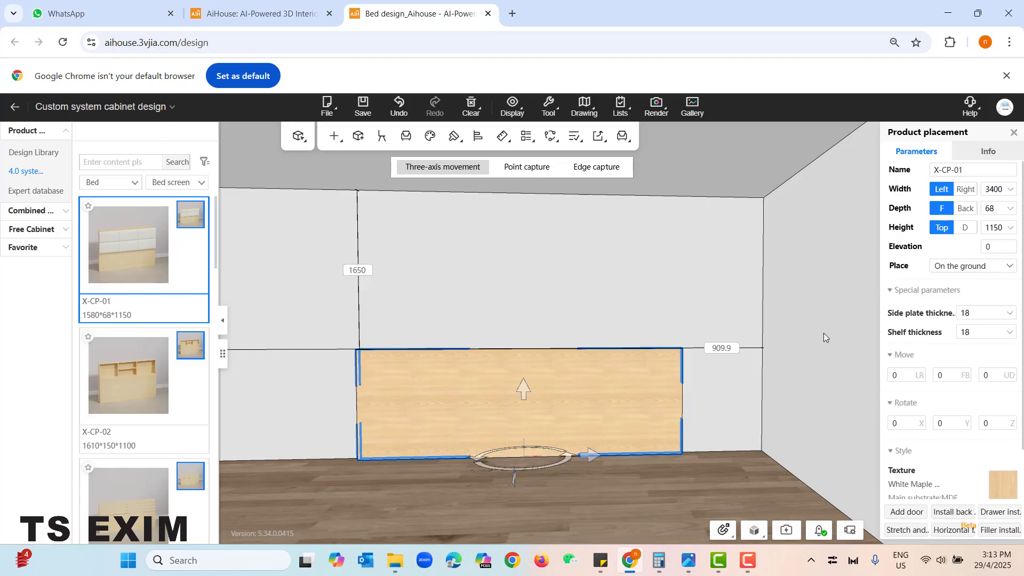
click(996, 229)
click(1002, 232)
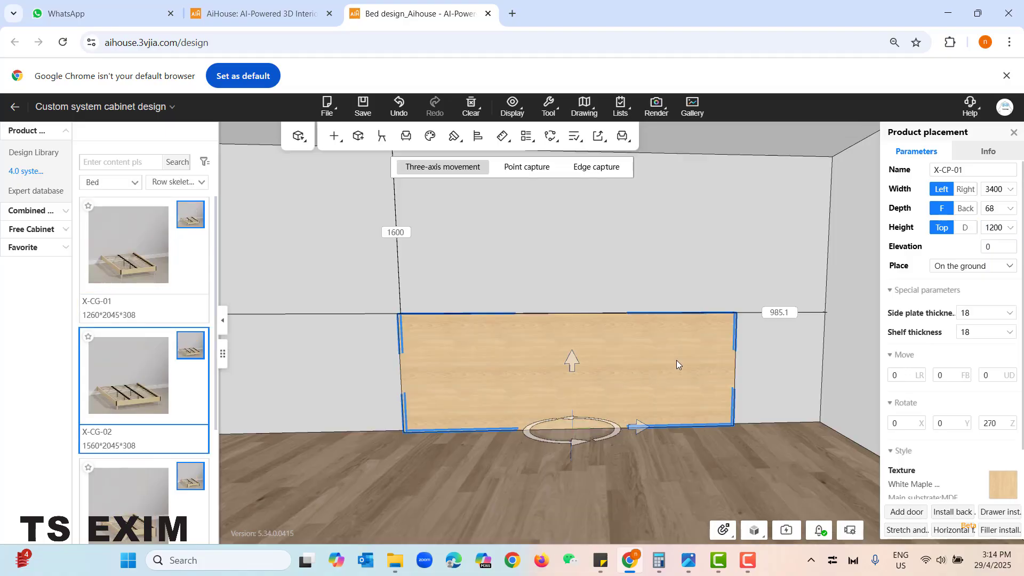
- Move the headboard panel along the wall so its distance to the right-hand side wall is 0
mouse_move(574, 399)
mouse_down()
mouse_move(697, 395)
mouse_move(542, 400)
mouse_move(594, 397)
mouse_move(567, 397)
mouse_up()
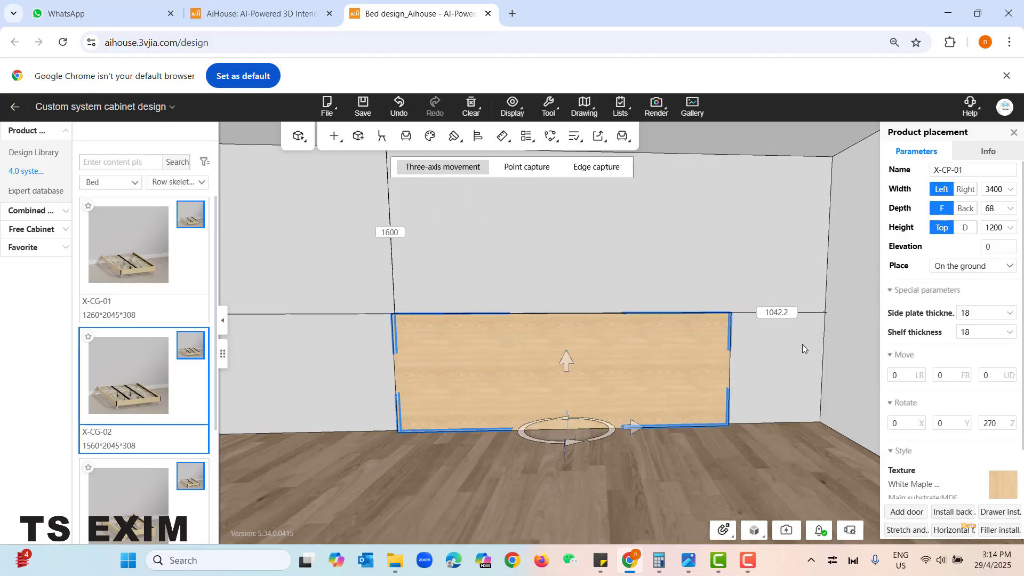
double_click(769, 312)
text(0)
key(Return)
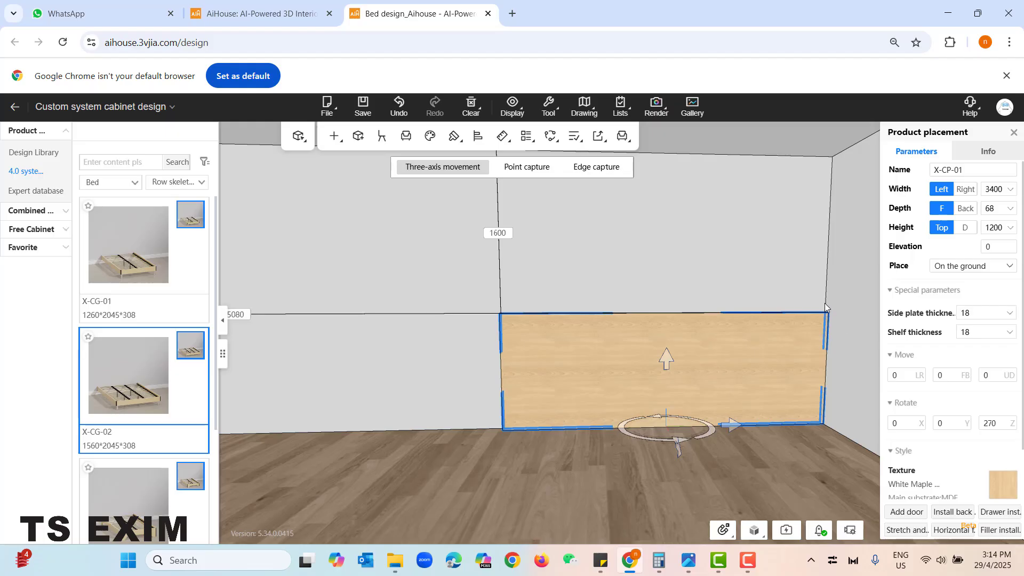
drag(824, 303, 519, 387)
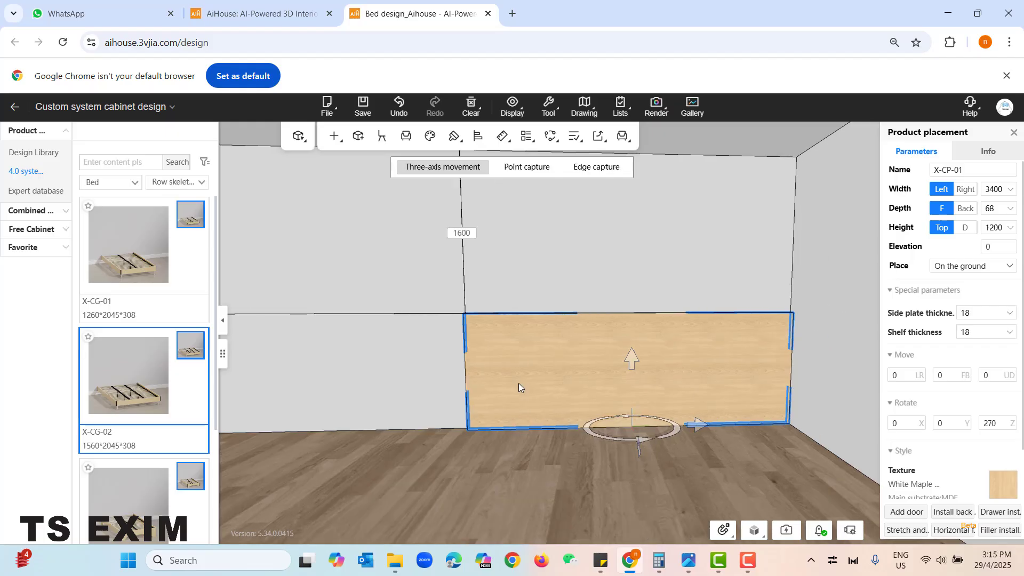
click(513, 285)
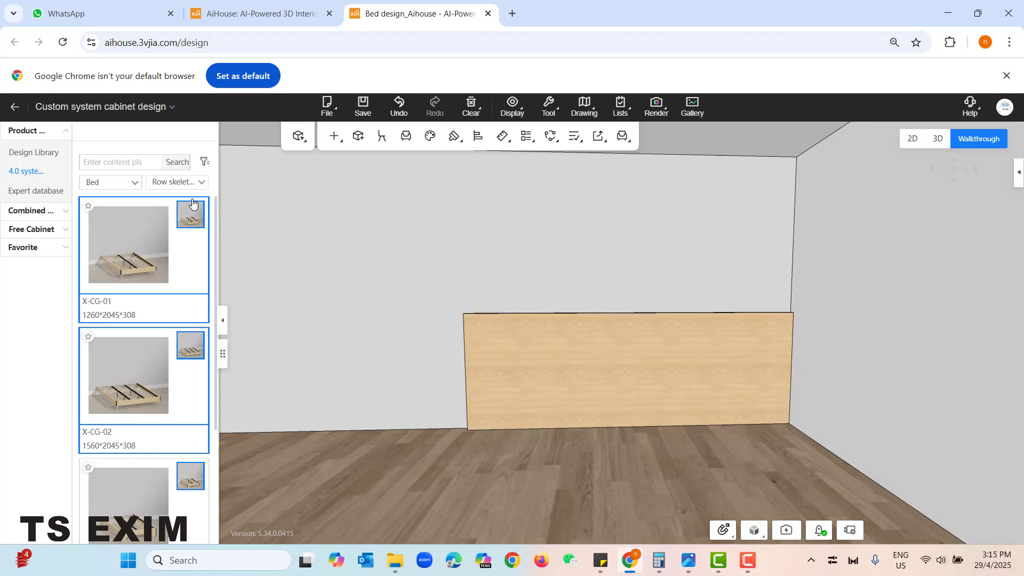
- Place the Turnover test bed from the Expert database's Slat bed category on the floor against the headboard panel
click(33, 193)
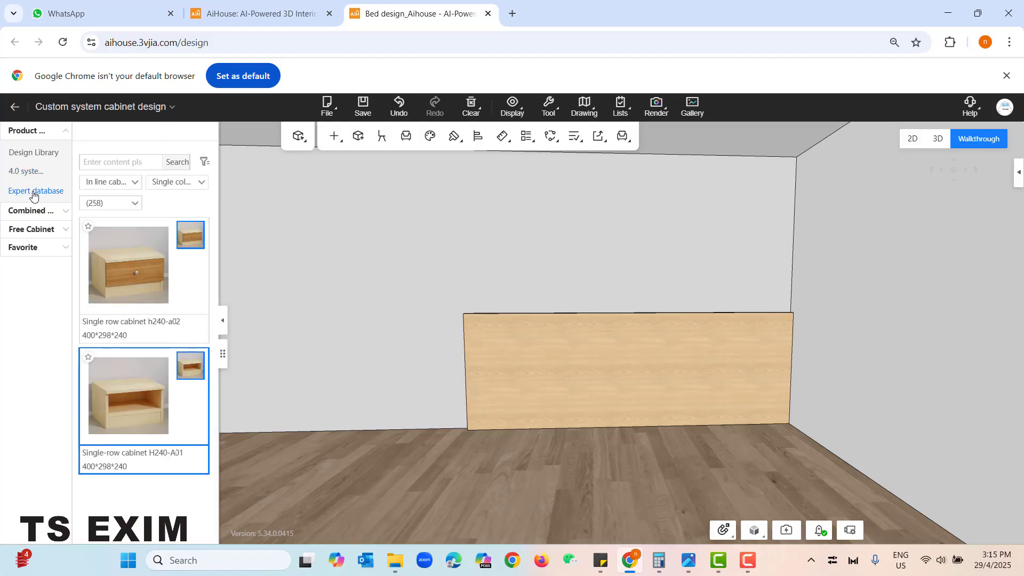
click(107, 184)
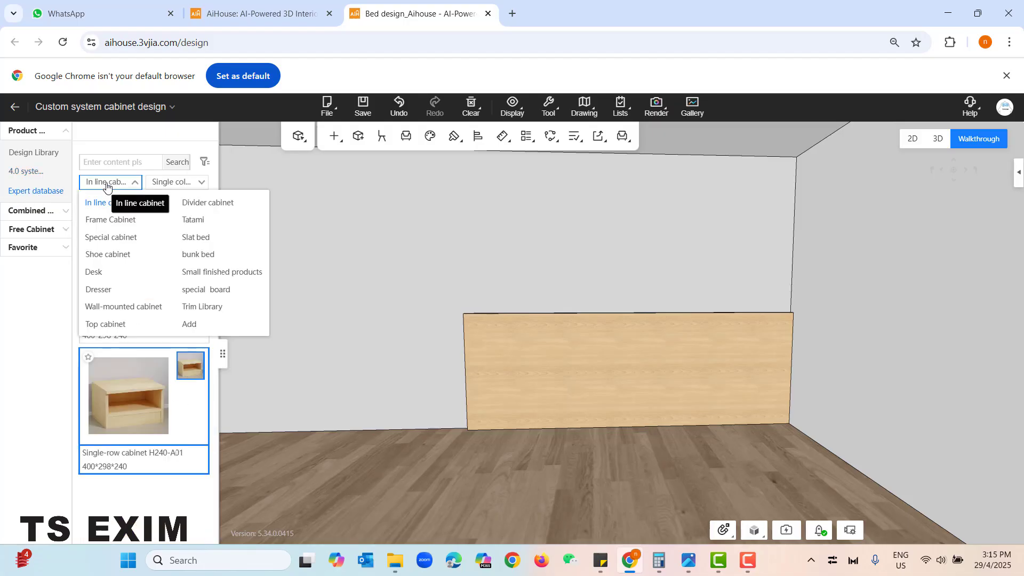
click(192, 236)
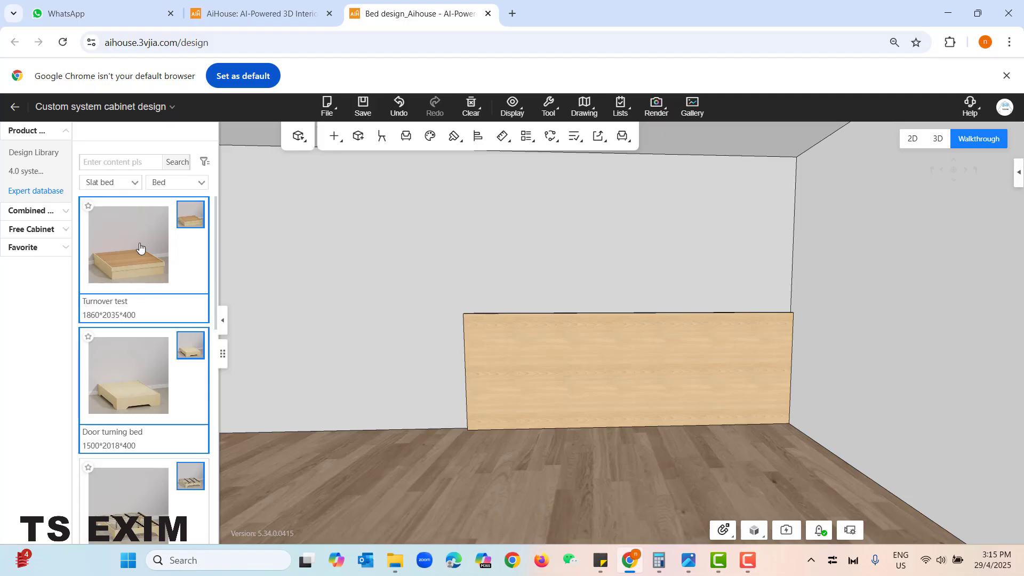
click(124, 243)
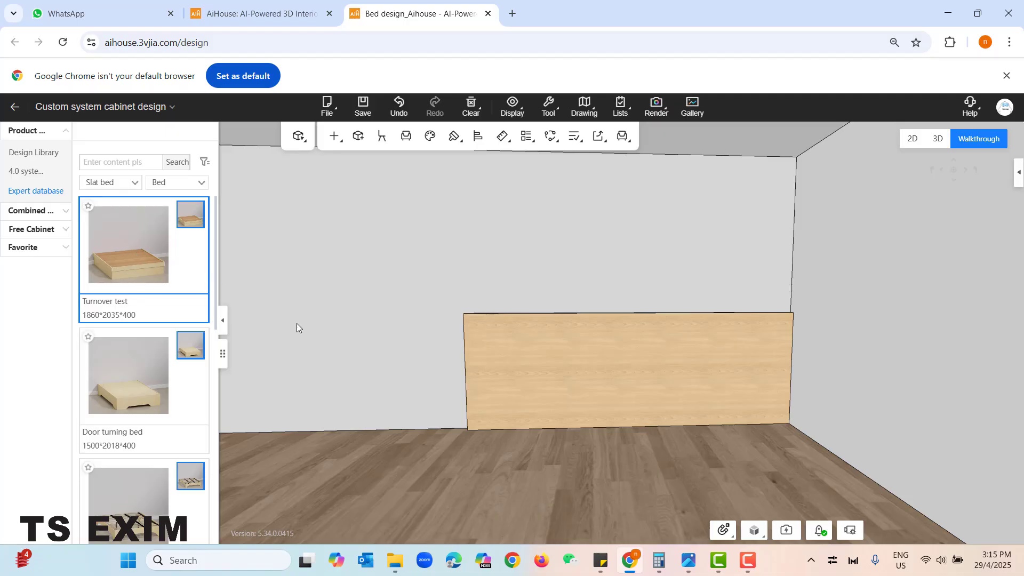
click(675, 437)
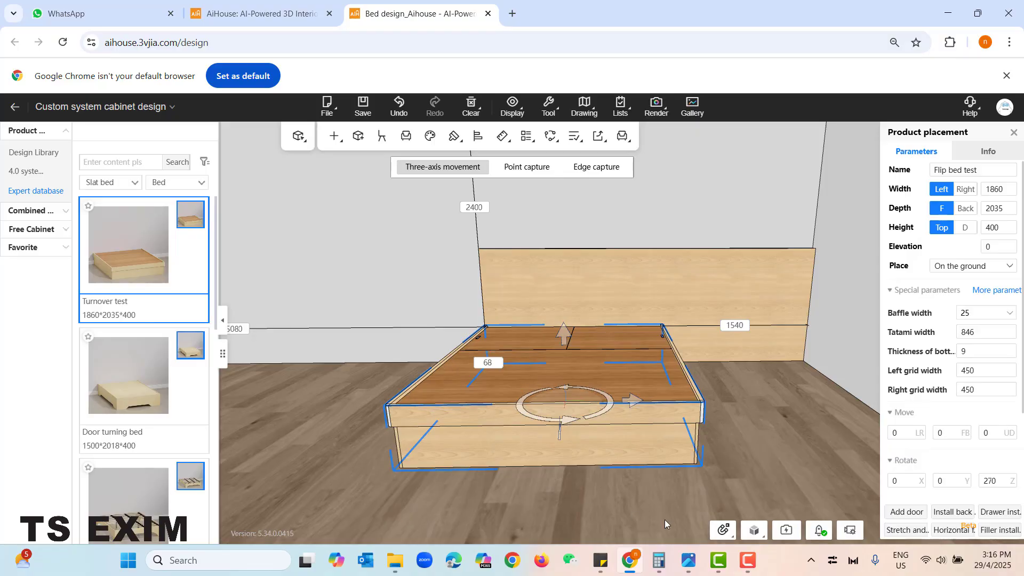
- Calculate the side gap for centring the bed in Calculator: subtract 1800 from 3400 and divide by 2
click(659, 560)
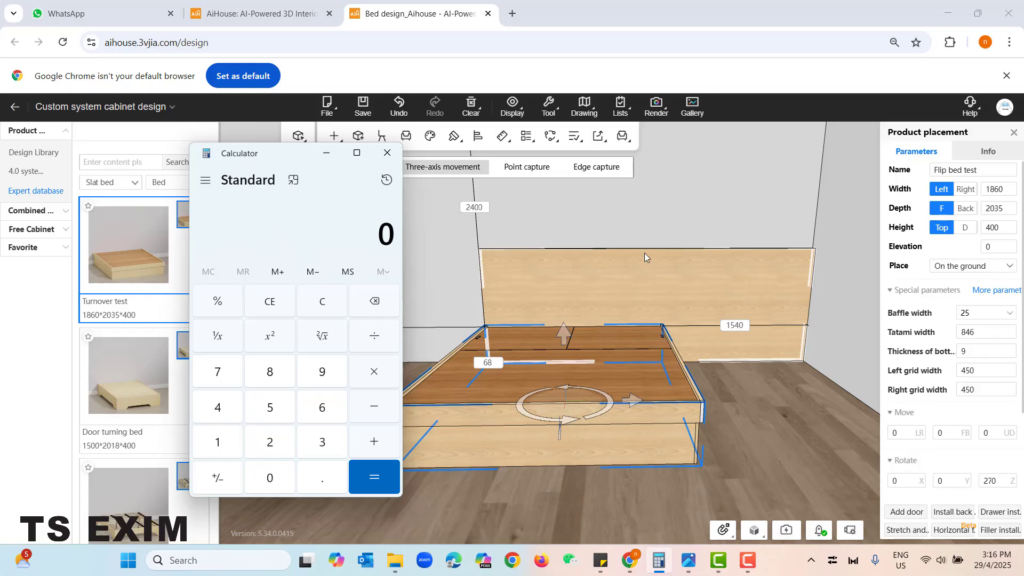
click(321, 441)
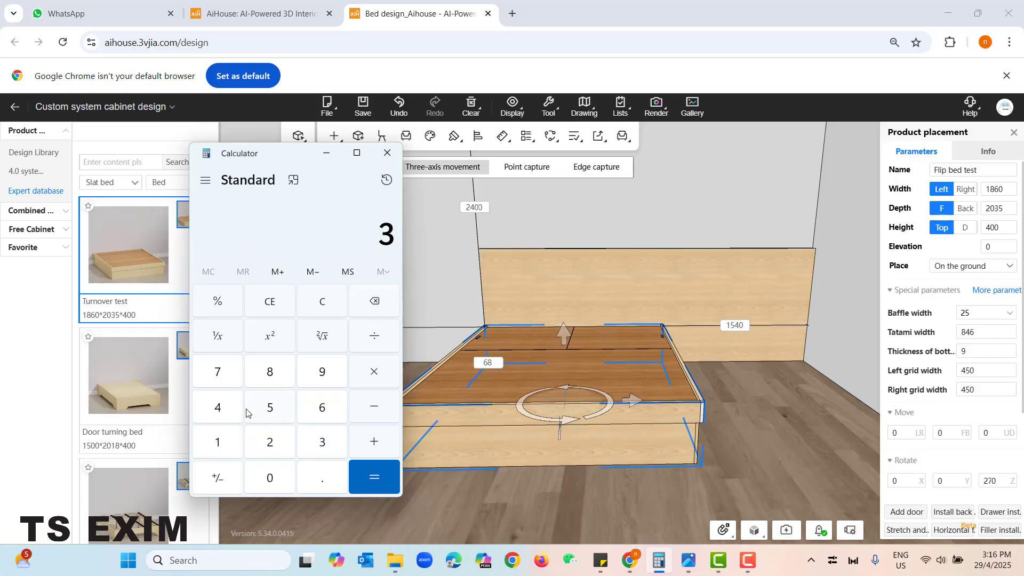
click(230, 407)
click(278, 478)
click(278, 478)
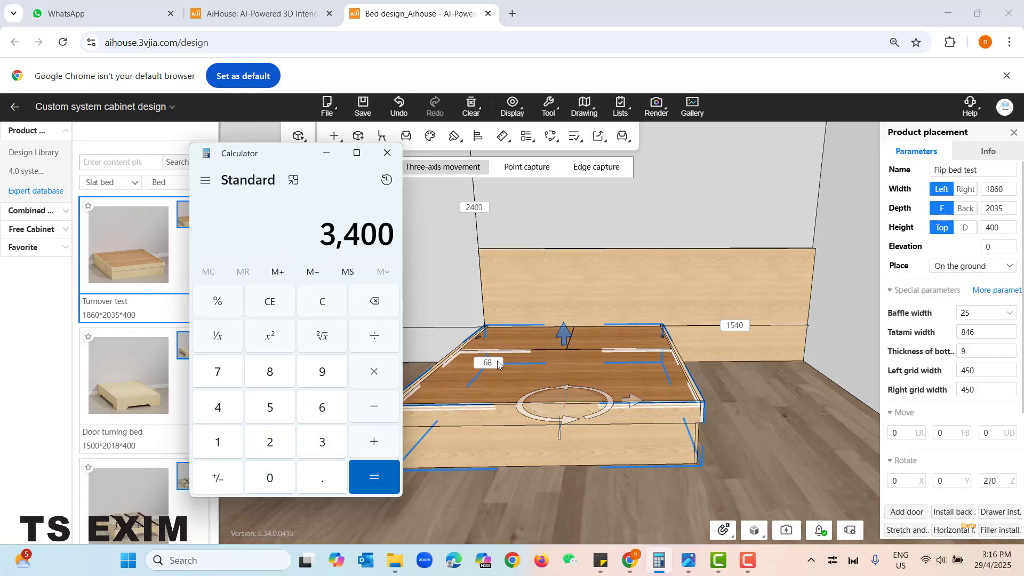
click(358, 418)
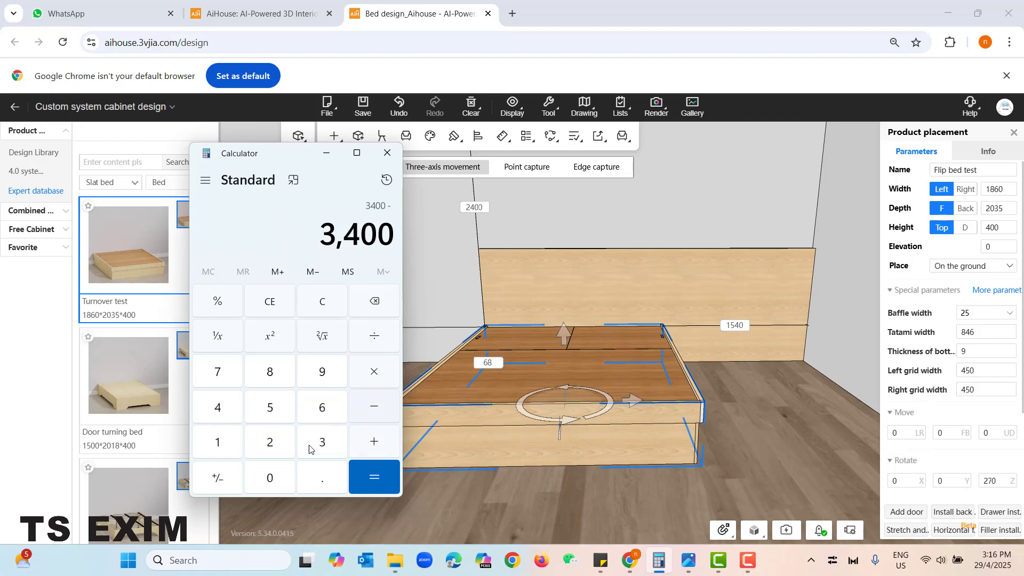
click(215, 444)
click(268, 372)
click(263, 485)
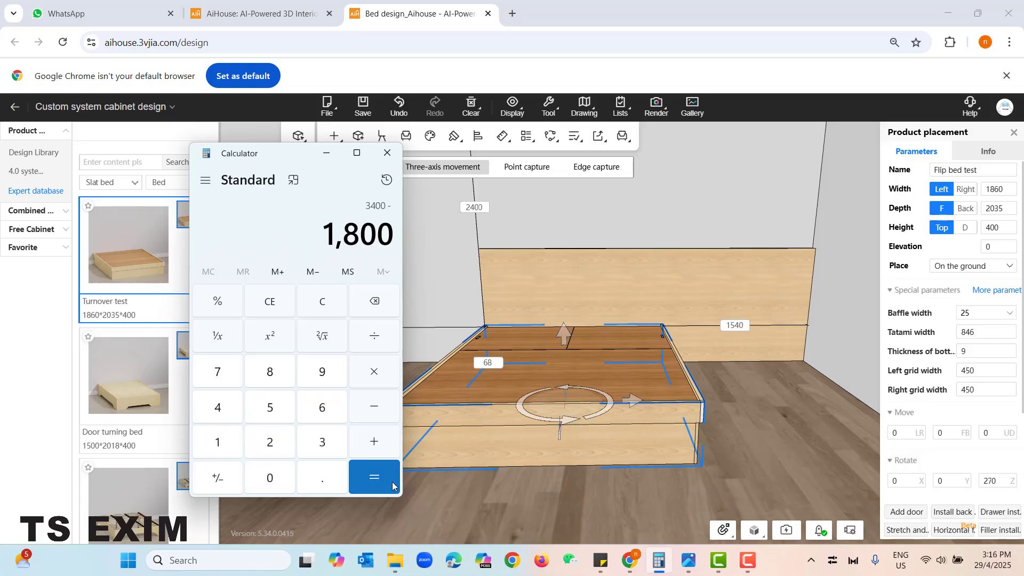
click(374, 477)
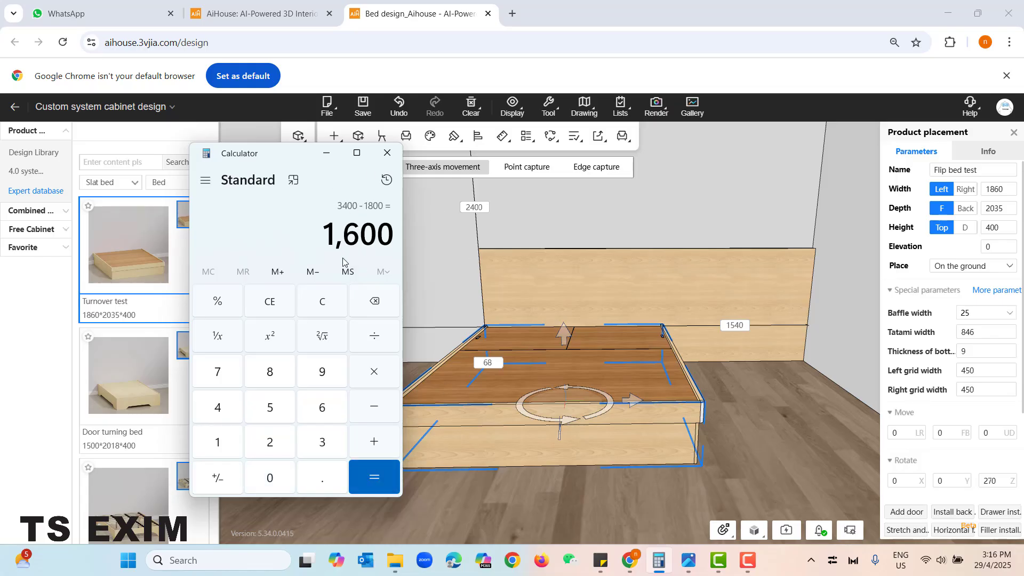
click(378, 339)
click(269, 441)
click(372, 474)
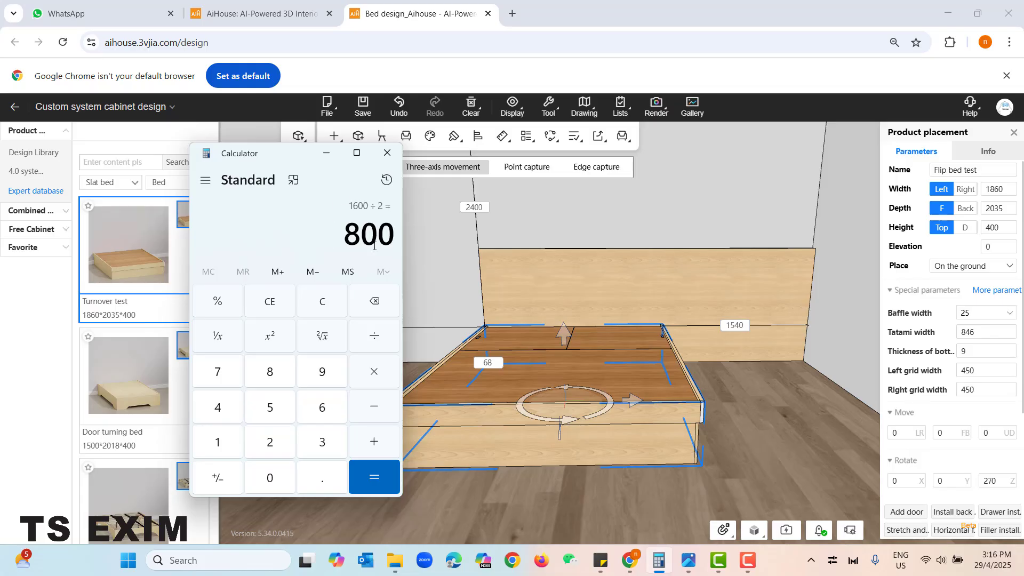
click(327, 154)
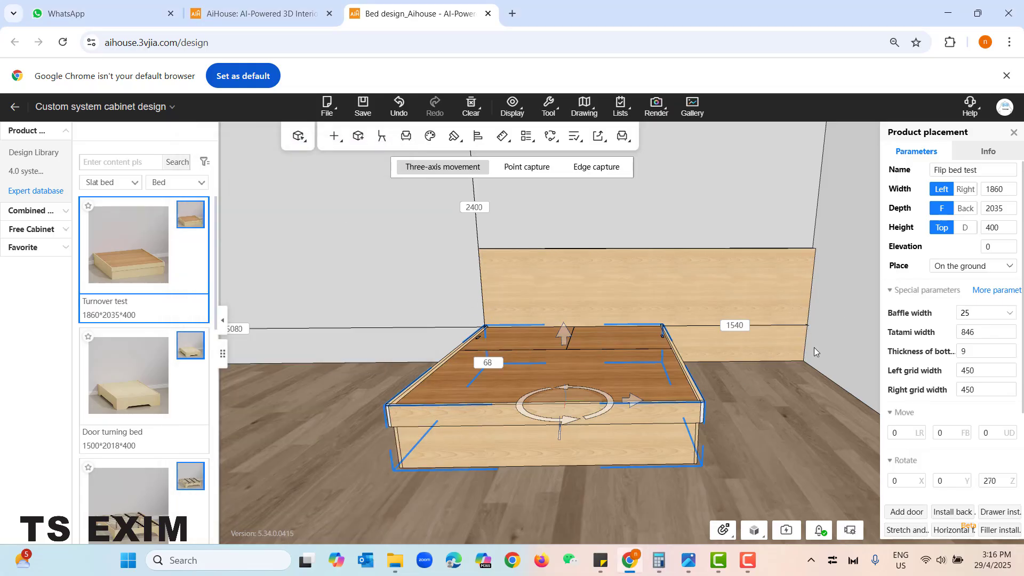
- Set the bed's distance to the right-hand side wall to 800 mm
scroll(693, 459, up, 3)
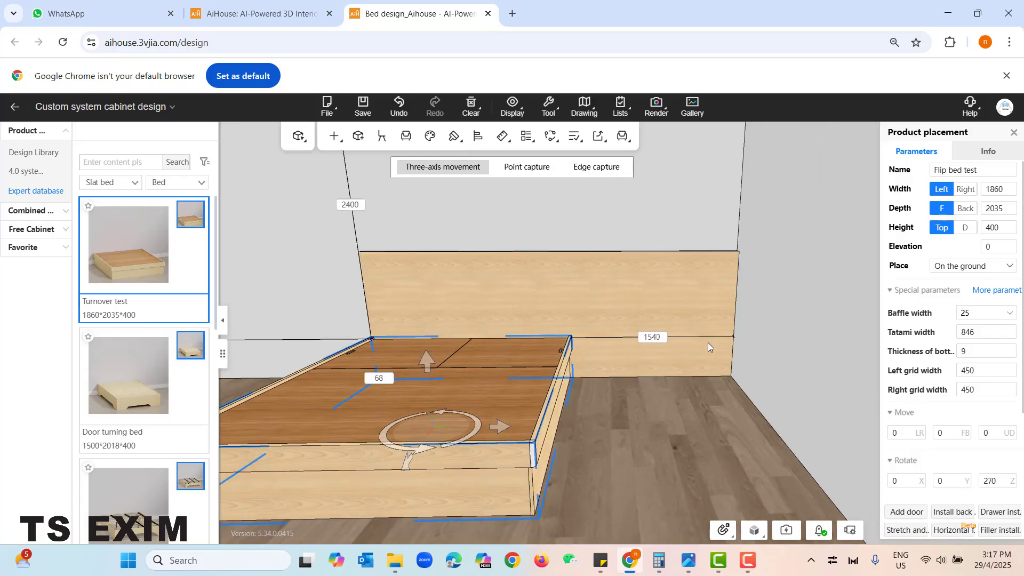
double_click(660, 338)
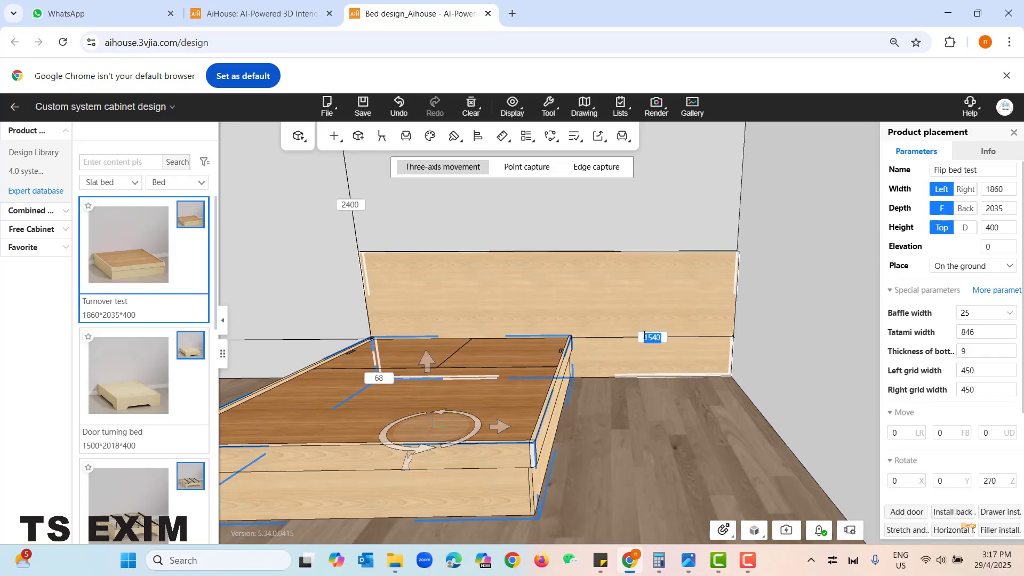
text(800)
key(Return)
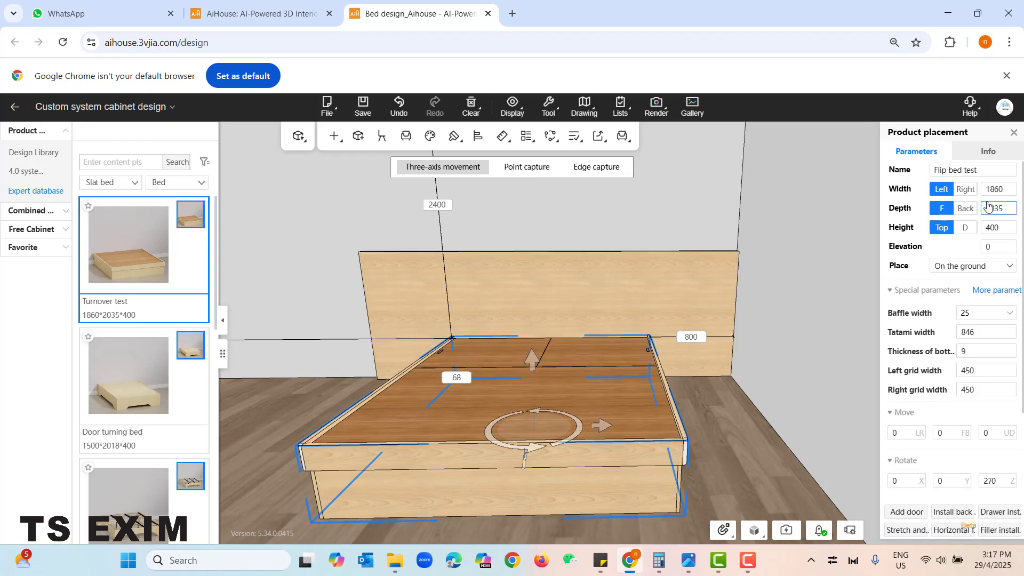
- Set the flip bed's width to 1800 mm and deselect it
click(1006, 191)
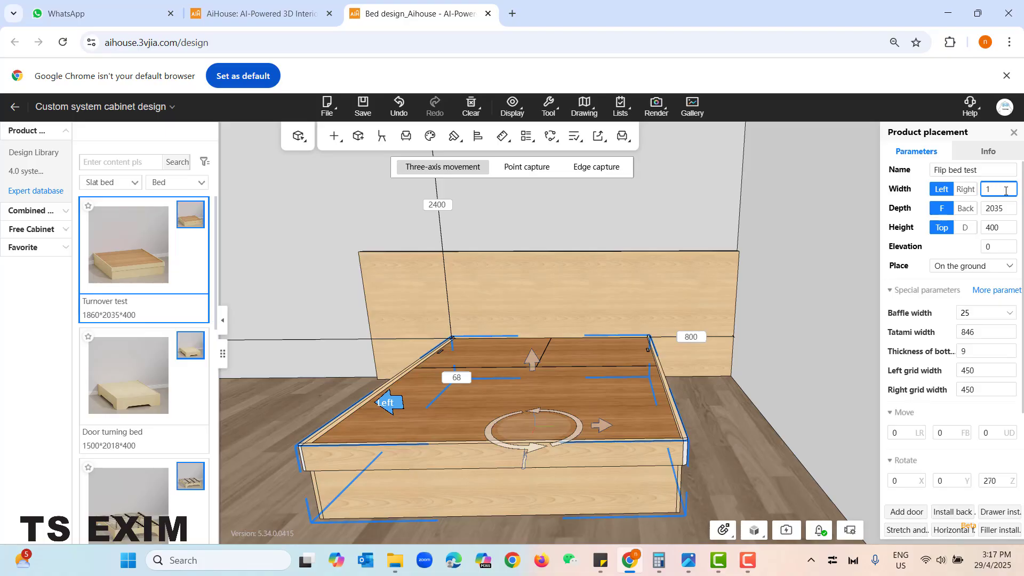
text(1800)
key(Return)
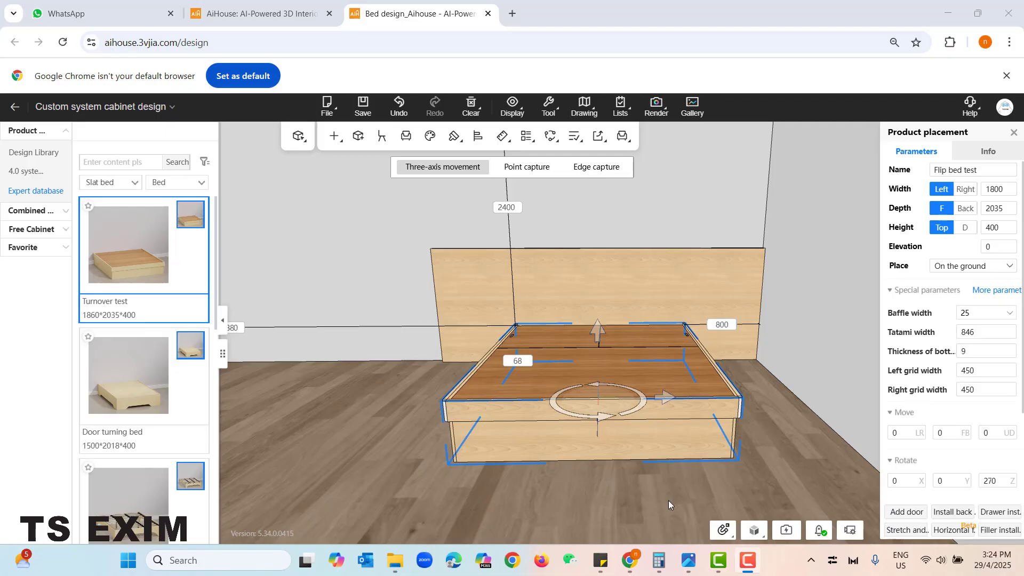
click(669, 504)
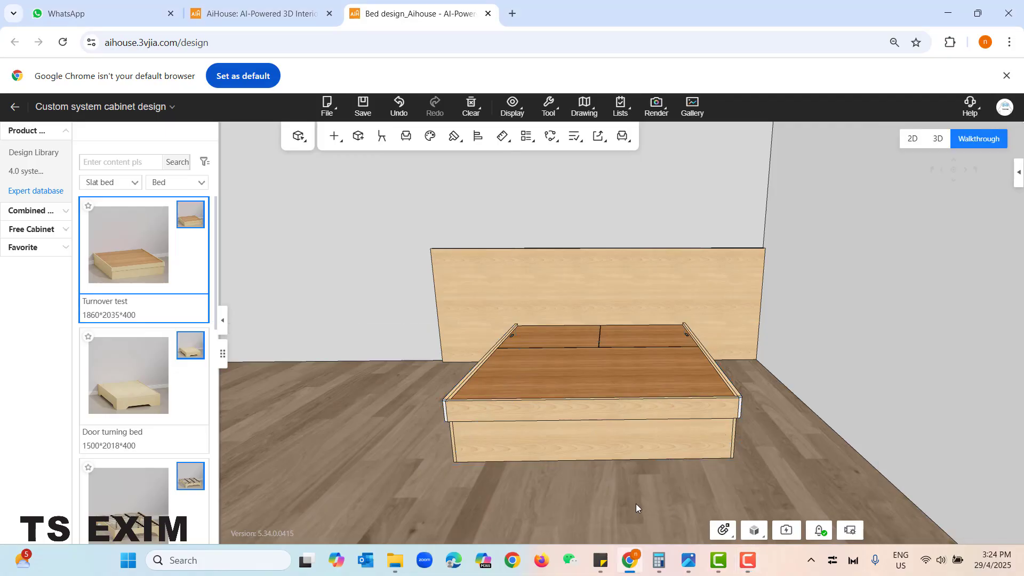
- Reduce the flip bed's overall height to 300 mm
scroll(602, 484, down, 1)
right_drag(595, 482, 468, 338)
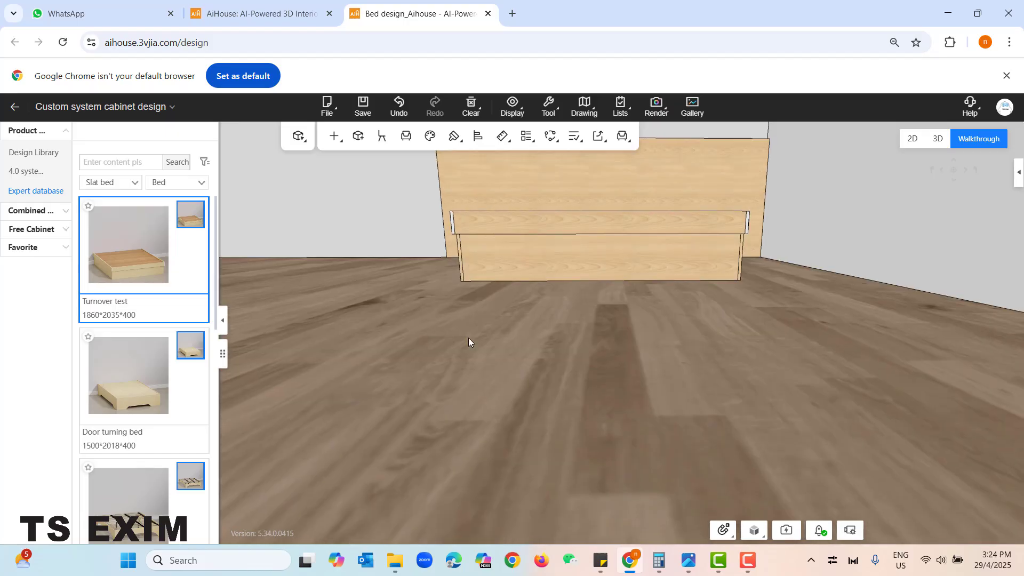
key(q)
key(w)
key(a)
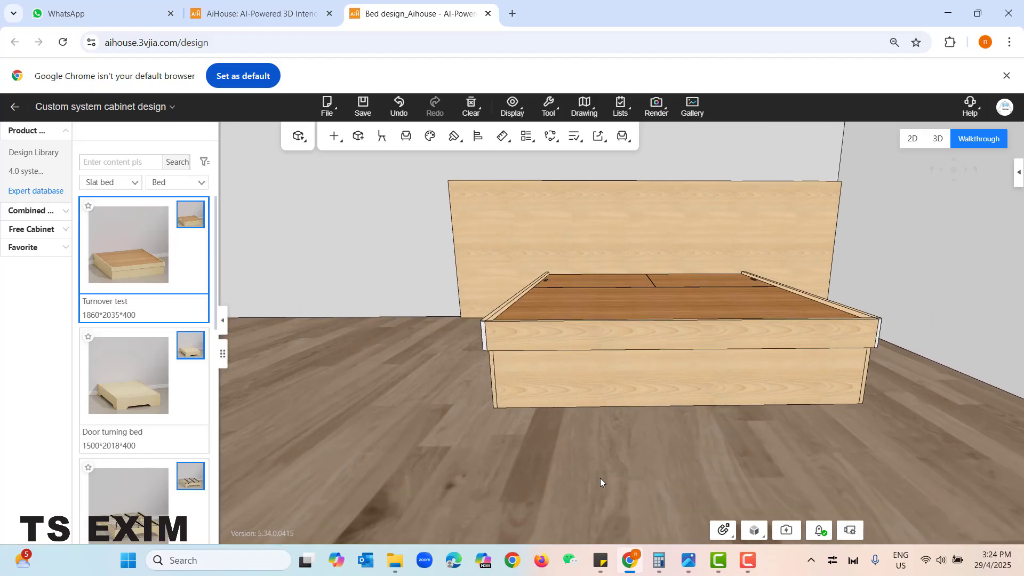
key(q)
click(541, 423)
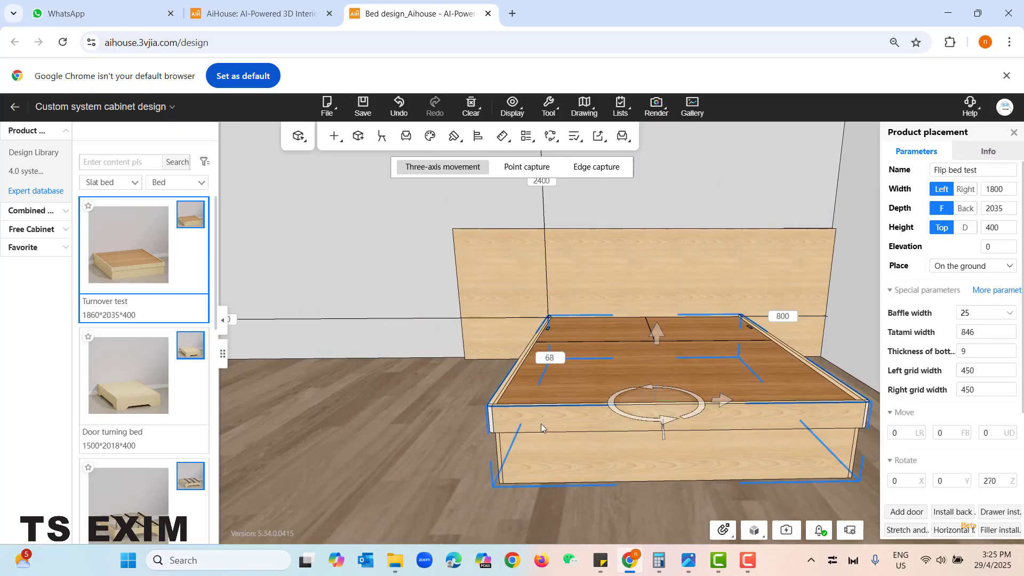
click(991, 230)
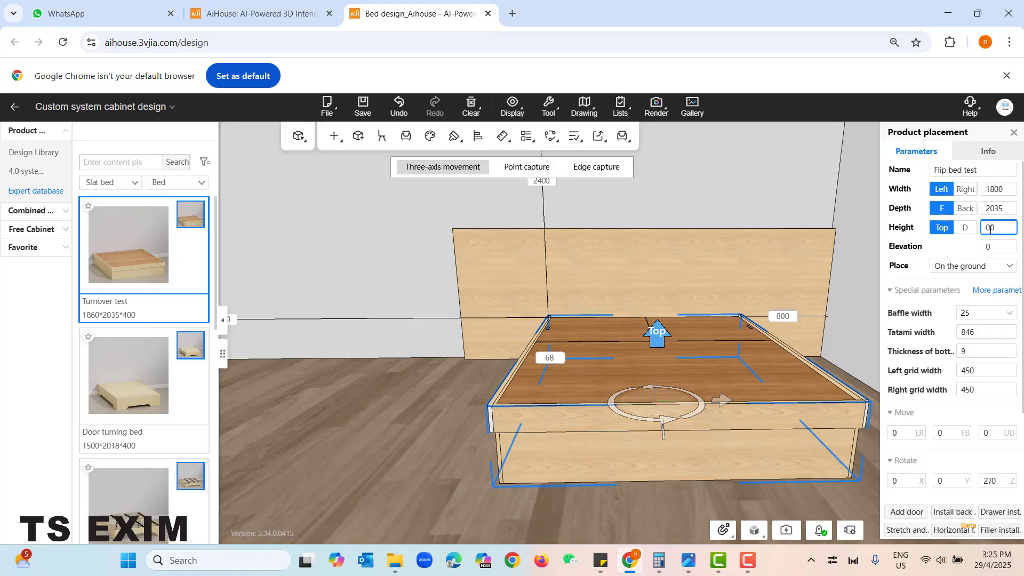
text(3)
key(Return)
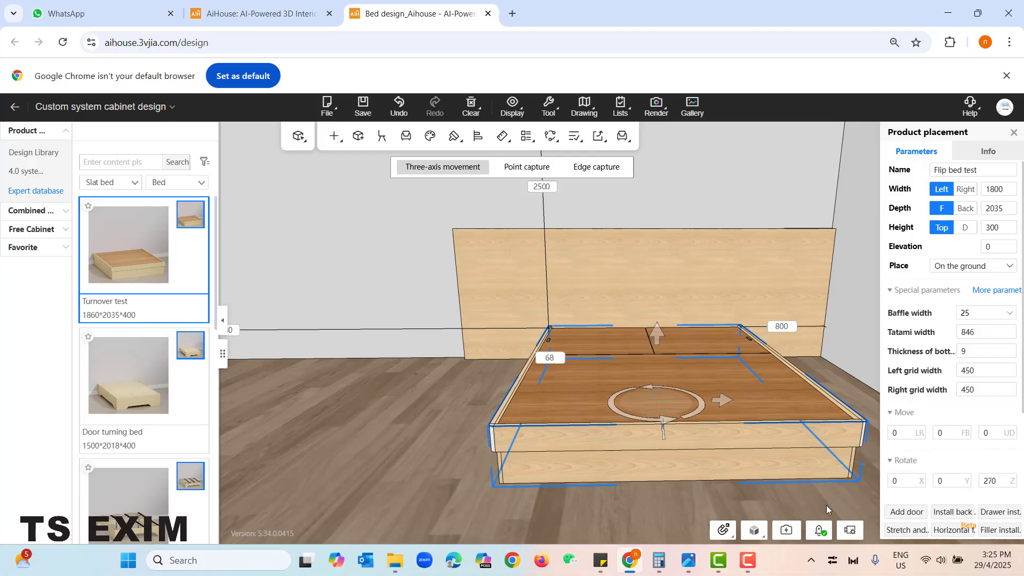
- Set the bed's baffle height to 200 mm in its additional special parameters
scroll(681, 511, up, 3)
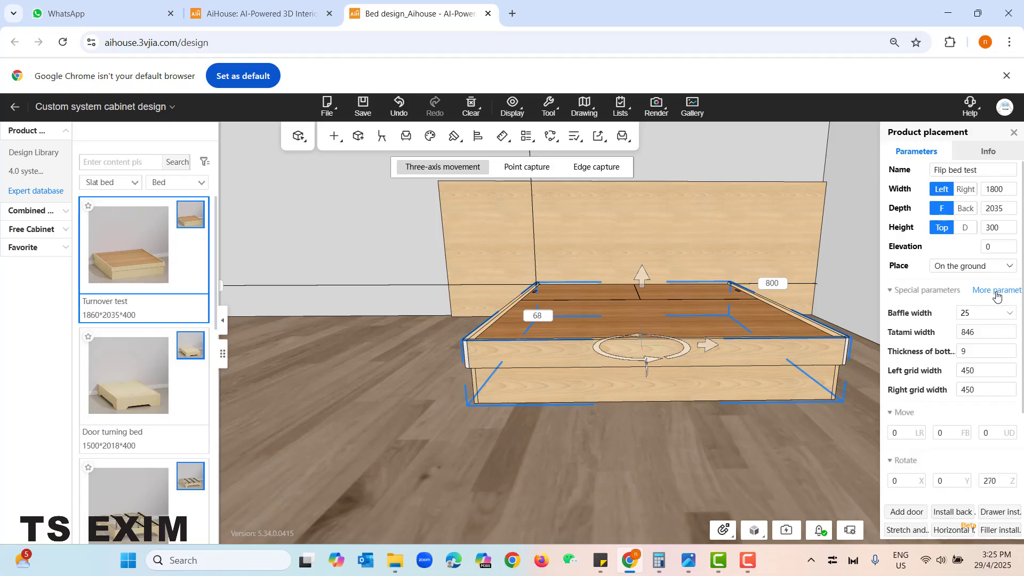
click(996, 290)
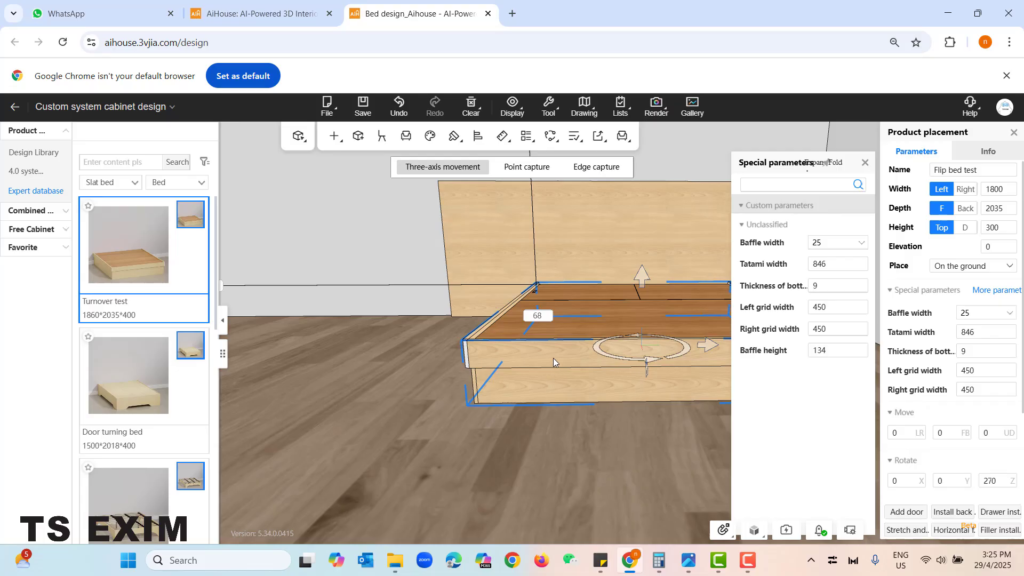
click(828, 351)
key(BackSpace)
key(BackSpace)
text(200)
key(Return)
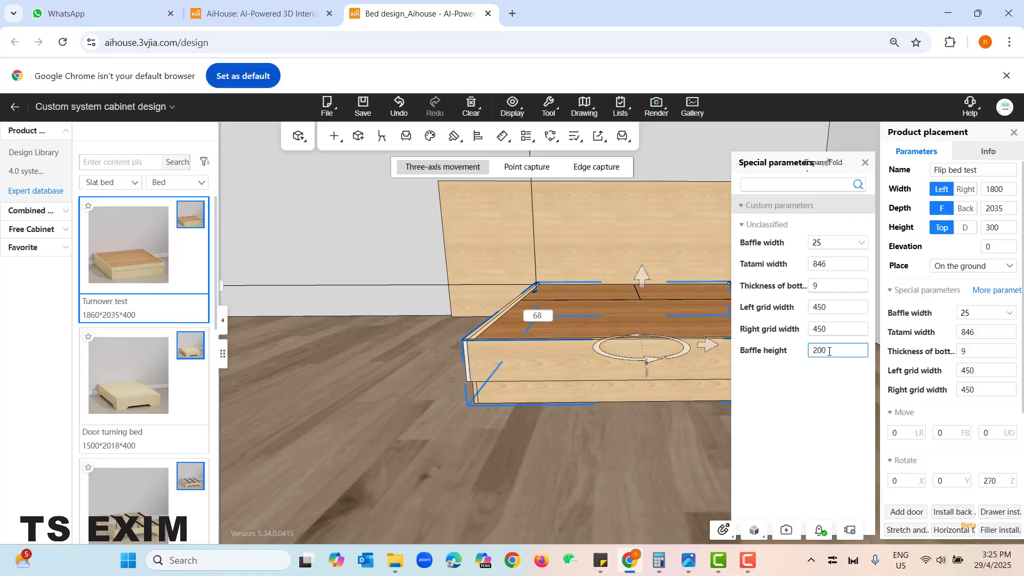
- Close the bed's special parameters and switch from whole-cabinet selection to editing individual panels
click(865, 162)
click(657, 466)
mouse_move(602, 458)
right_down()
mouse_move(639, 450)
mouse_move(679, 461)
mouse_move(577, 463)
mouse_move(600, 457)
right_up()
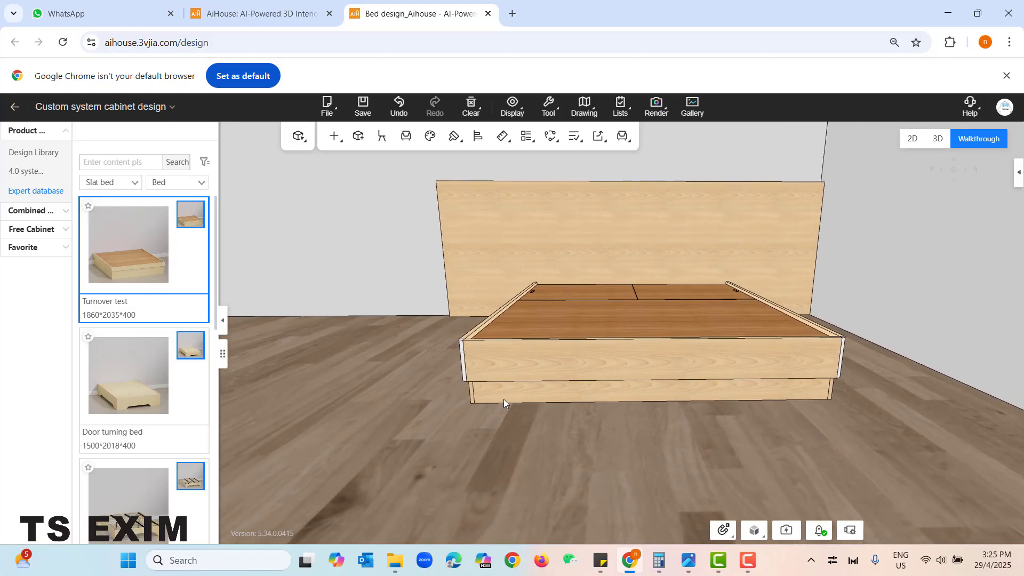
click(684, 401)
right_drag(660, 453, 670, 453)
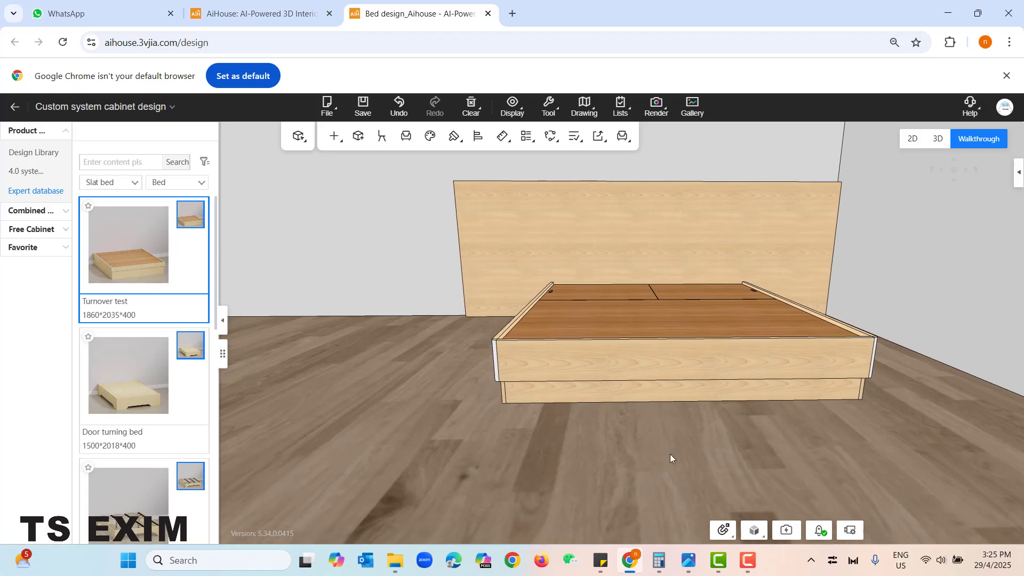
click(670, 453)
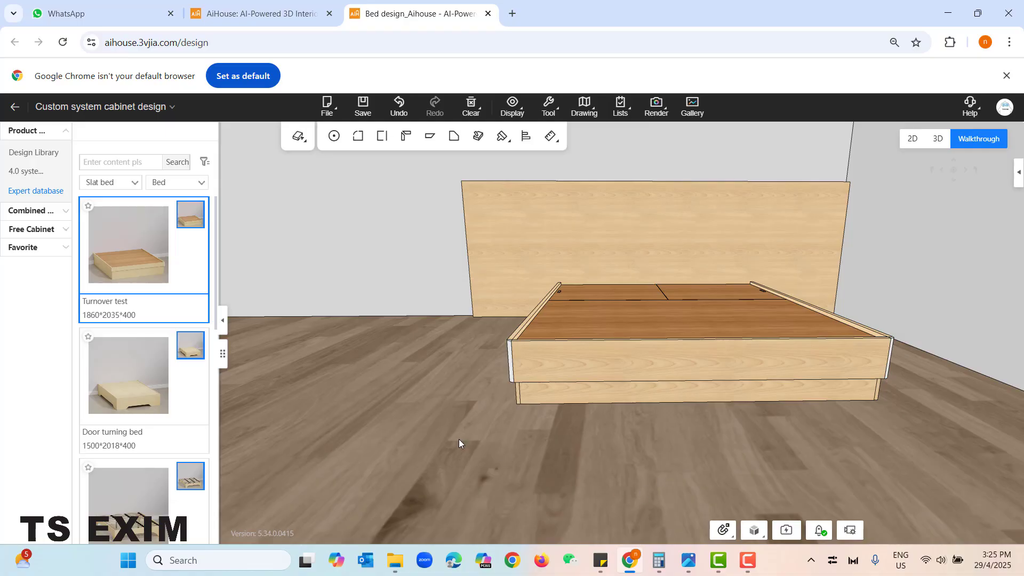
- Delete the three tatami bottom panels in the foot-end section on the underside of the flip bed
scroll(458, 440, down, 10)
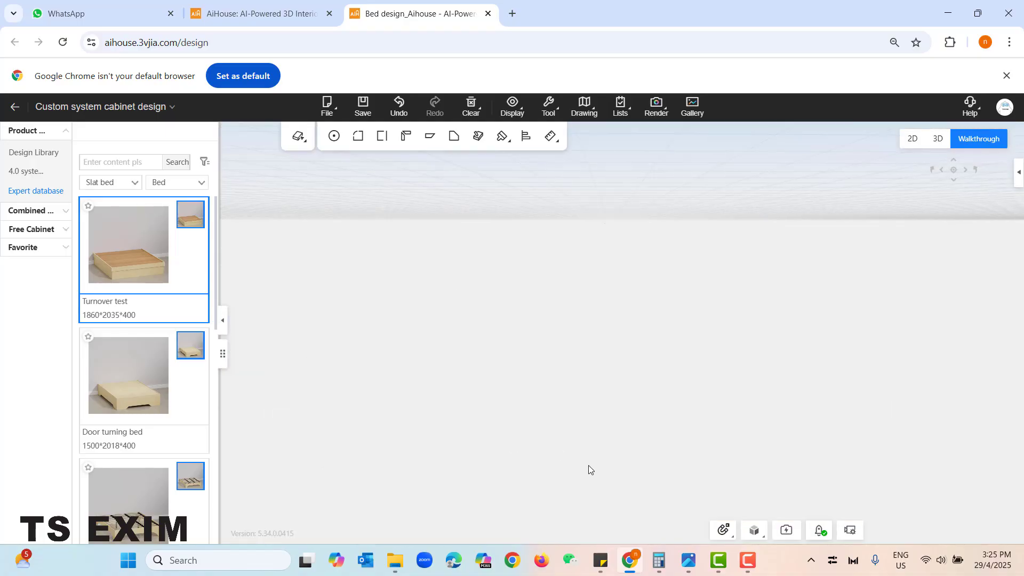
drag(589, 469, 608, 291)
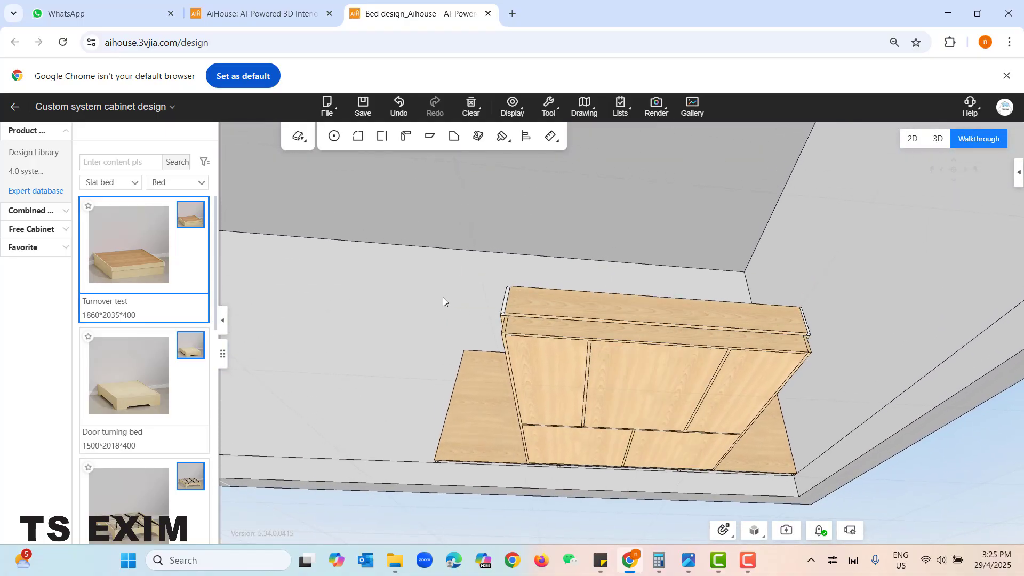
key(w)
key(a)
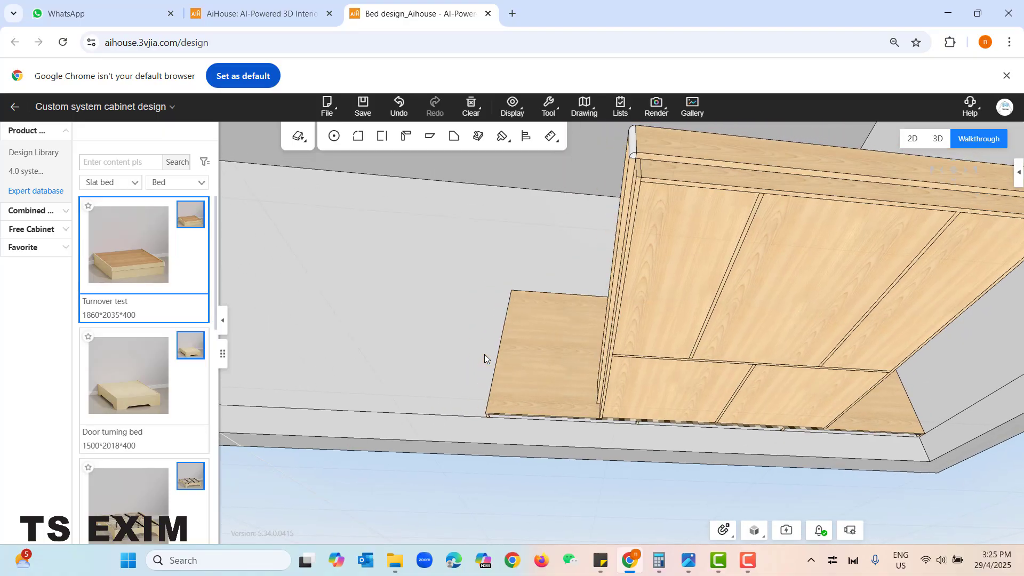
drag(432, 309, 565, 270)
key(a)
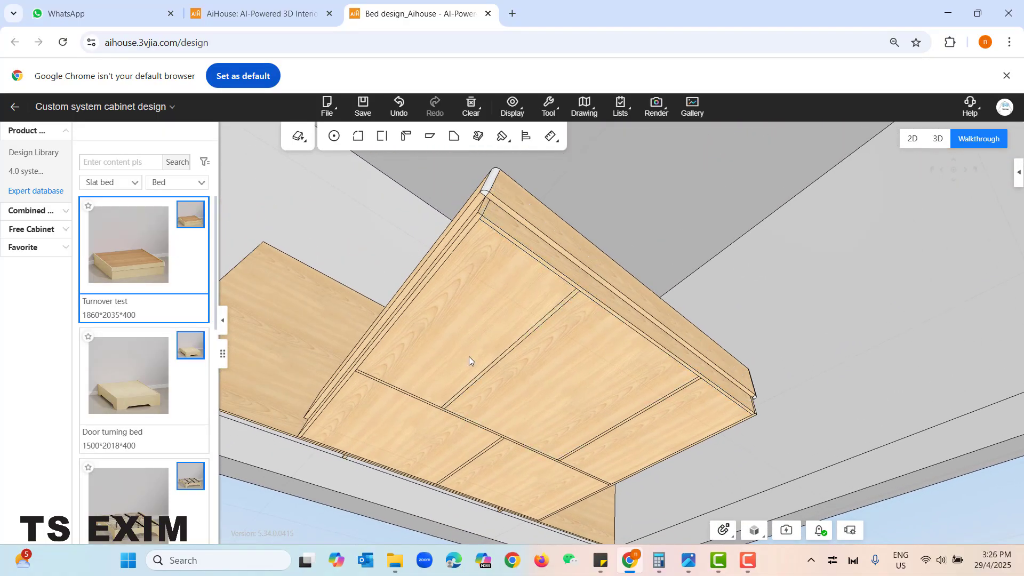
click(478, 303)
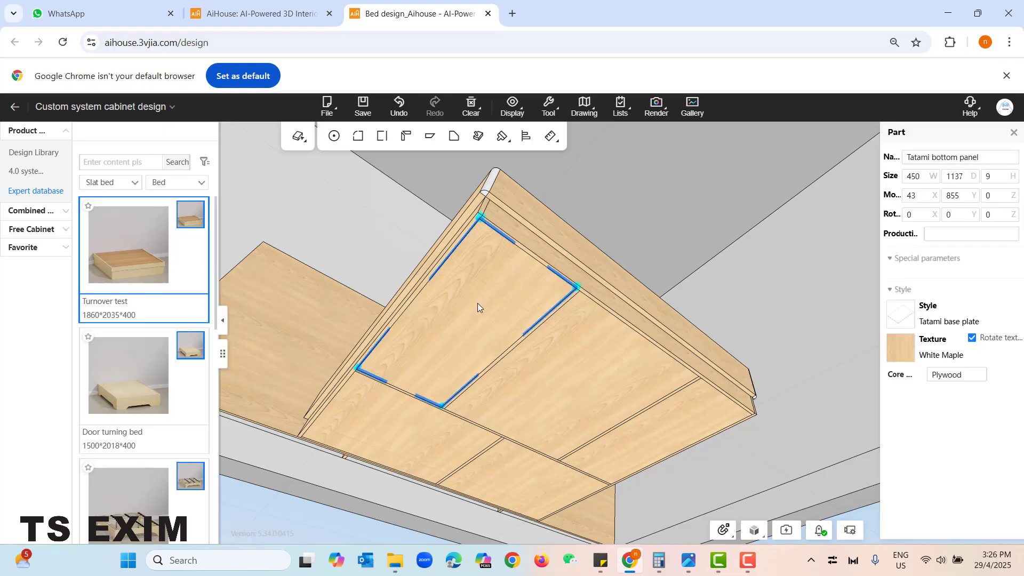
drag(478, 303, 664, 440)
key(Delete)
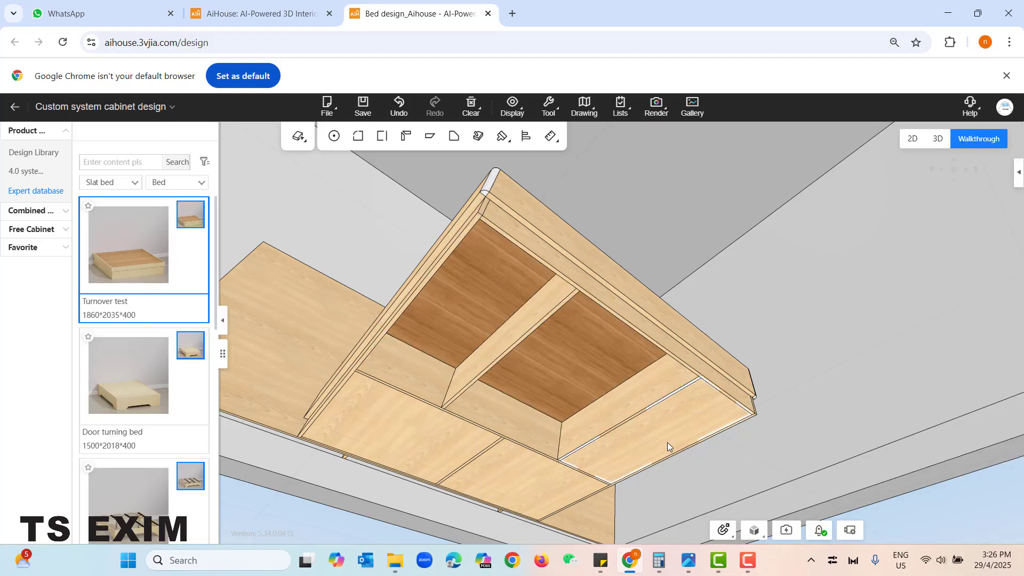
click(667, 442)
key(Delete)
- Delete the two neutral boards dividing the foot-end storage section of the flip bed
click(616, 415)
key(Delete)
click(499, 339)
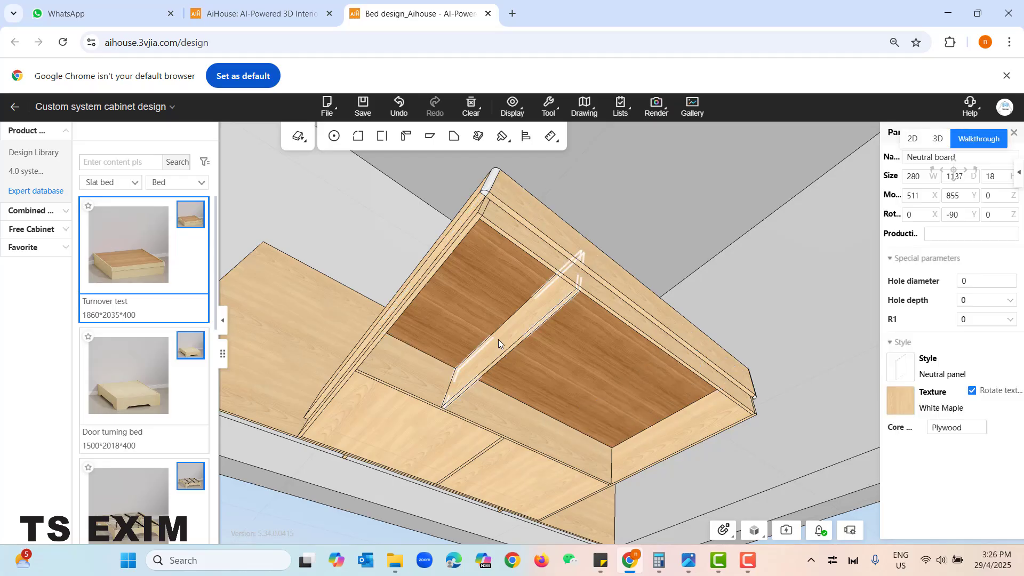
key(Delete)
- Delete the head-end section's two bottom panels and neutral board, plus the cross board separating it from the foot-end section
click(456, 453)
key(Delete)
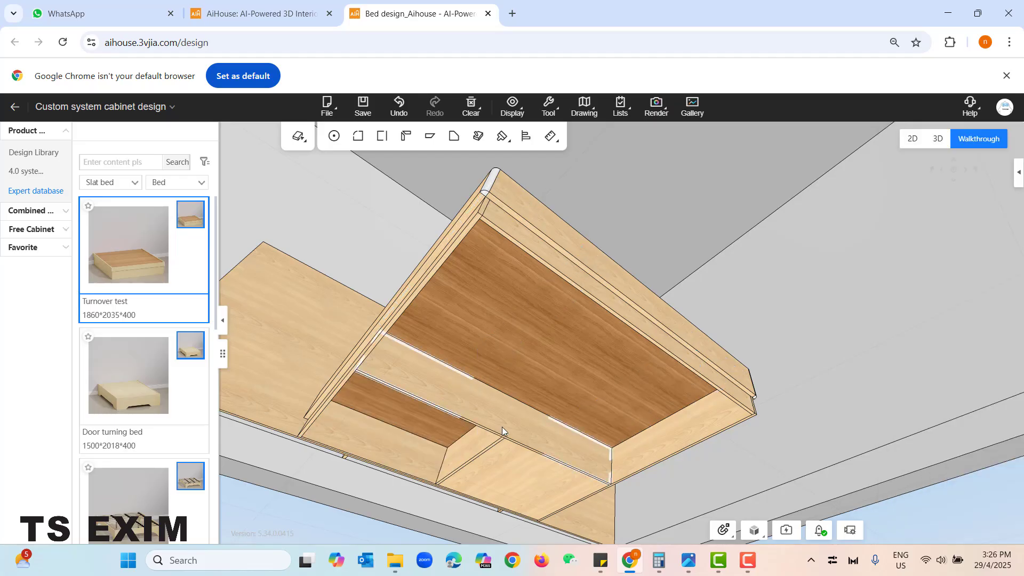
click(502, 426)
key(Delete)
click(489, 457)
key(Delete)
click(482, 451)
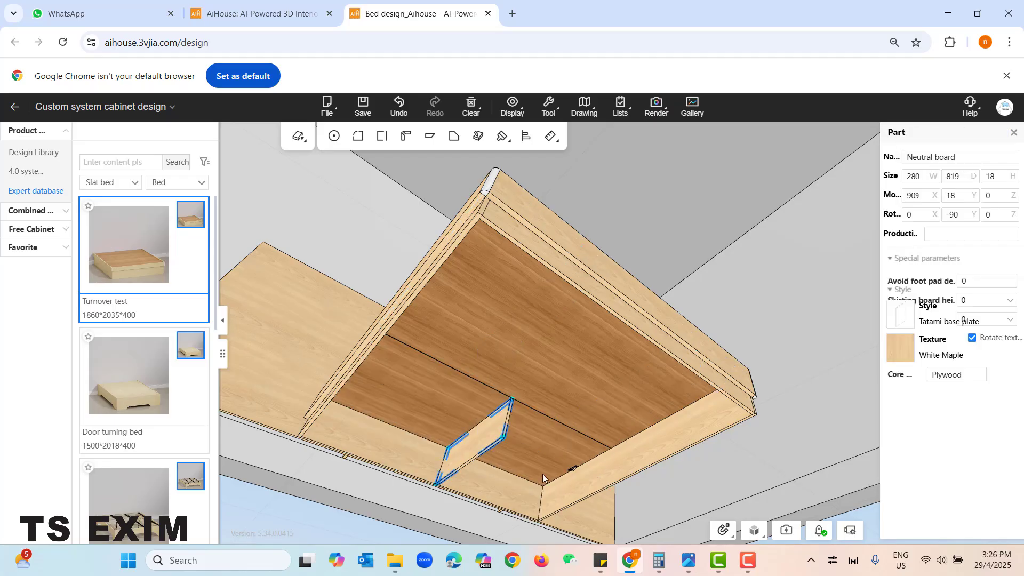
key(Delete)
- Move the flip bed's left side panel 100 mm inward, to an X position of 143
drag(621, 446, 489, 312)
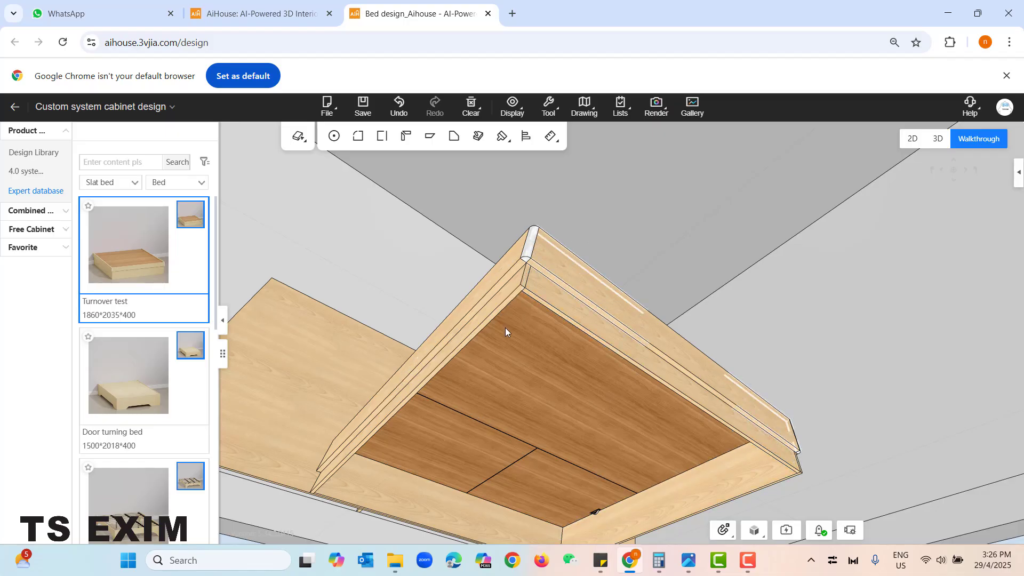
click(488, 315)
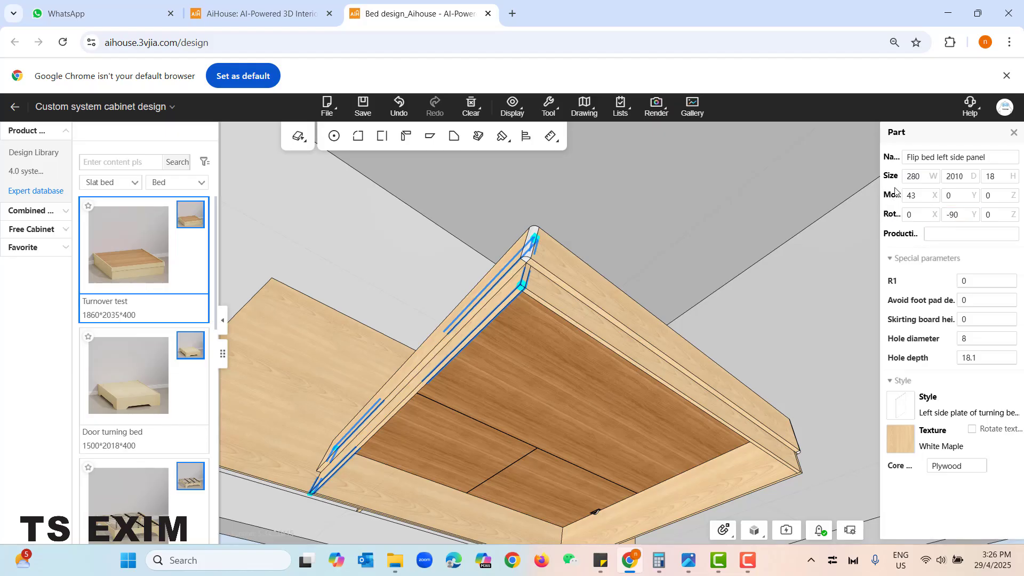
click(912, 197)
text(+100)
key(Return)
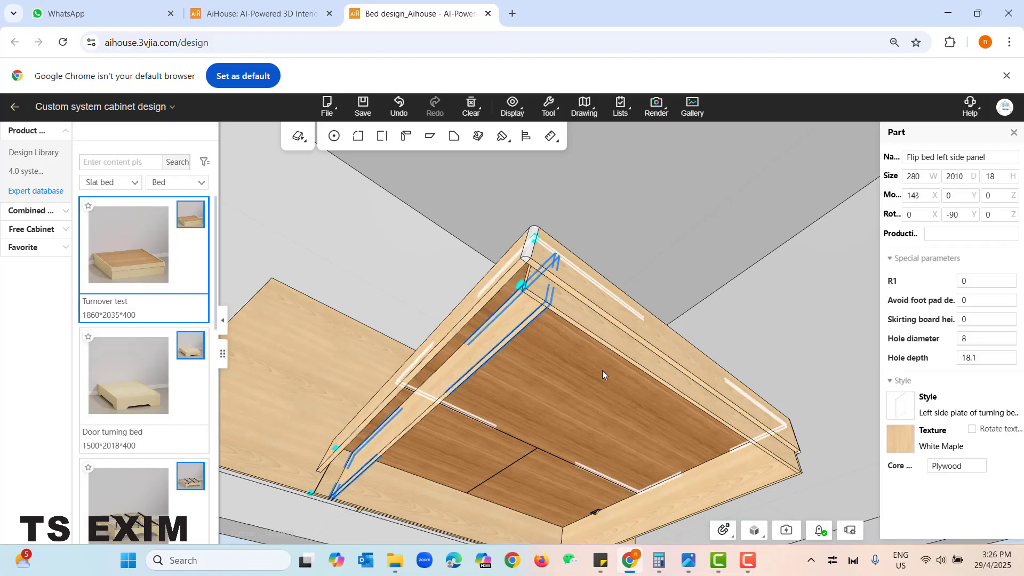
- Move the flip bed's front panel 100 mm toward the headboard, to a Y position of 1892
click(591, 324)
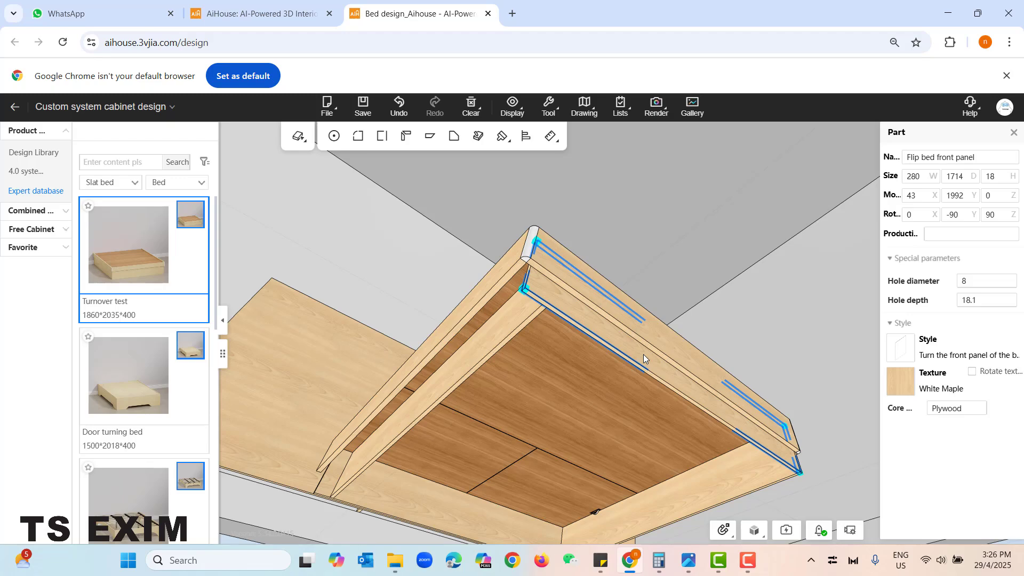
click(966, 196)
text(-100)
key(Return)
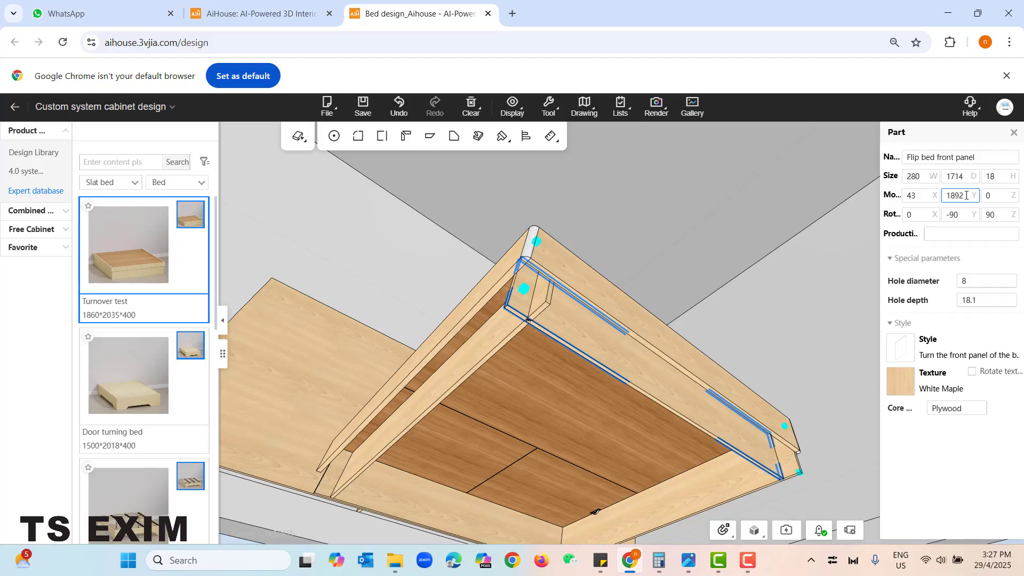
- Move the bed's right side panel 100 mm inward, to an X position of 1675, and deselect it
drag(768, 295, 768, 309)
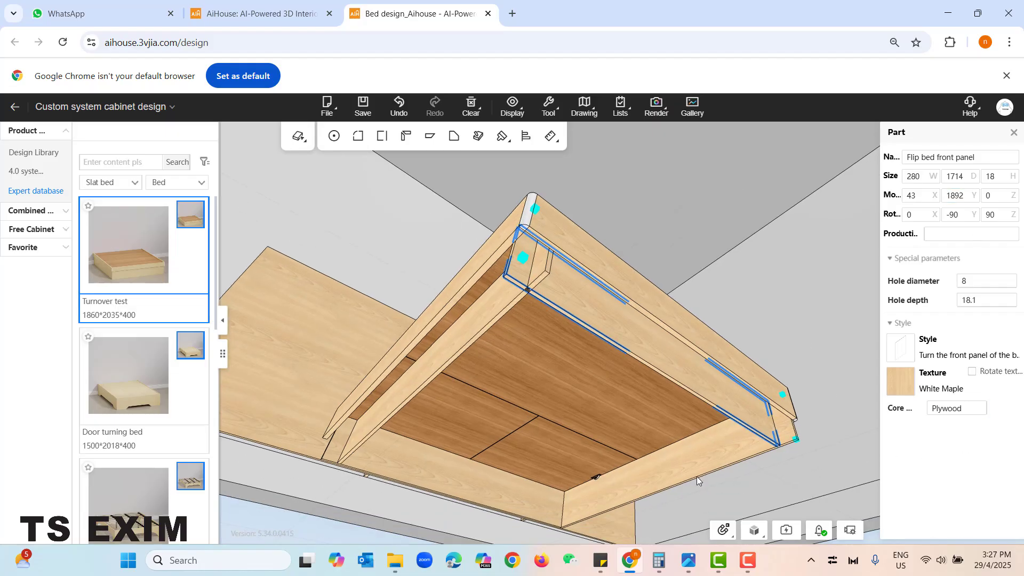
click(689, 463)
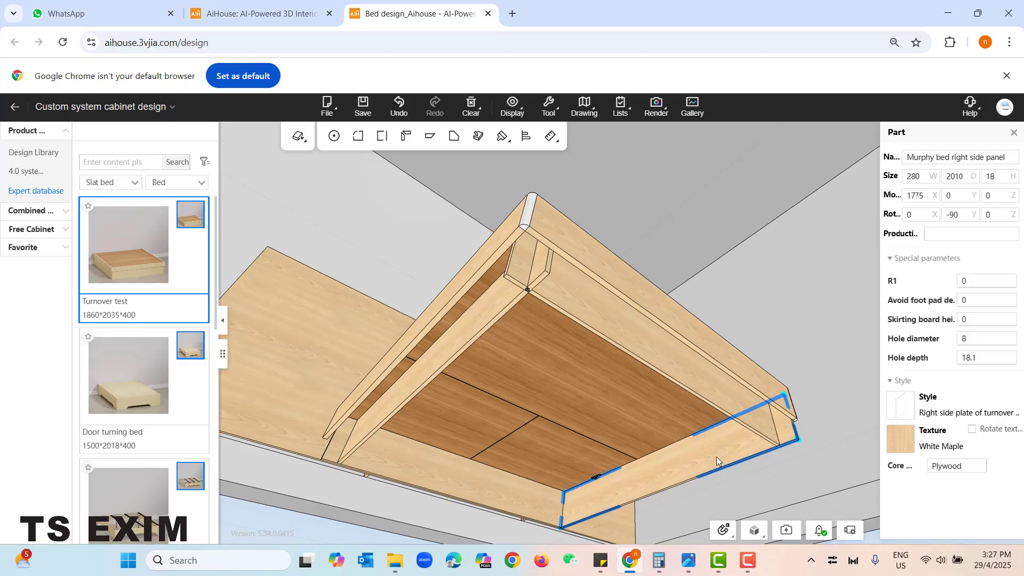
click(925, 200)
key(Left)
key(Left)
key(BackSpace)
text(6)
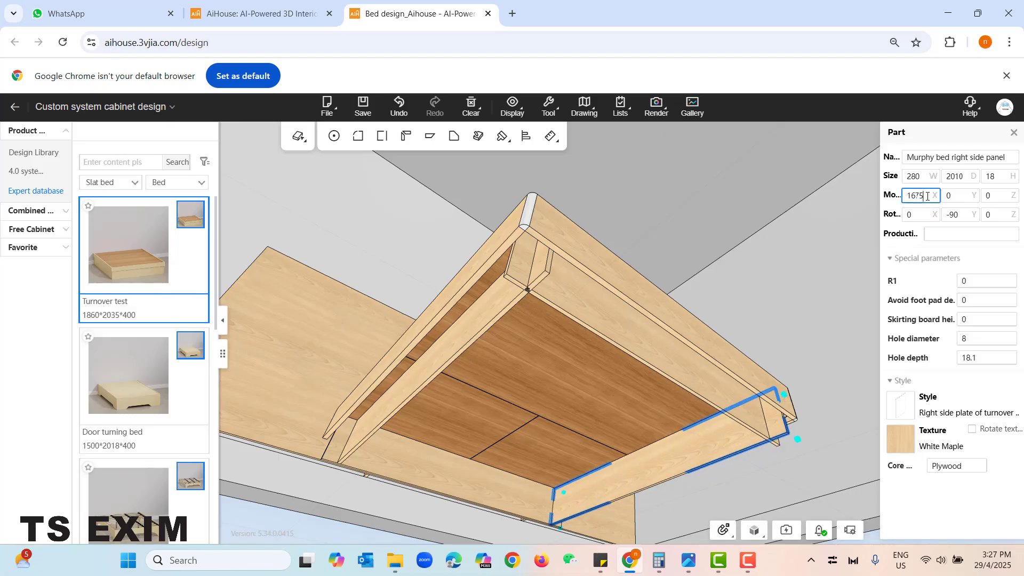
key(BackSpace)
text(7)
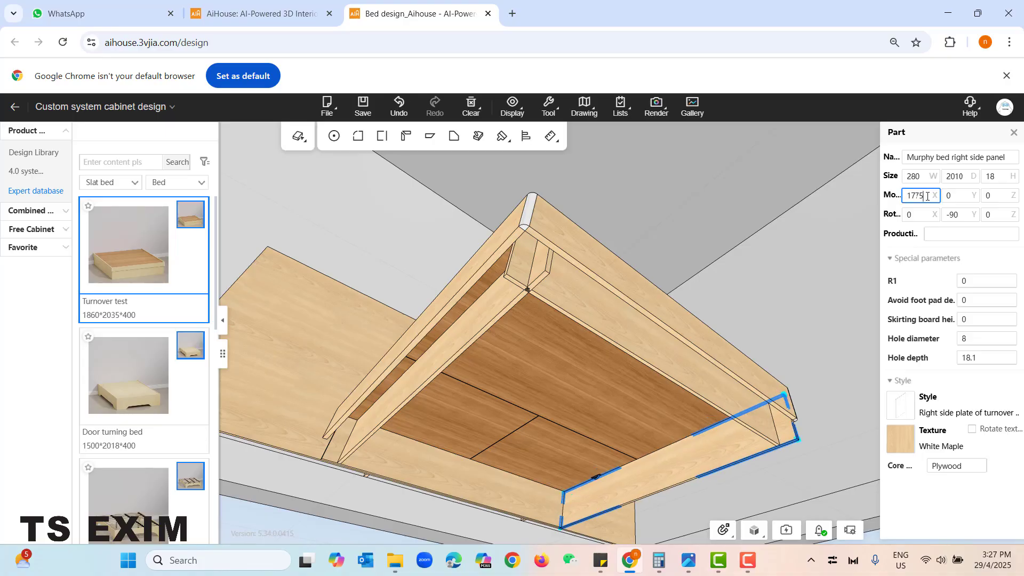
text(-100)
key(Return)
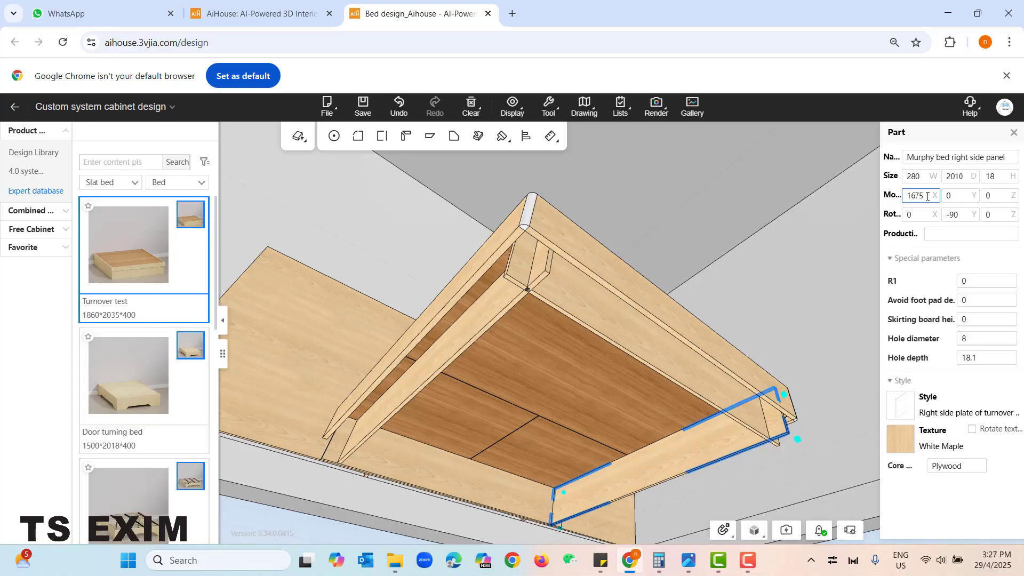
click(737, 309)
drag(740, 308, 686, 286)
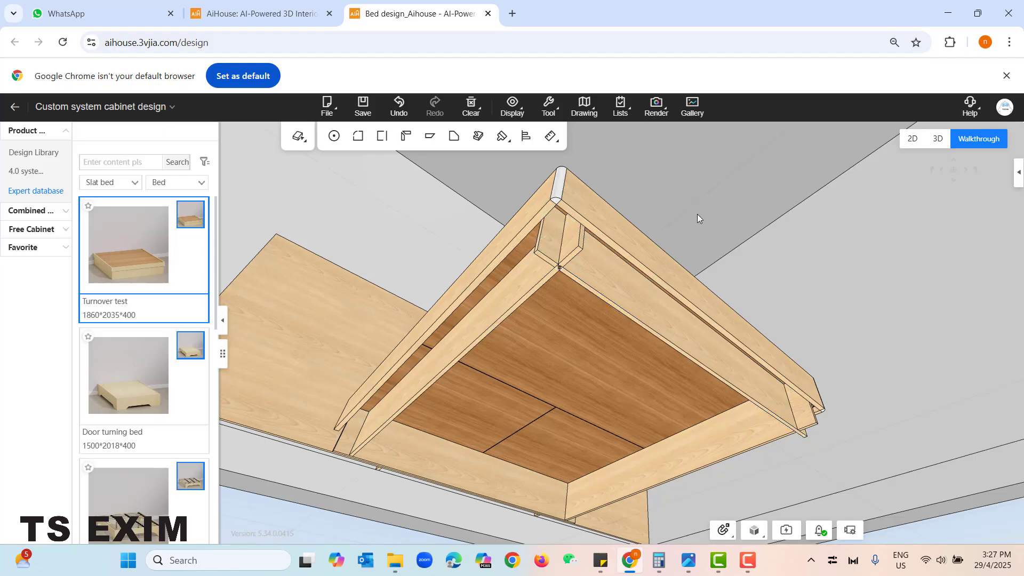
- Shorten the left side panel at its foot end with the Extend tool, using a distance of -100
scroll(698, 214, down, 1)
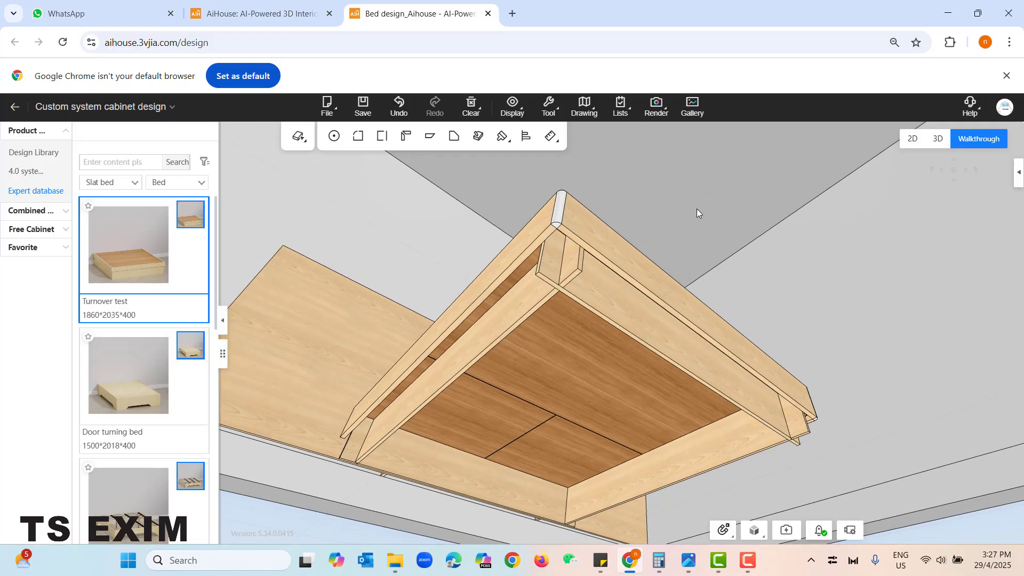
click(382, 140)
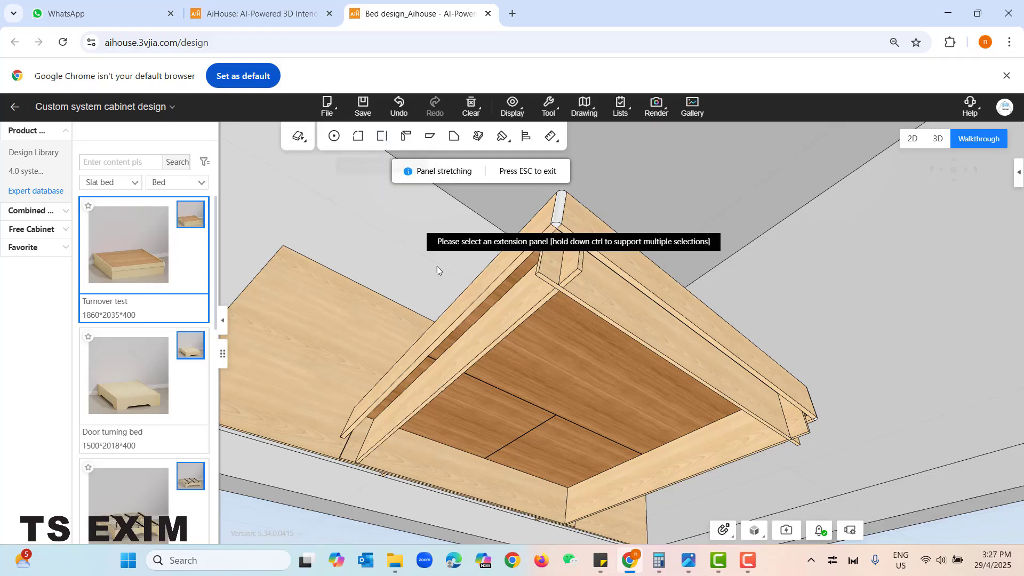
click(516, 303)
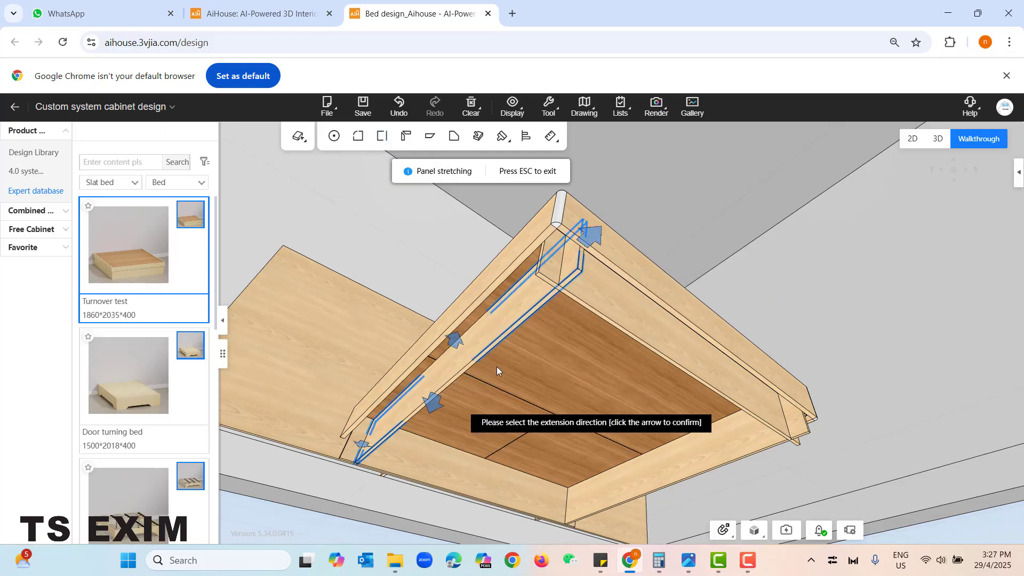
click(591, 235)
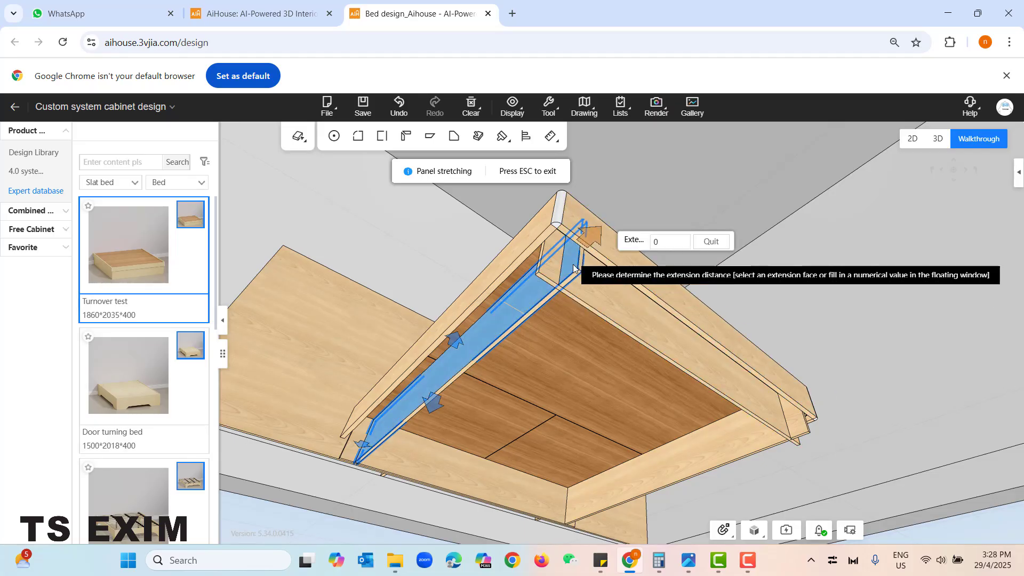
click(670, 241)
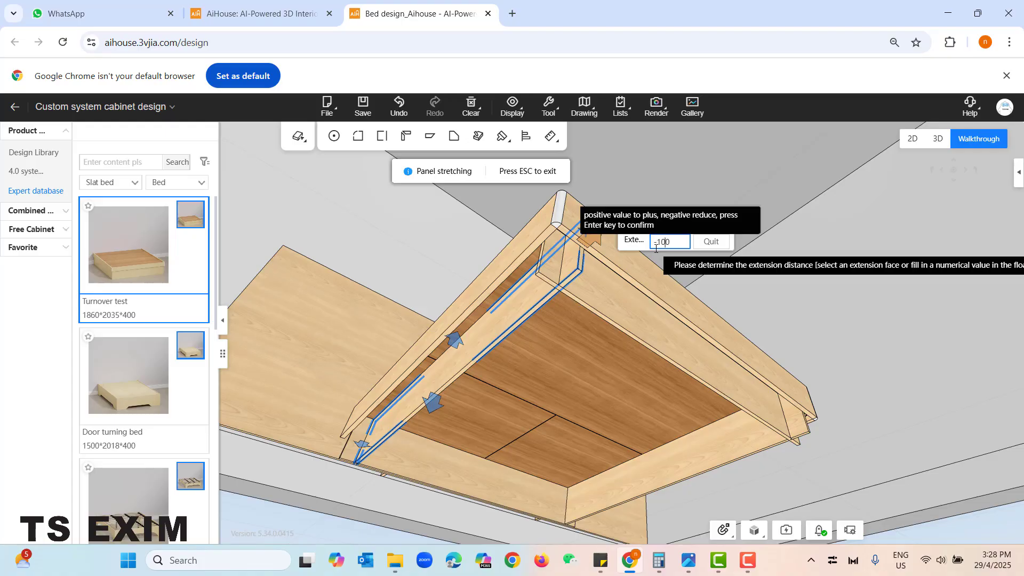
key(Return)
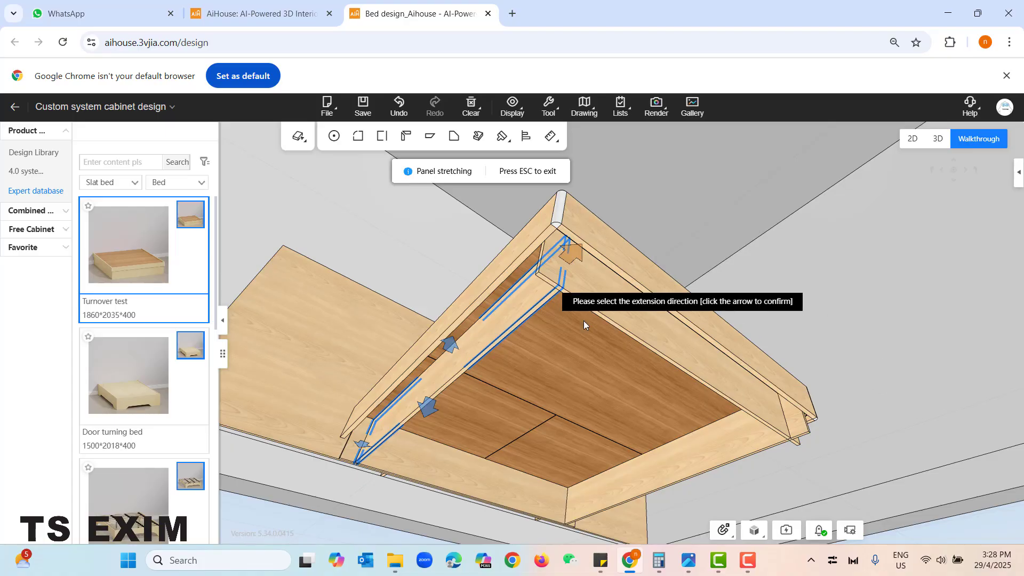
- Shorten the flip bed's front panel at its end by the left side panel, using an extension distance of -100
click(628, 309)
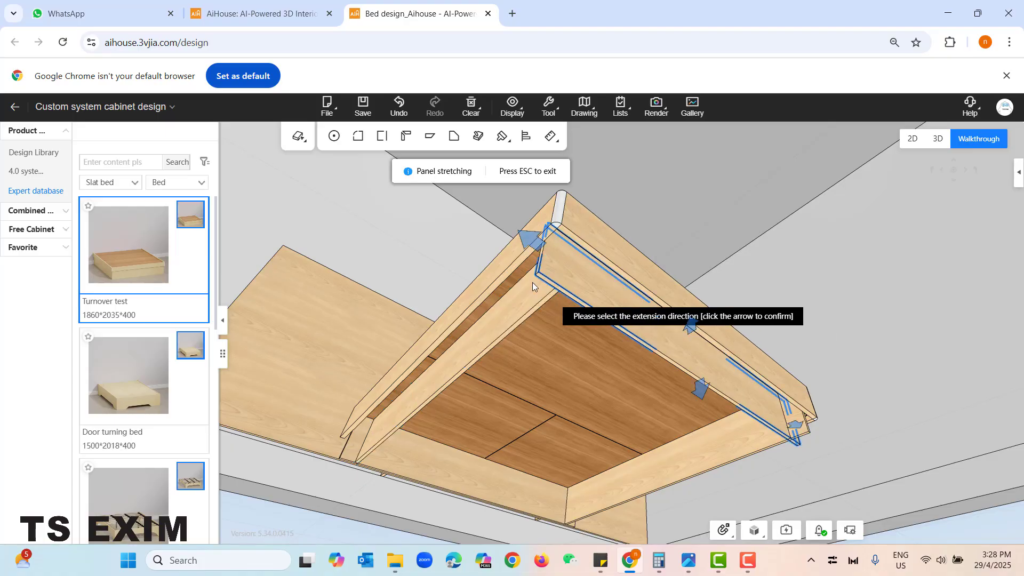
click(536, 245)
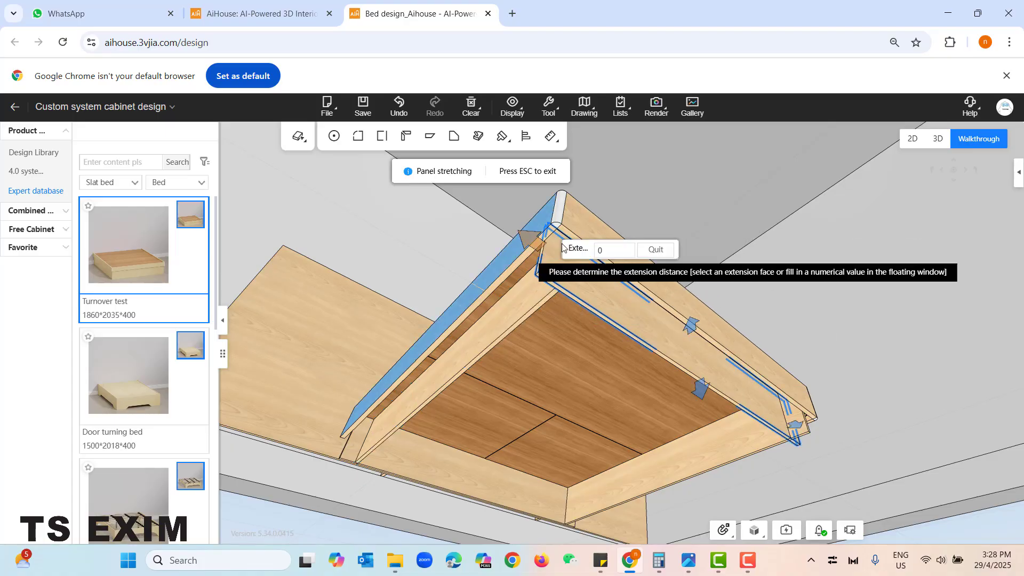
click(598, 251)
click(535, 245)
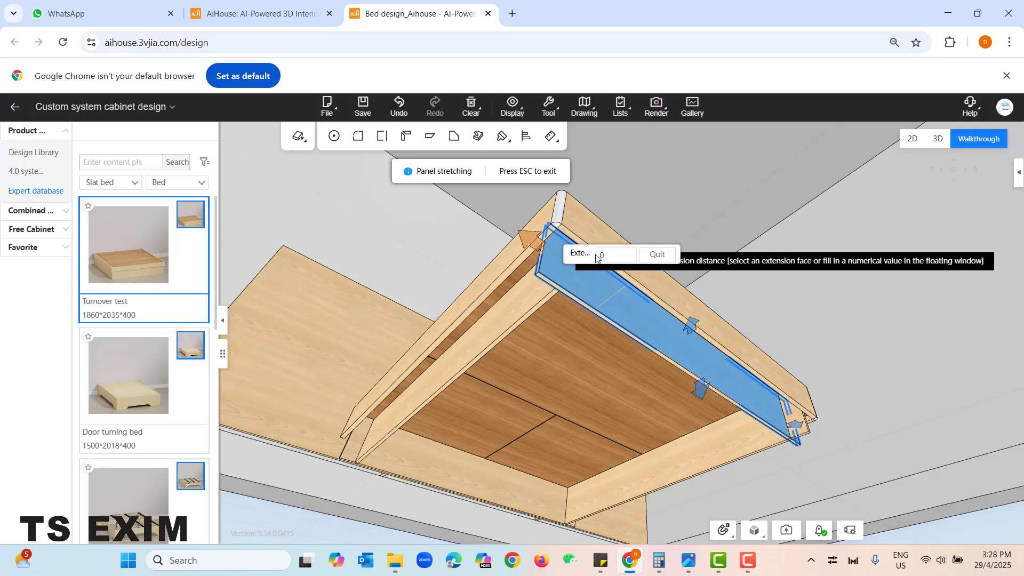
click(600, 257)
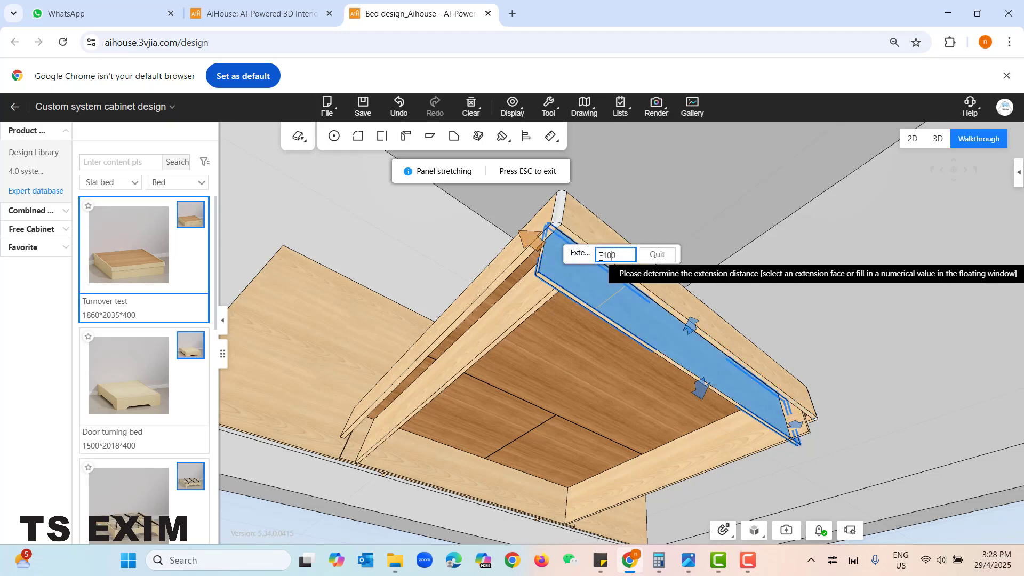
key(Return)
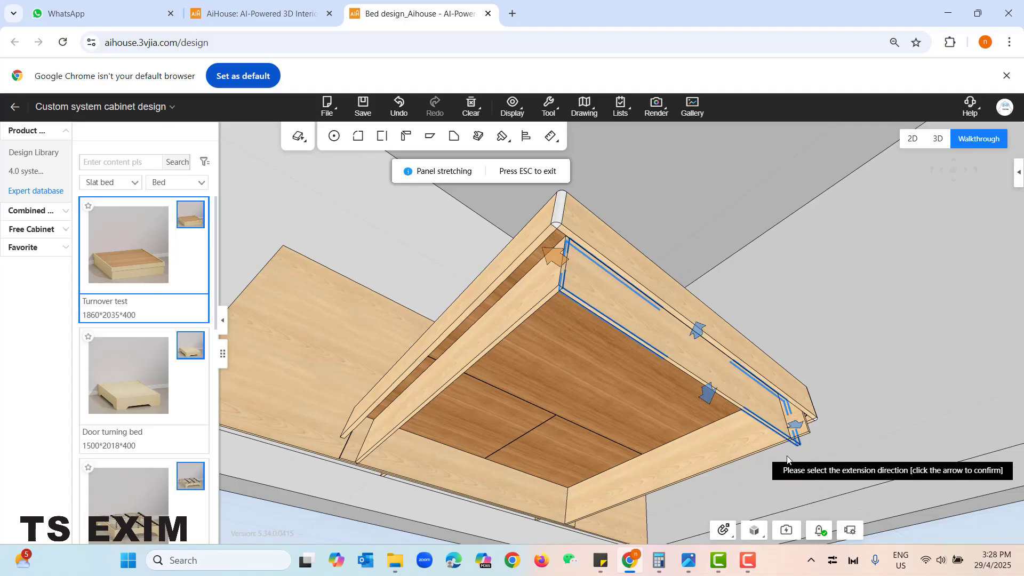
- Shorten the flip bed's front panel at its end by the right side panel, using an extension distance of -100
click(796, 426)
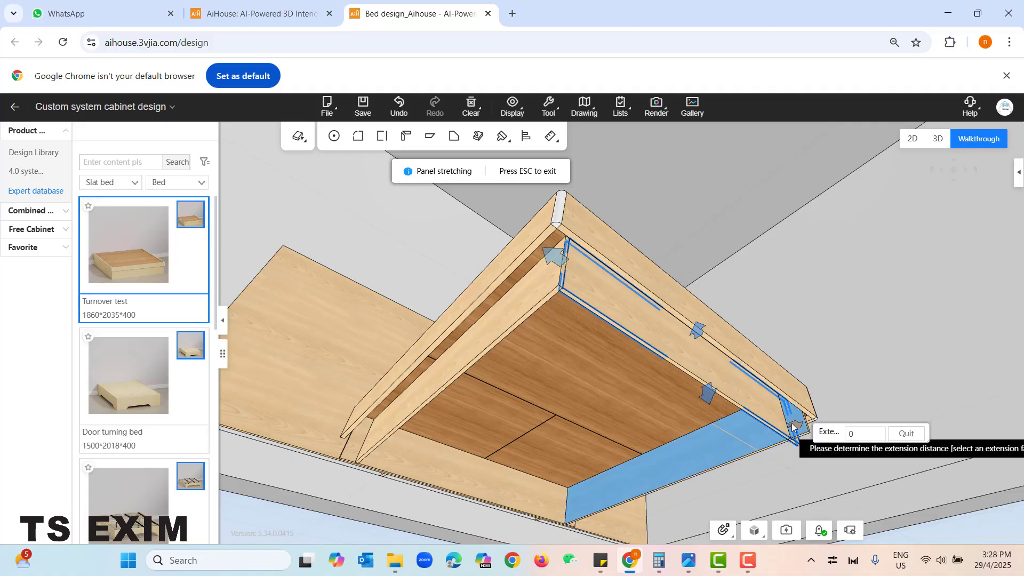
click(851, 434)
text(-1)
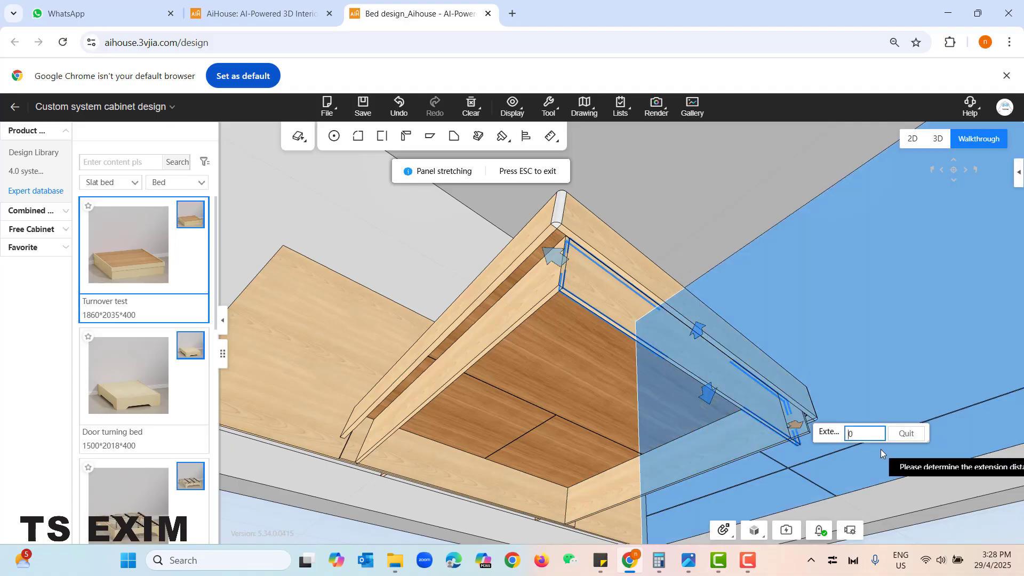
text(00)
key(Return)
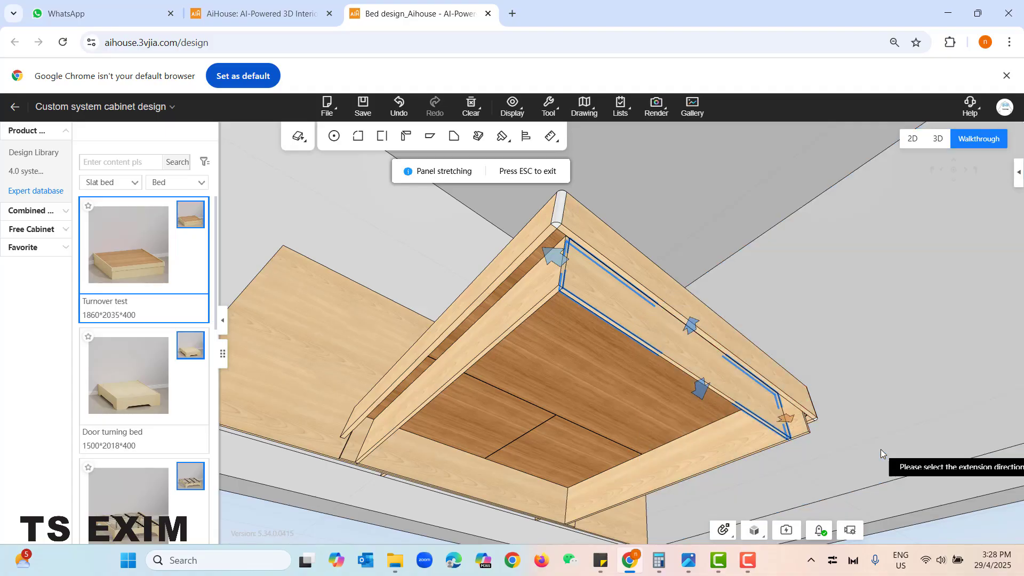
- Shorten the right side panel at its foot end with the Extend tool and exit panel stretching
drag(840, 306, 838, 369)
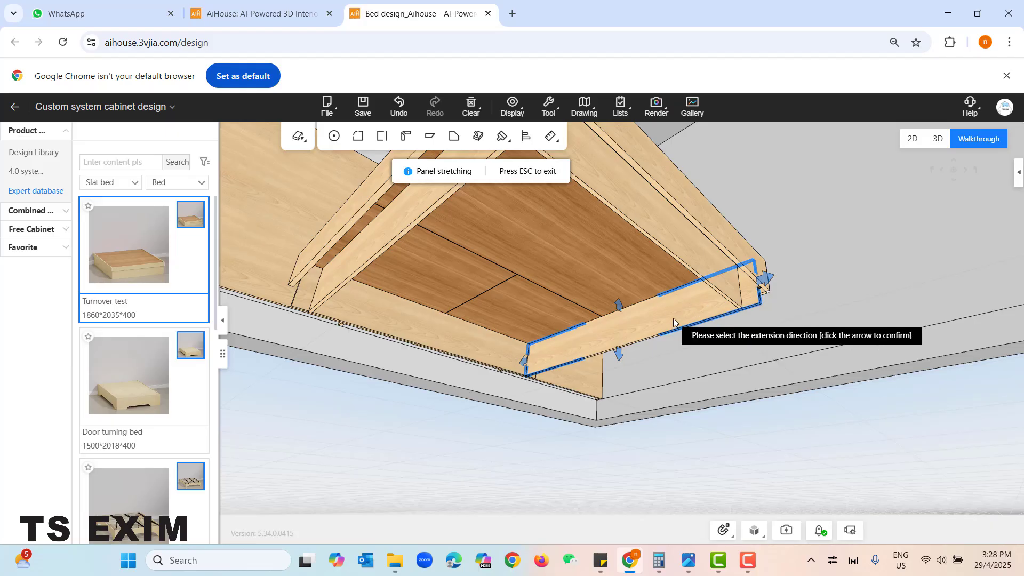
click(768, 278)
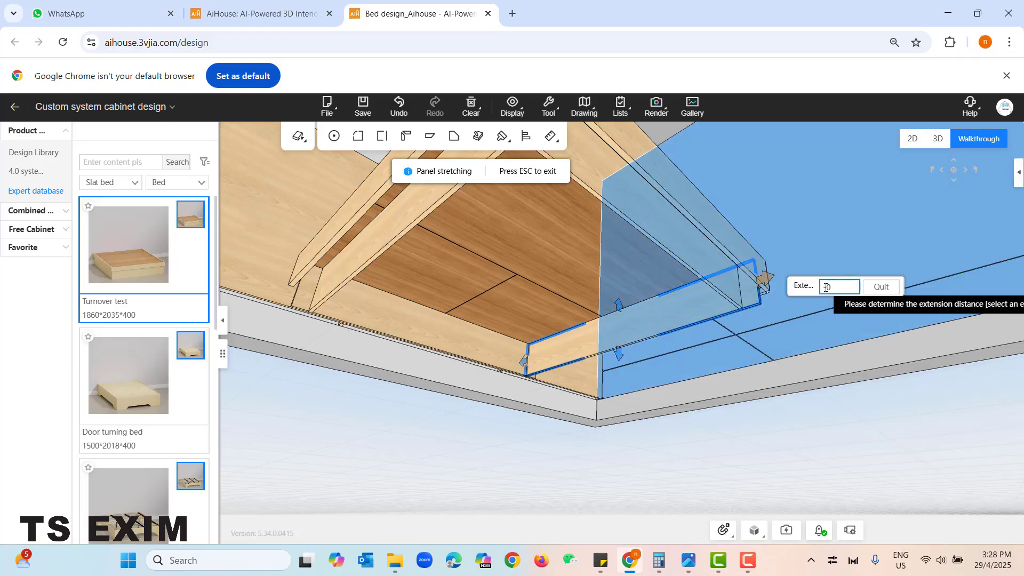
key(Return)
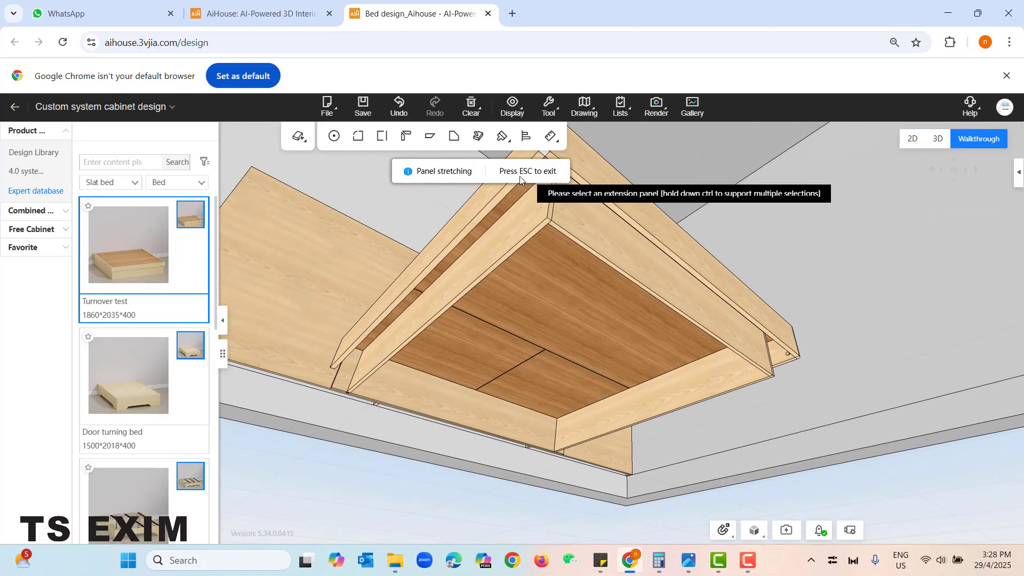
key(Escape)
- Examine the bed from the front and compare it with the floating bed reference picture in the Photos app
right_click(821, 279)
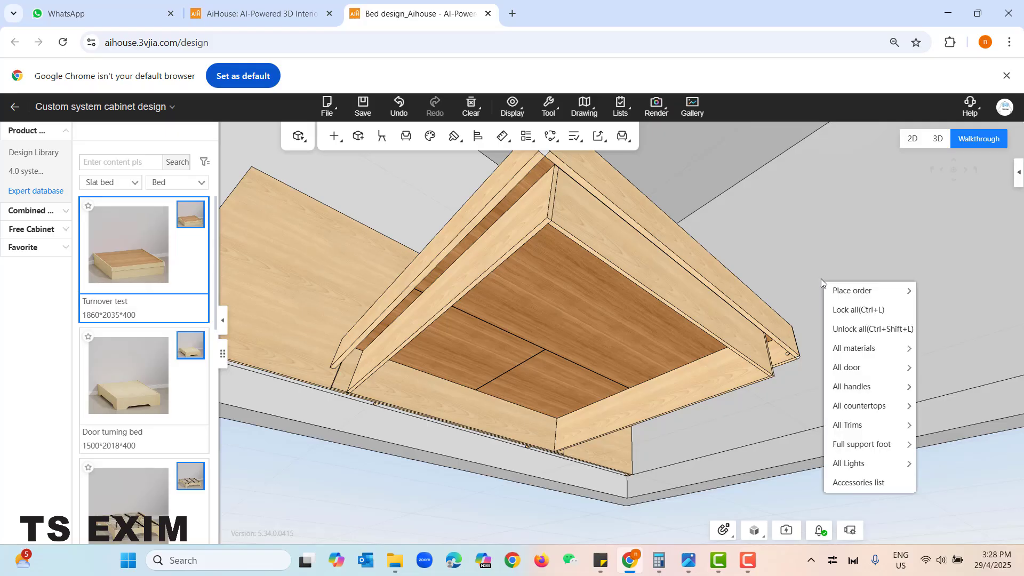
drag(727, 245, 580, 450)
drag(644, 383, 506, 410)
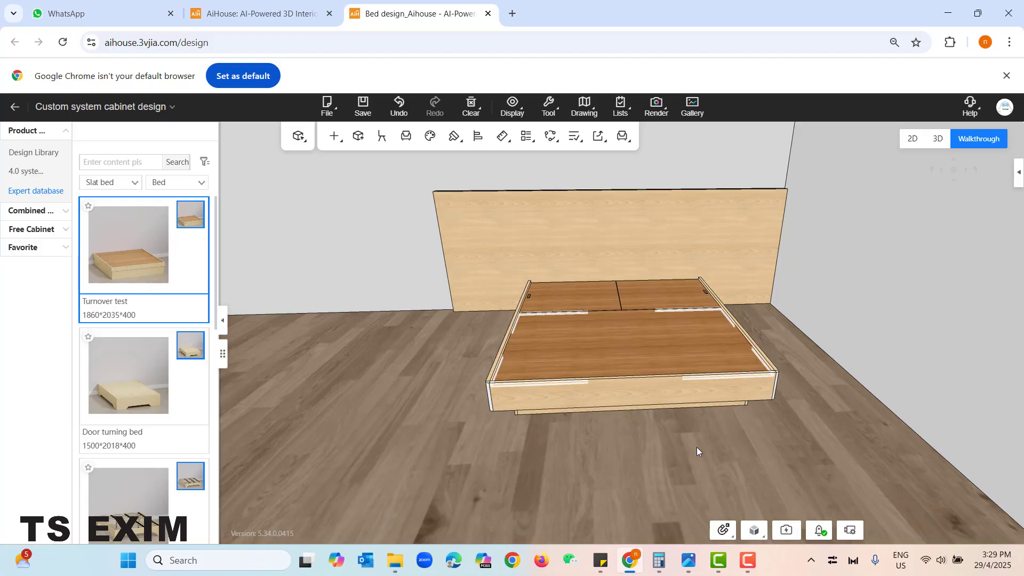
drag(553, 487, 544, 483)
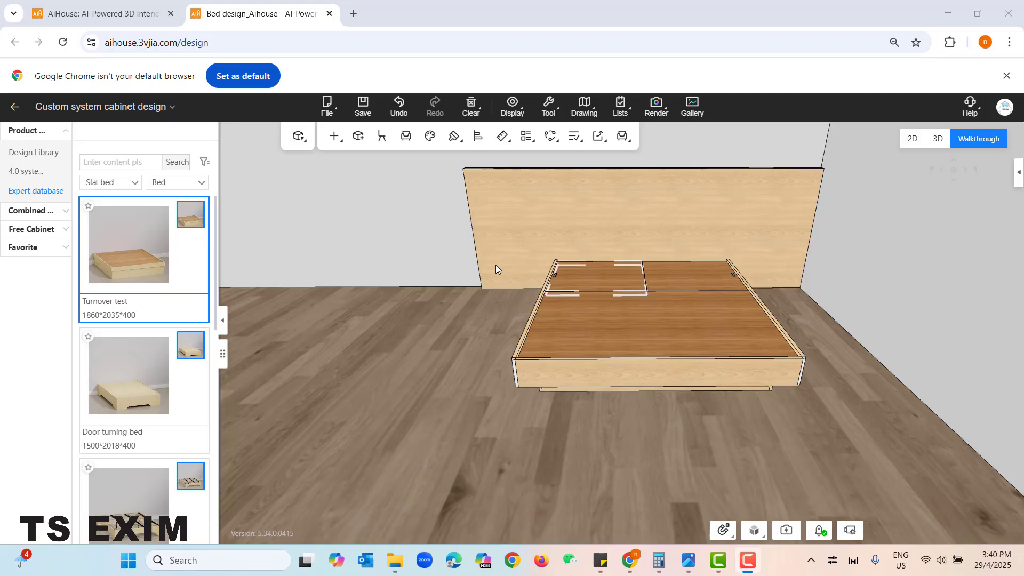
click(688, 560)
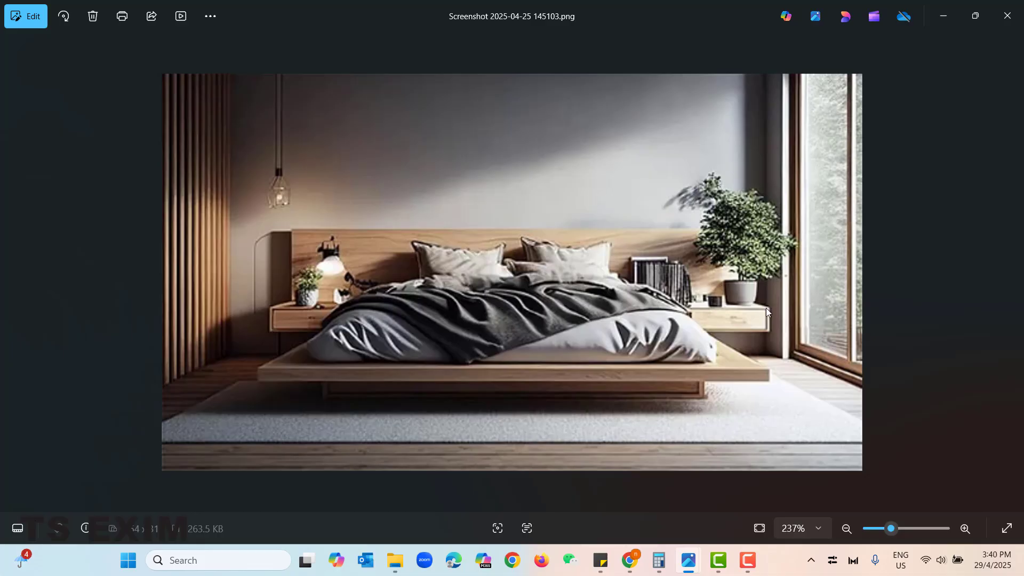
click(952, 17)
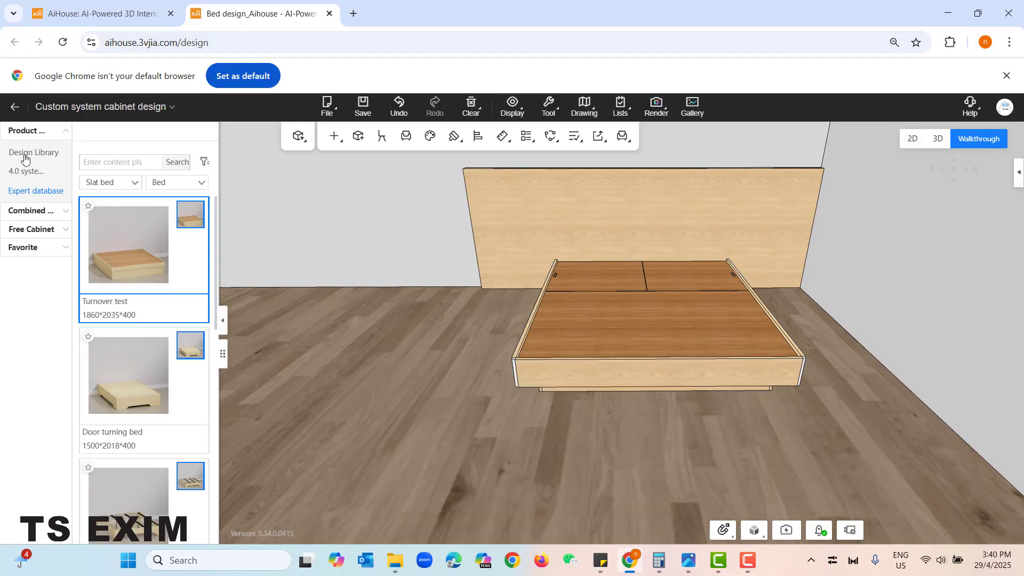
- List the Design Library's basic cabinets of the type Wall-mounted cabinet
click(18, 153)
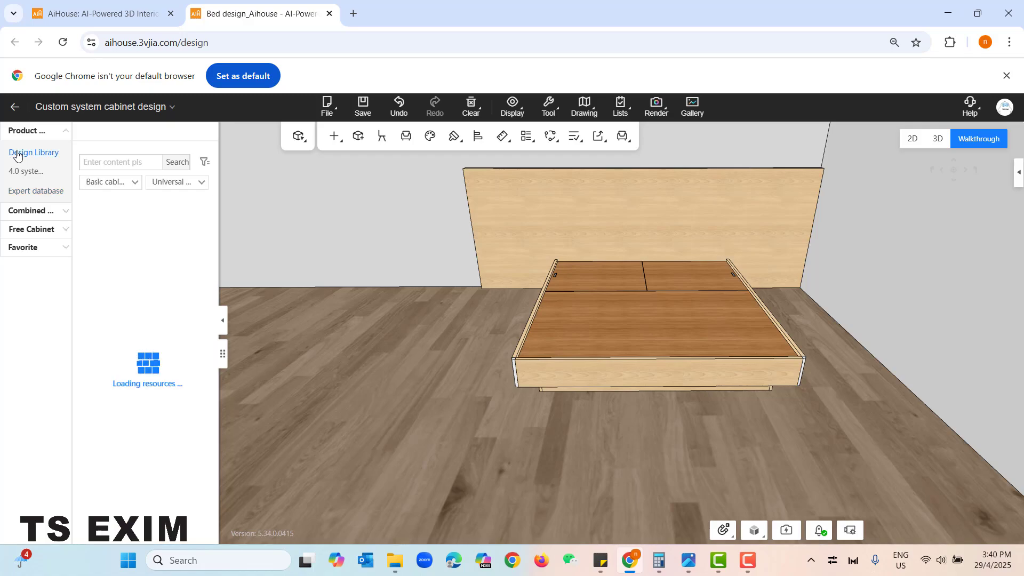
click(103, 184)
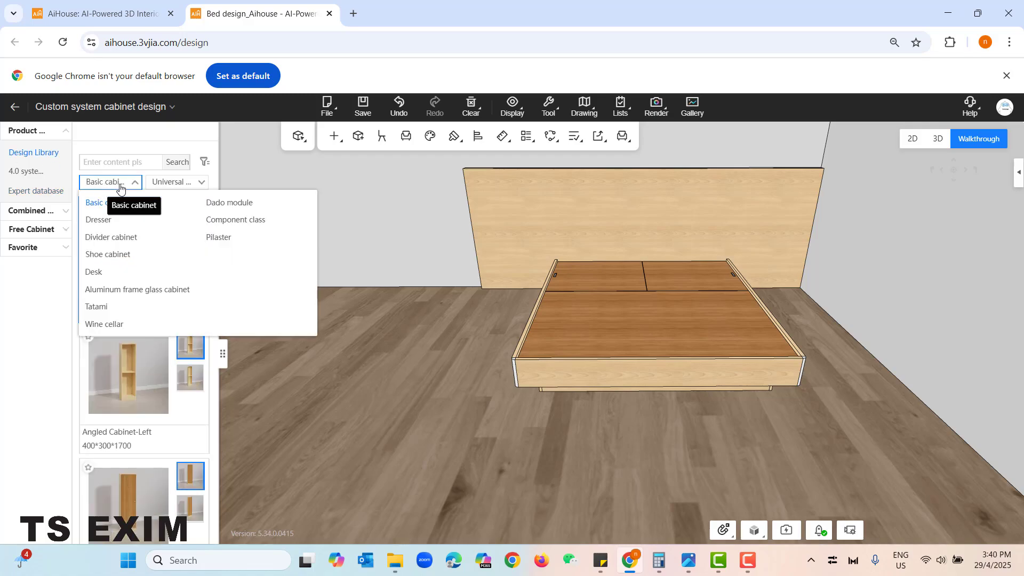
click(119, 184)
click(119, 184)
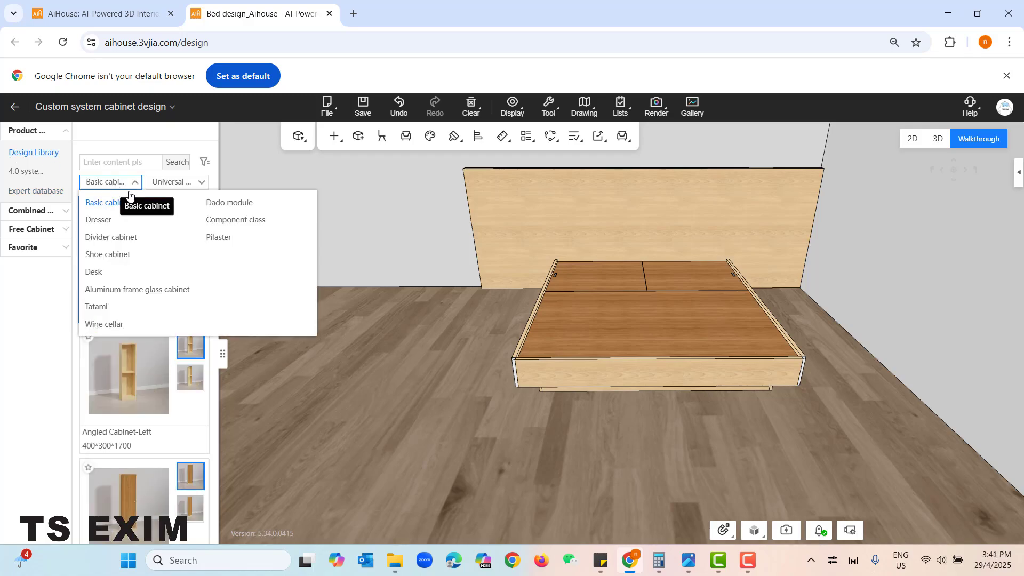
click(106, 201)
click(197, 184)
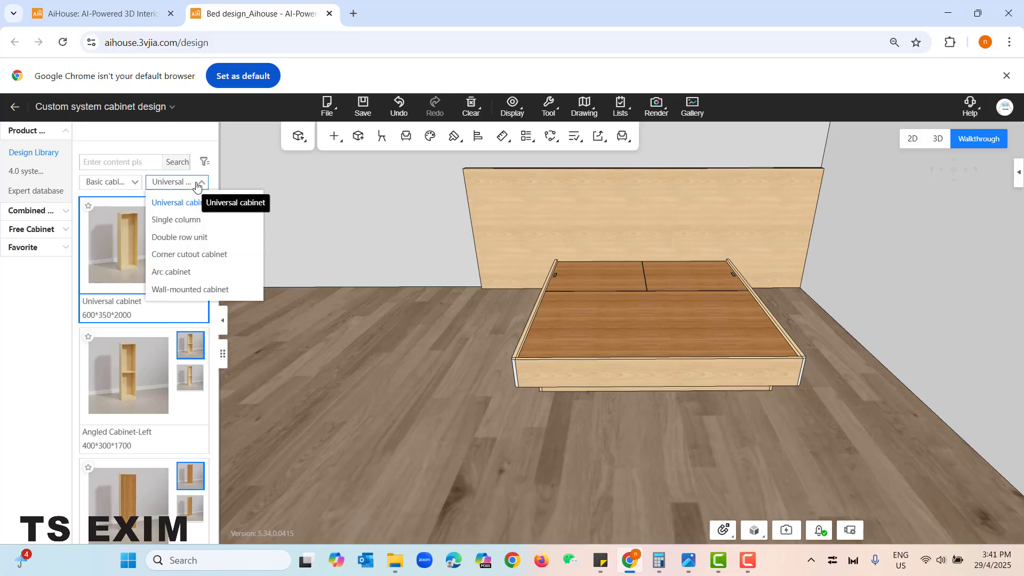
click(193, 291)
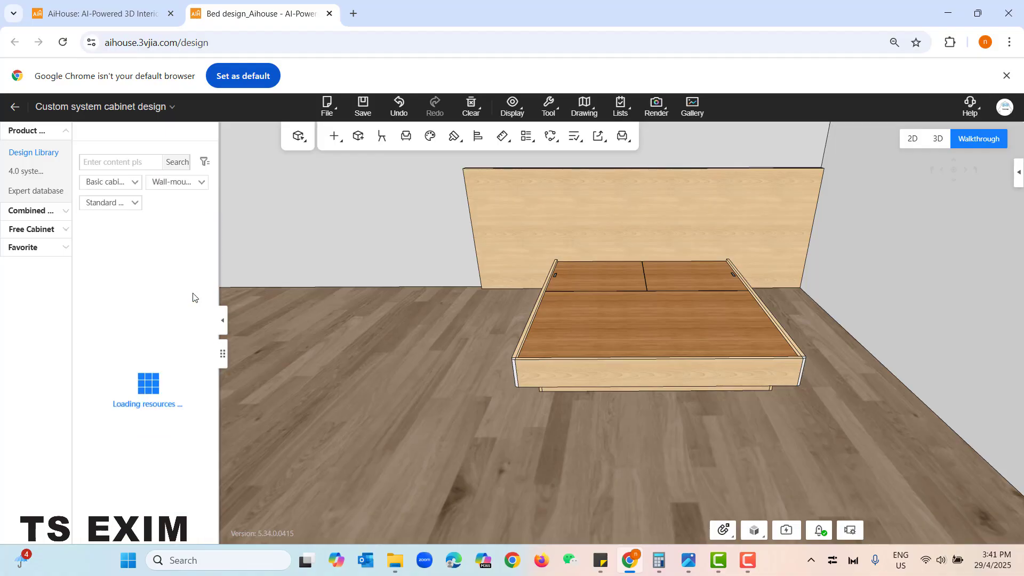
- Find Standard wall cabinet - 001 among the wall-mounted cabinets and place it against the headboard on the bed's left side
scroll(193, 297, down, 6)
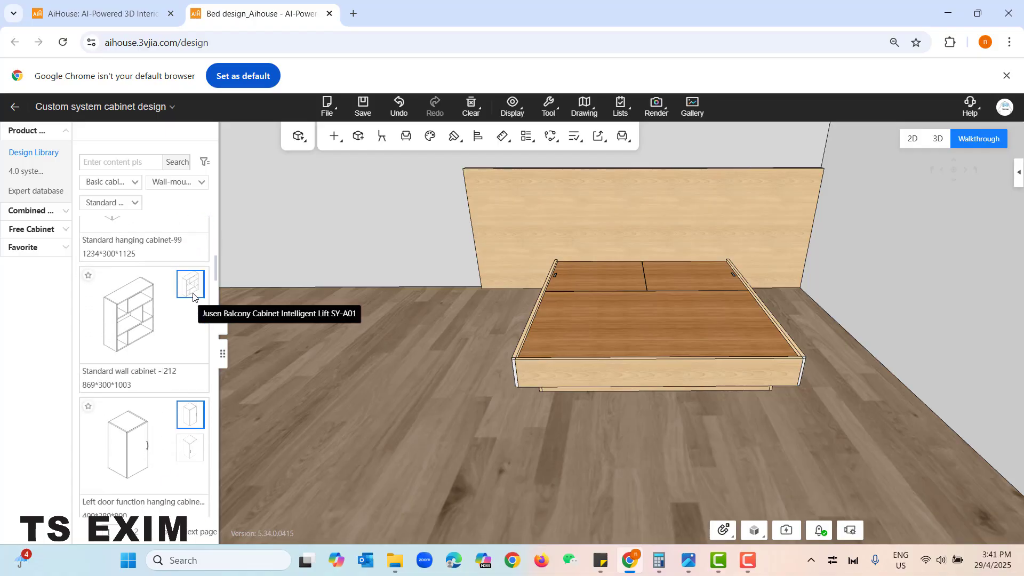
scroll(193, 297, down, 8)
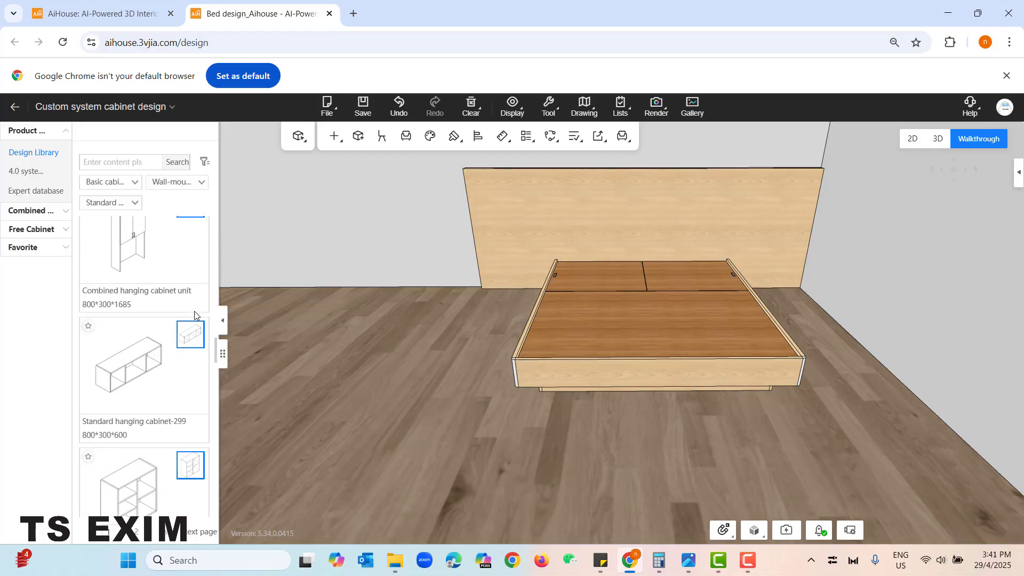
scroll(195, 315, up, 2)
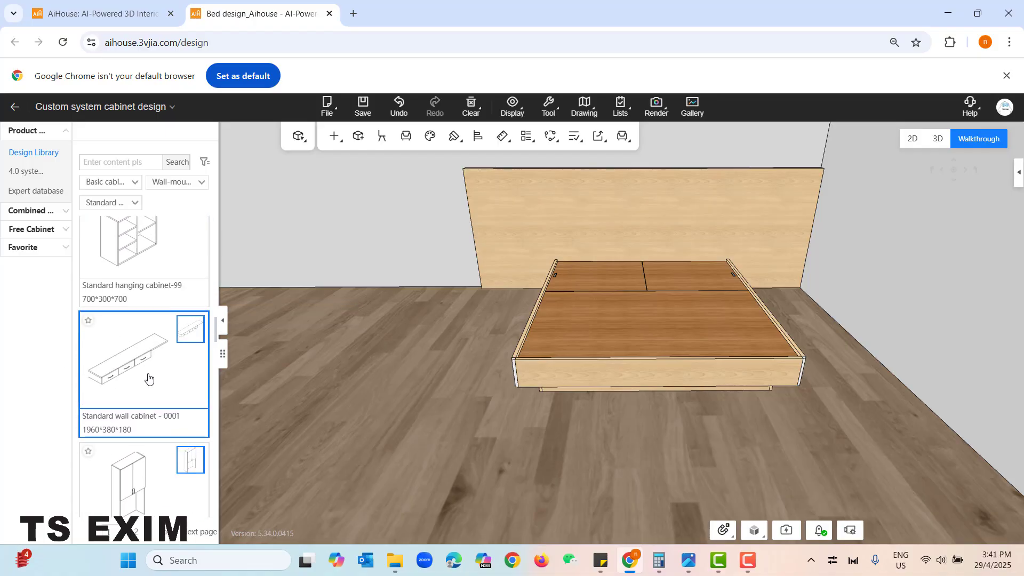
scroll(148, 378, down, 10)
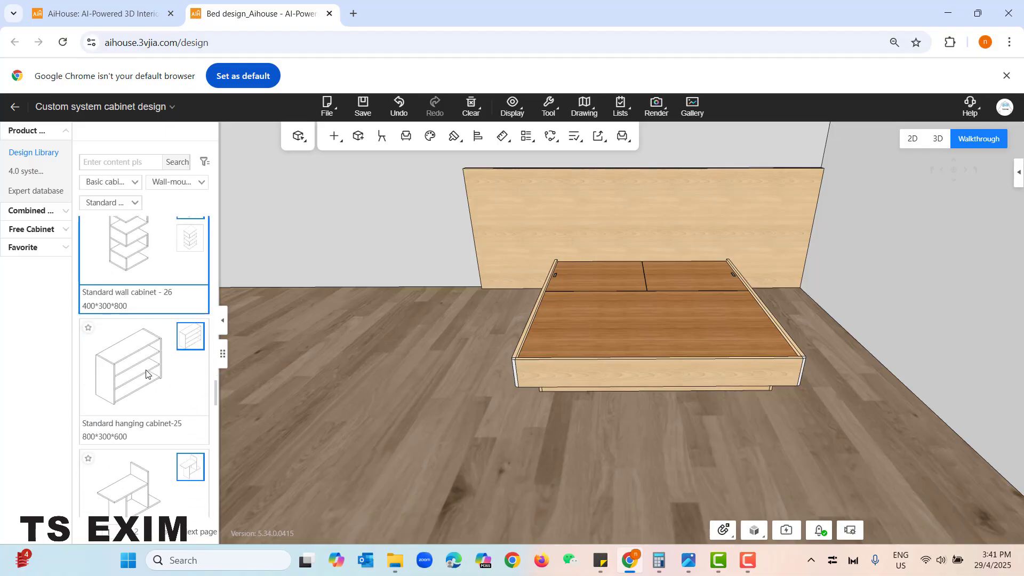
scroll(146, 373, down, 5)
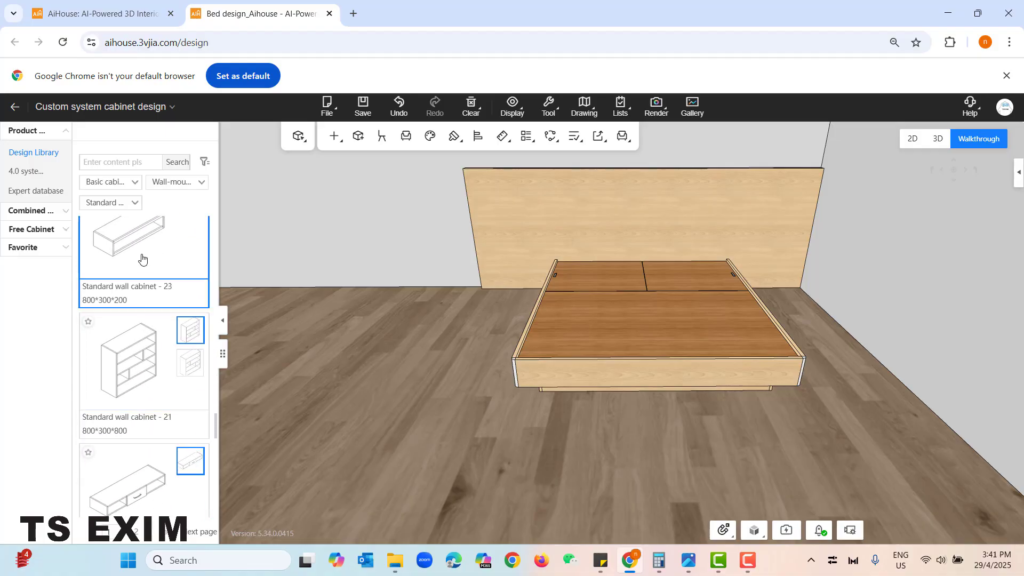
scroll(142, 266, up, 1)
scroll(159, 351, down, 3)
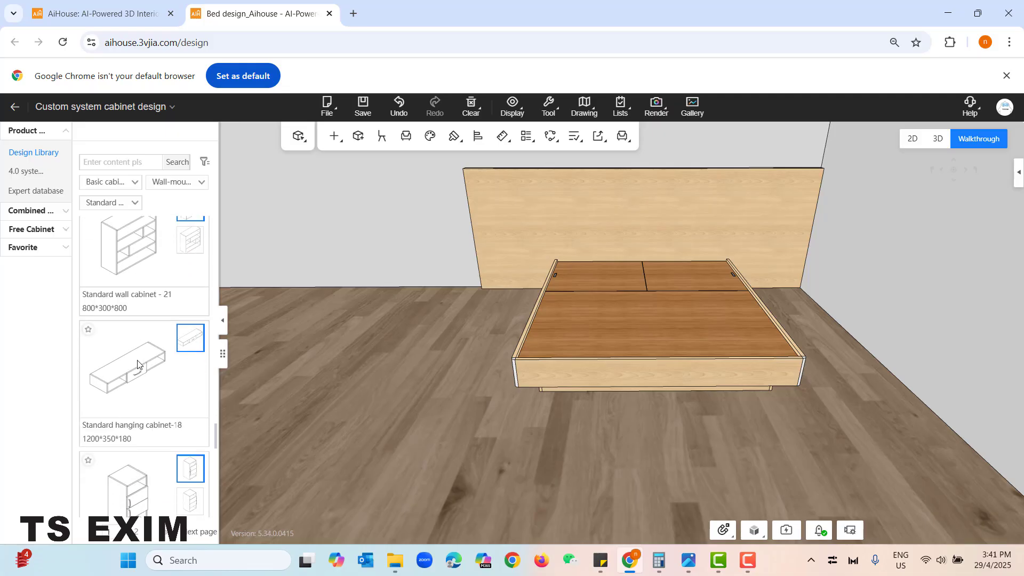
scroll(159, 351, up, 10)
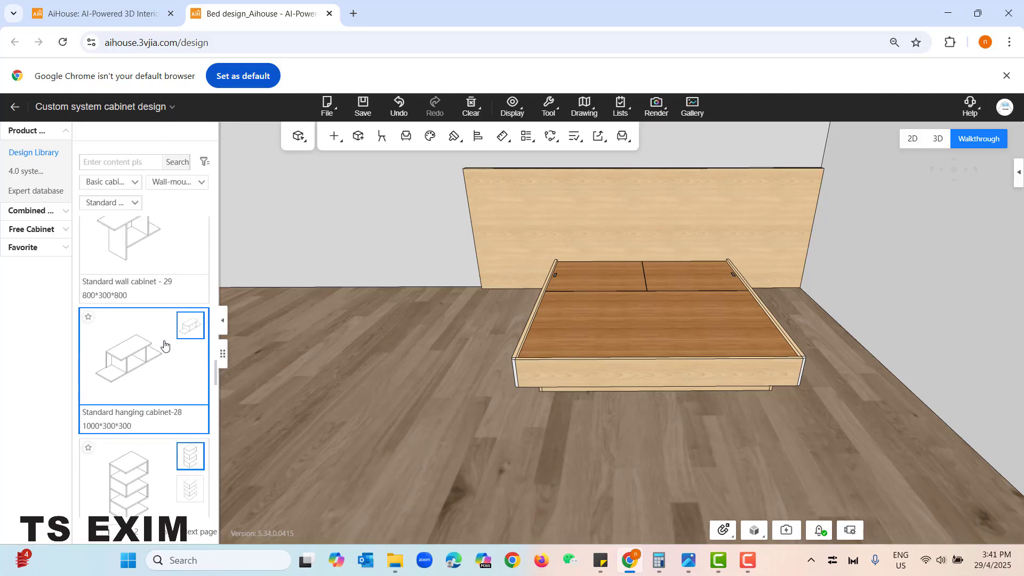
scroll(165, 347, up, 8)
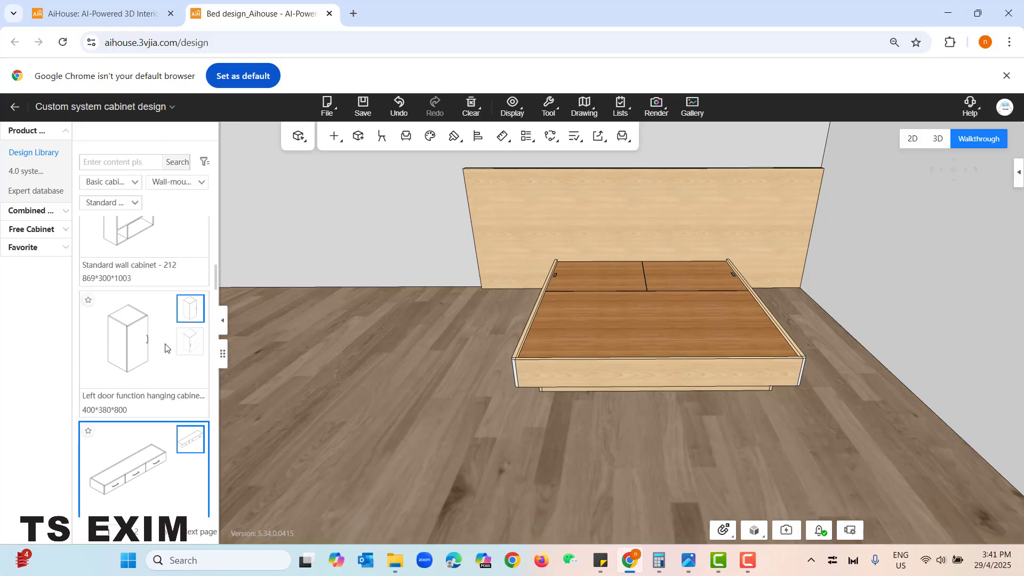
scroll(165, 348, up, 5)
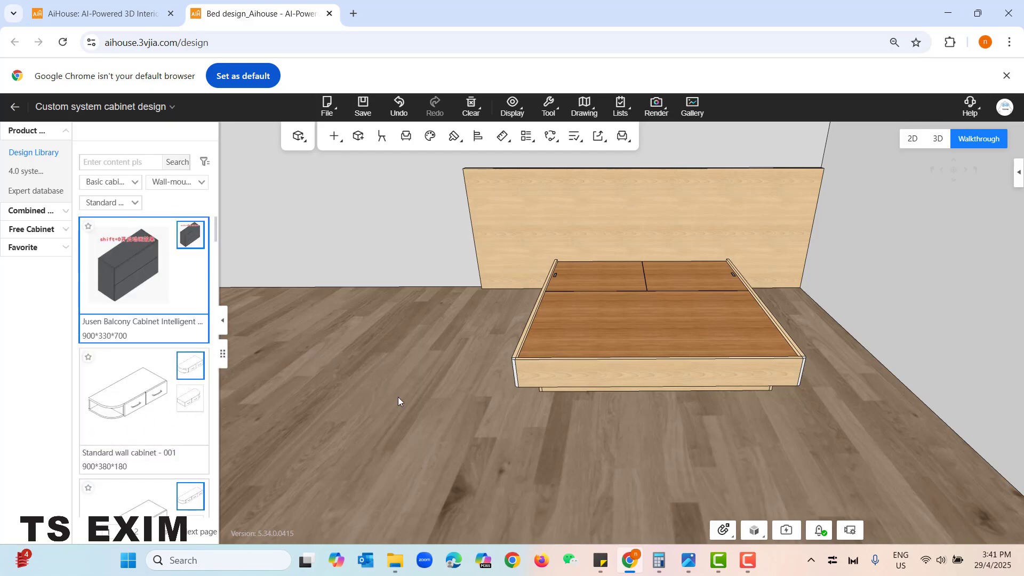
scroll(402, 418, up, 4)
click(202, 433)
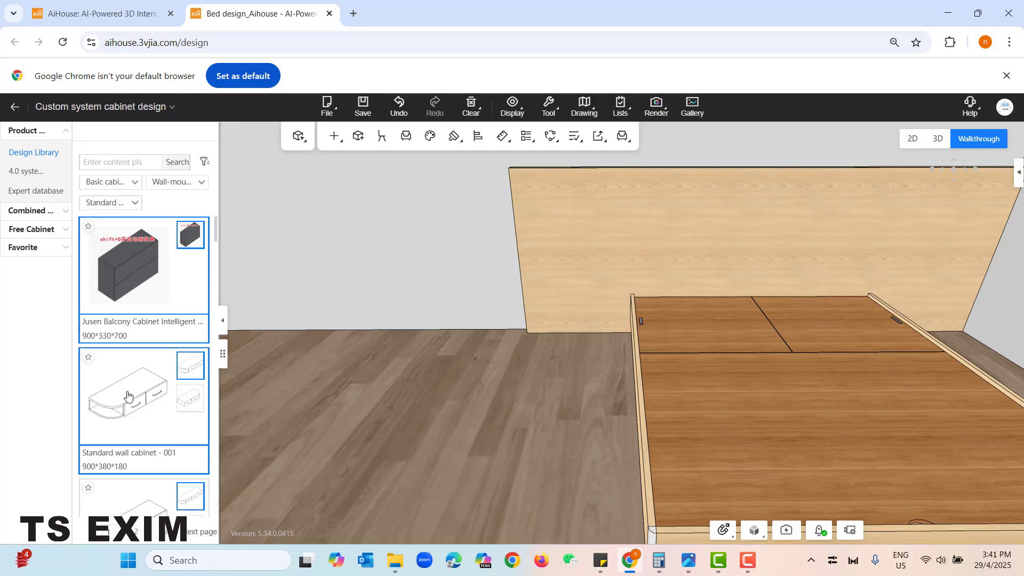
click(607, 327)
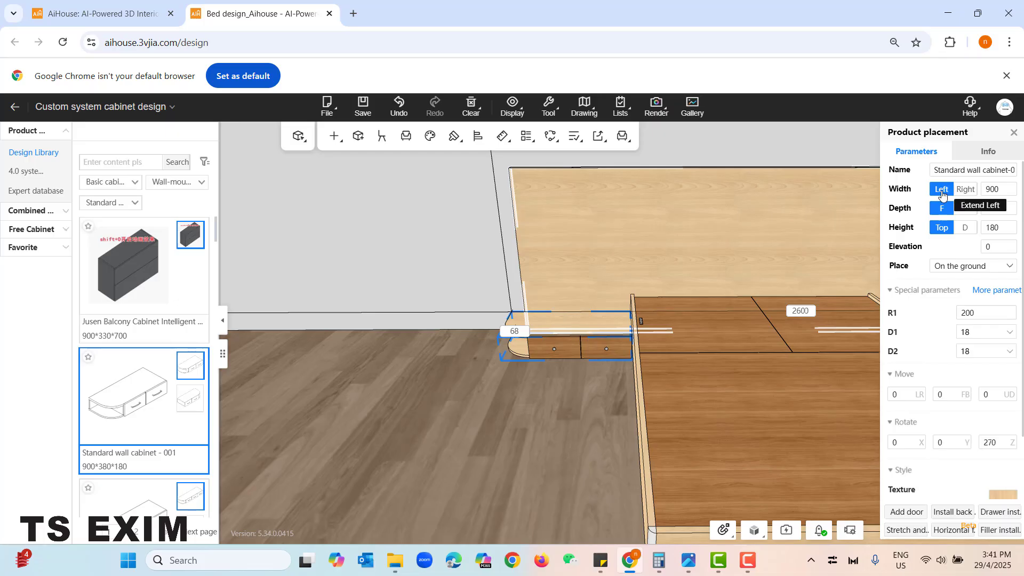
- Set the wall cabinet's width to 800, keeping its edge against the bed in place
click(990, 190)
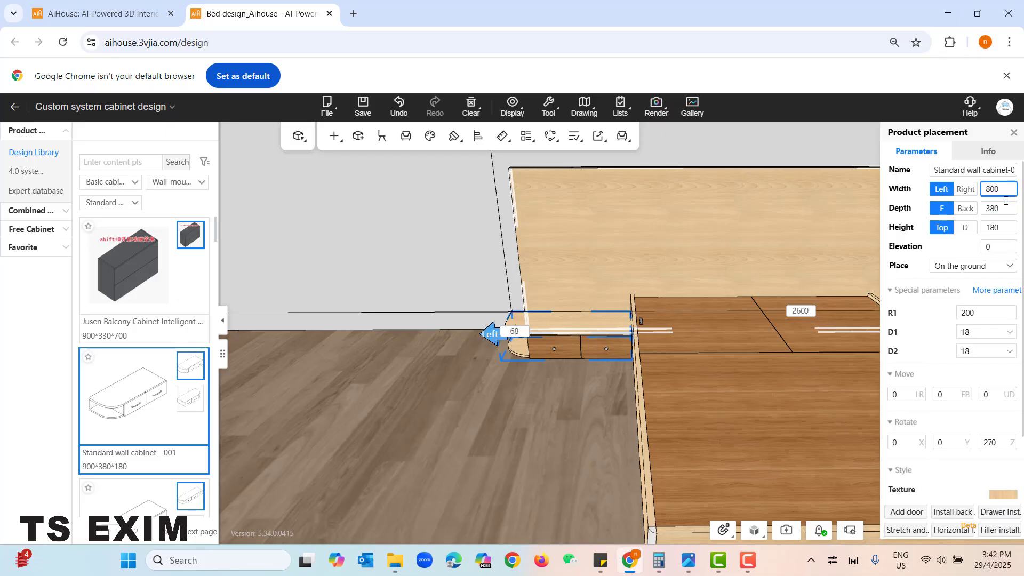
key(Return)
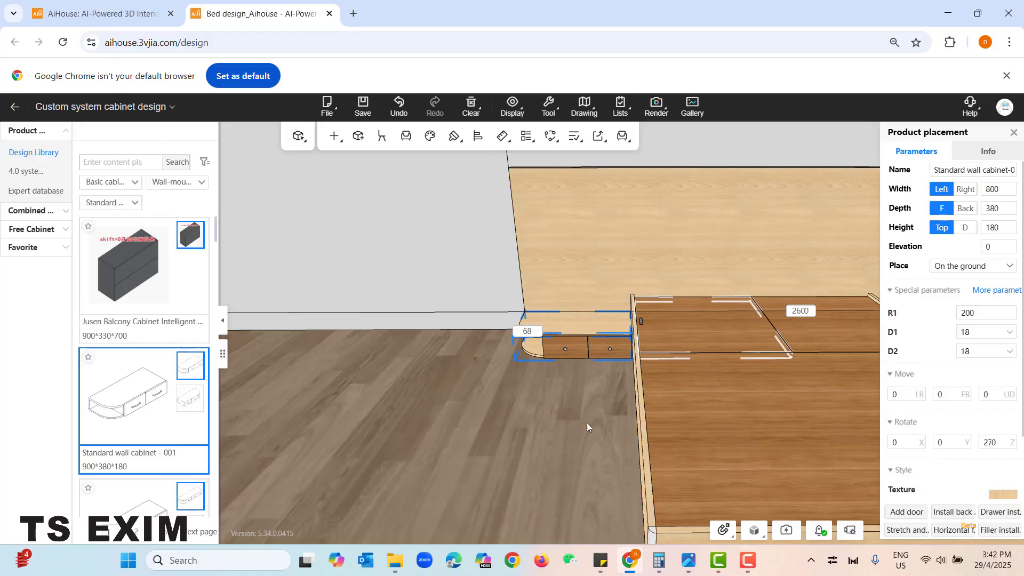
middle_drag(580, 418, 606, 430)
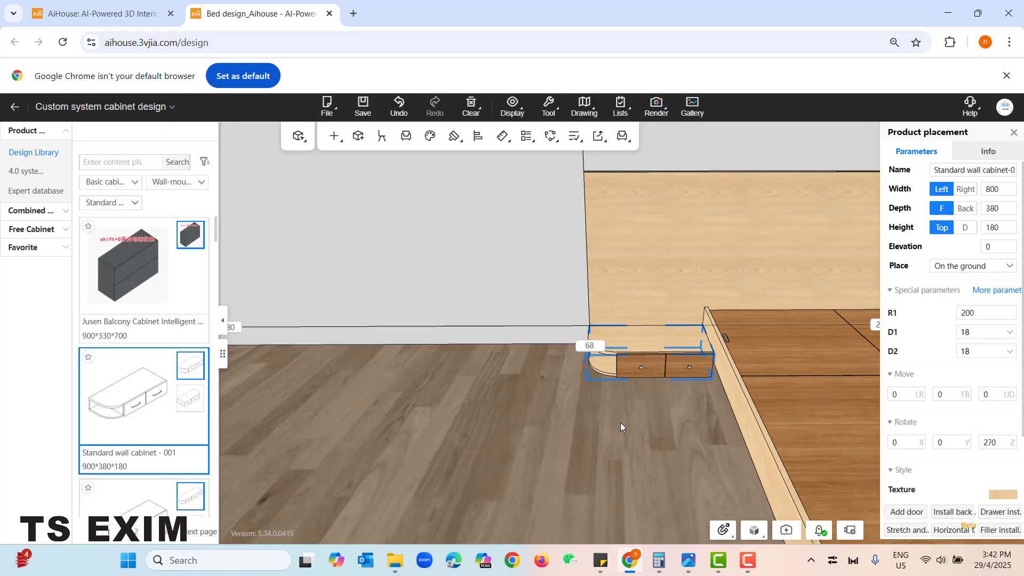
middle_drag(690, 433, 639, 445)
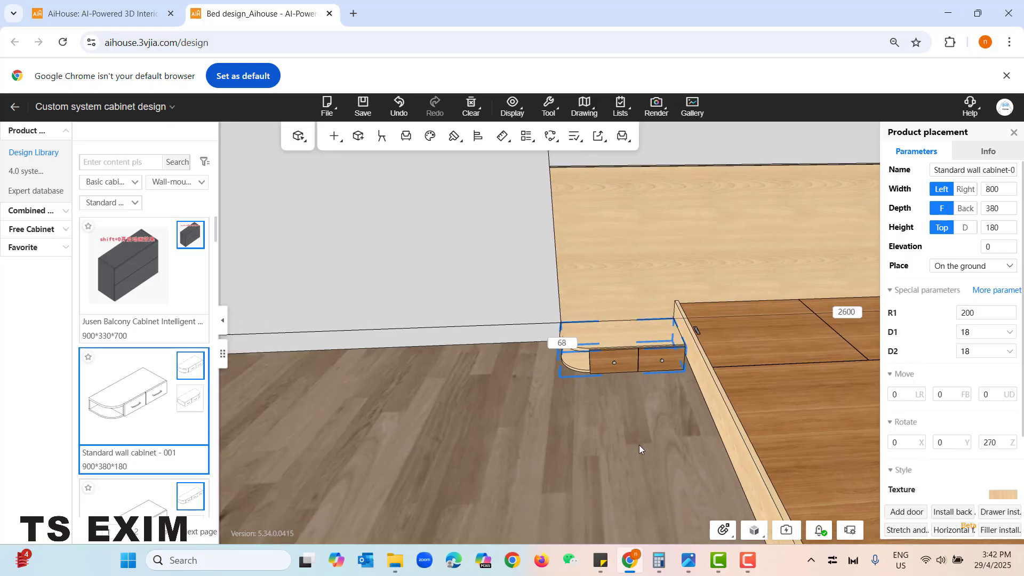
- Compute 300 - 180 in Calculator and set the wall cabinet's elevation to 120
click(659, 560)
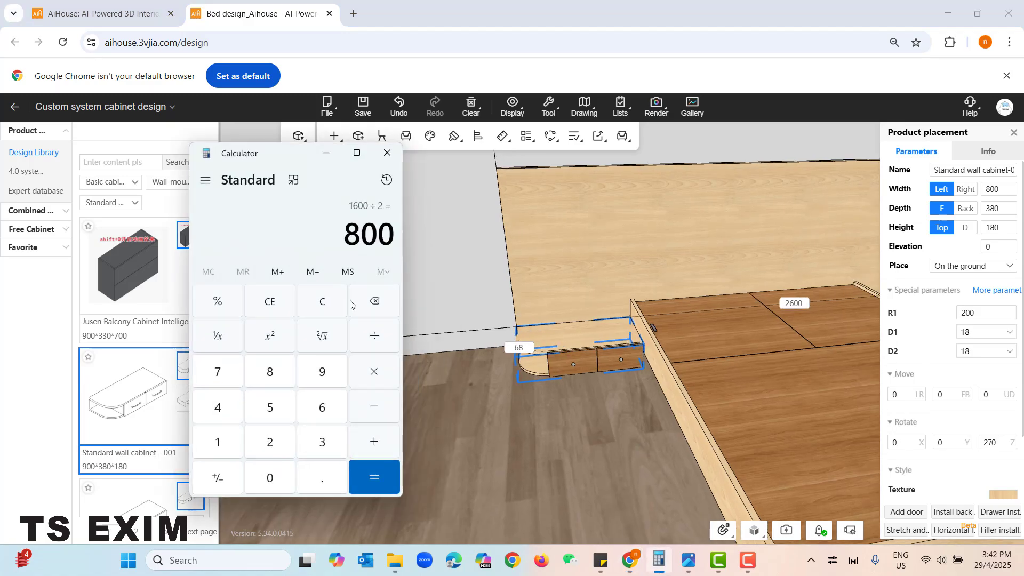
click(281, 311)
click(325, 440)
click(272, 480)
click(272, 480)
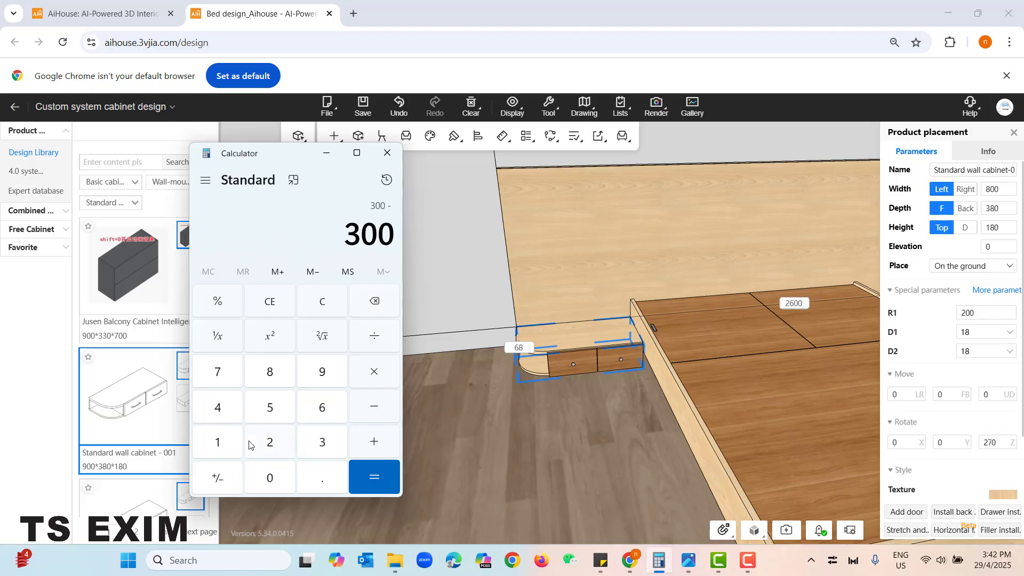
click(232, 446)
click(270, 372)
click(270, 476)
click(387, 475)
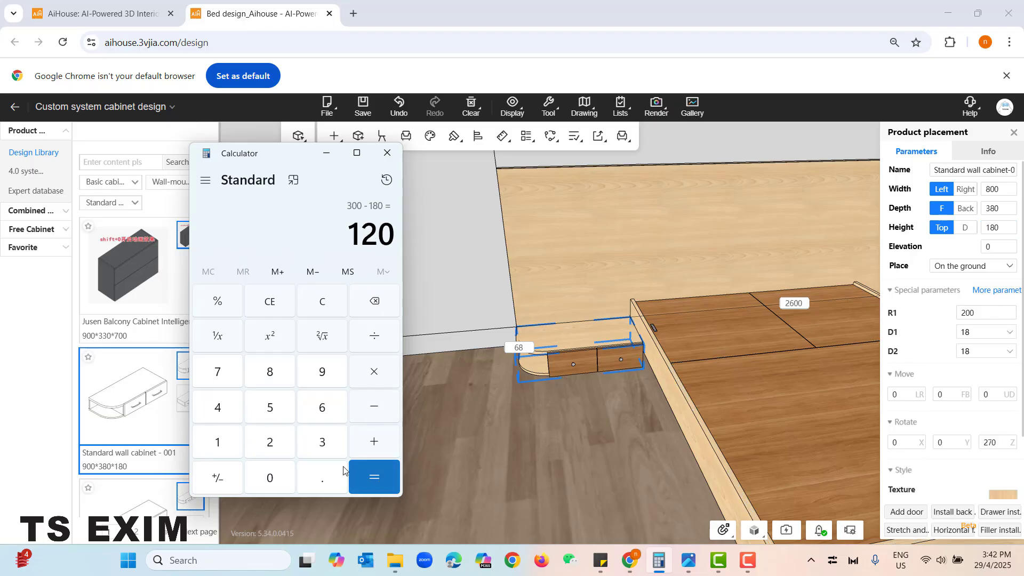
click(326, 153)
click(988, 247)
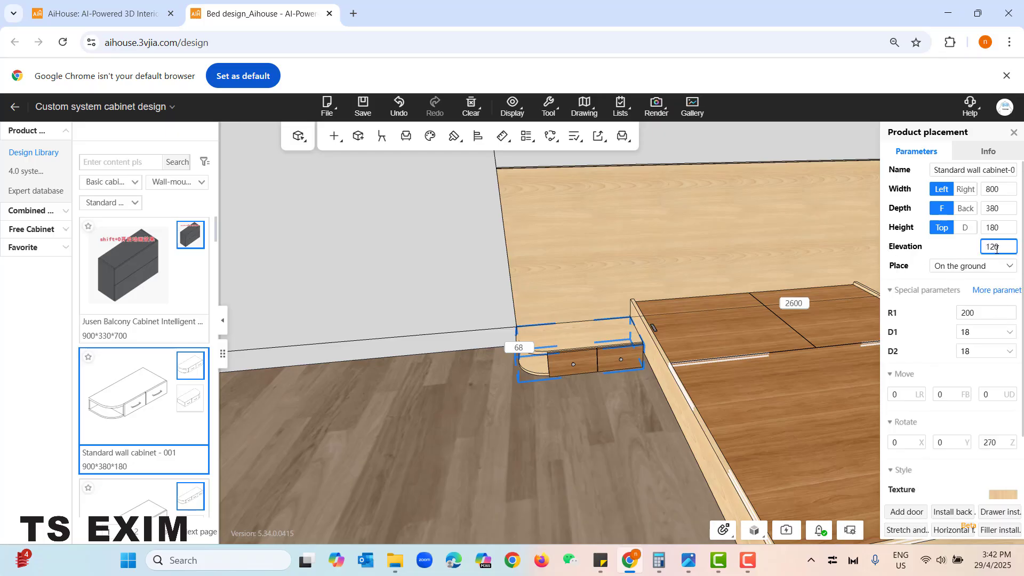
key(Return)
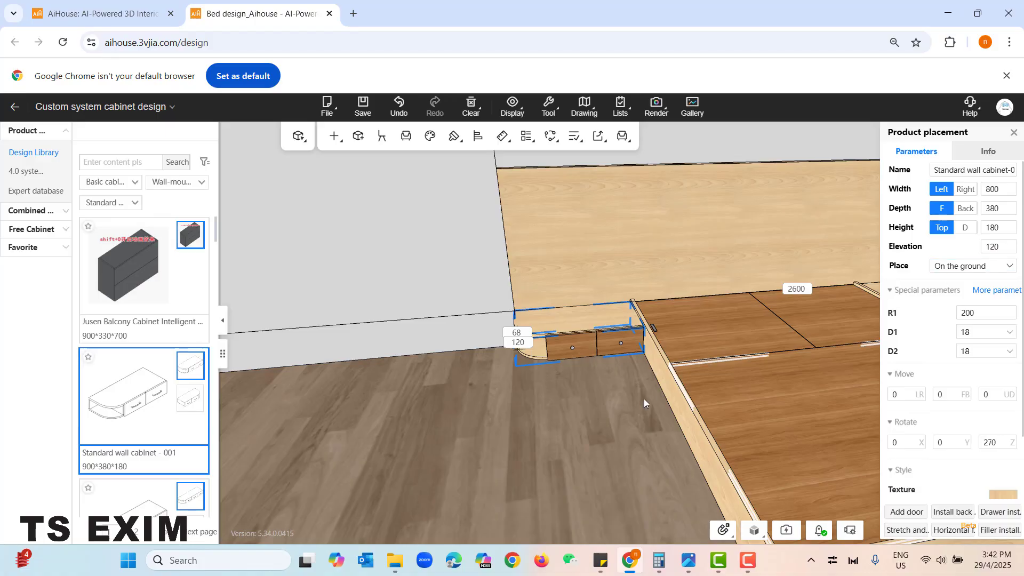
- Place the mirrored variant of Standard wall cabinet - 001 against the headboard on the bed's right side
click(643, 399)
scroll(552, 497, down, 2)
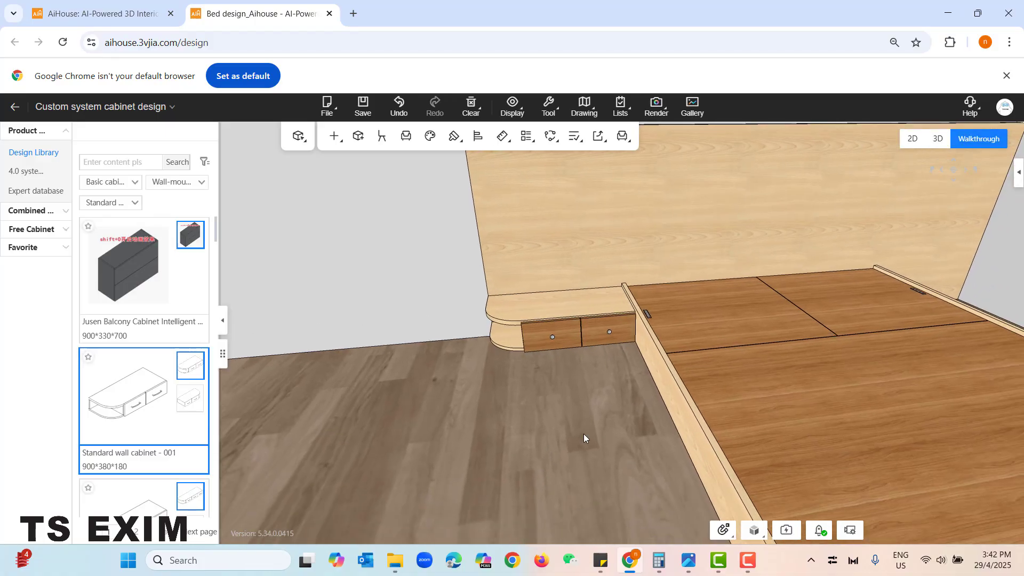
middle_drag(683, 439, 470, 426)
scroll(504, 364, down, 5)
right_drag(781, 360, 775, 315)
click(838, 292)
scroll(851, 279, up, 3)
middle_drag(851, 279, 806, 342)
scroll(806, 347, up, 3)
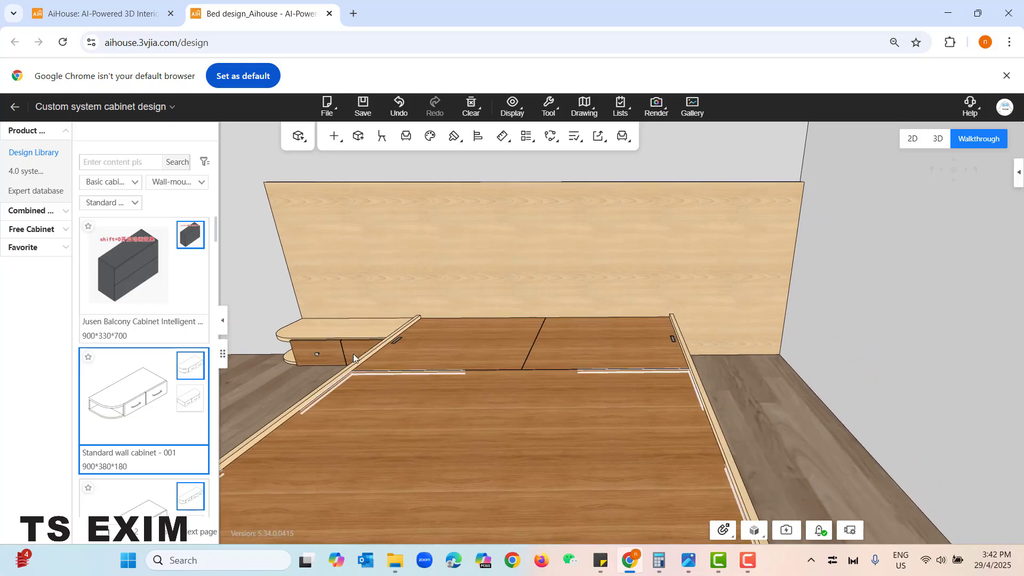
mouse_move(204, 397)
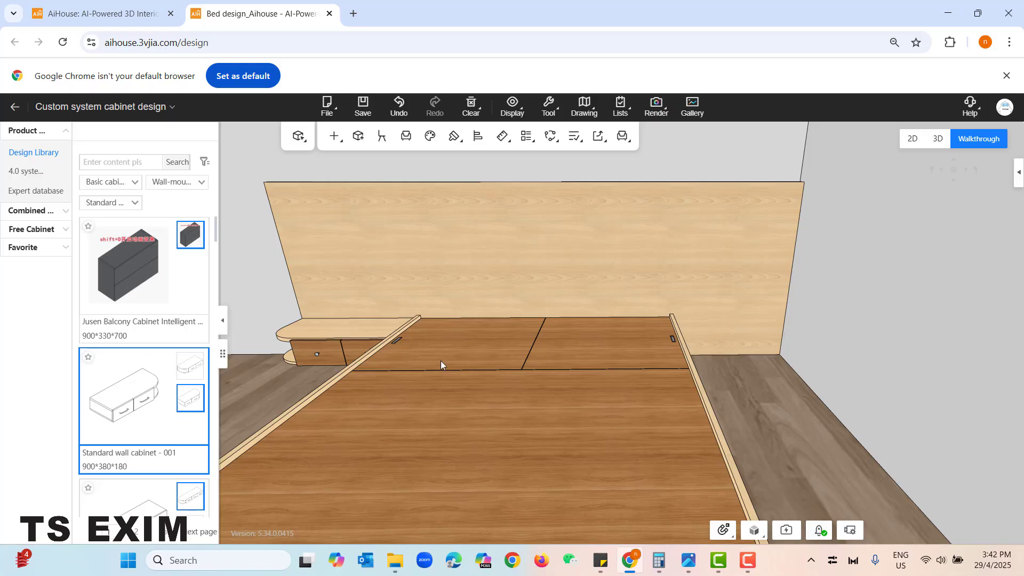
click(719, 335)
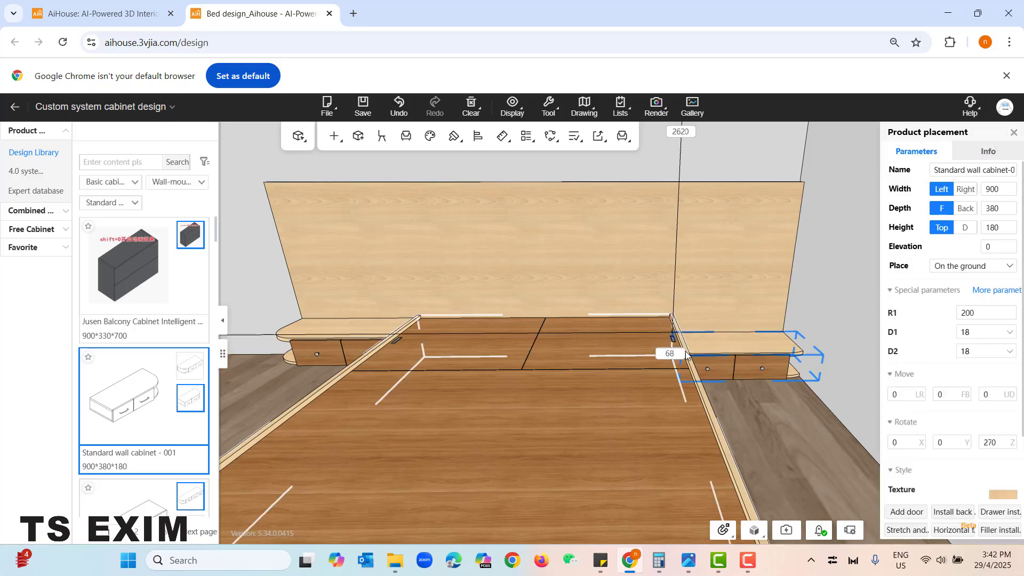
- Set the right wall cabinet's width to 800, extending on its right side, and its elevation to 120
right_drag(796, 436, 760, 479)
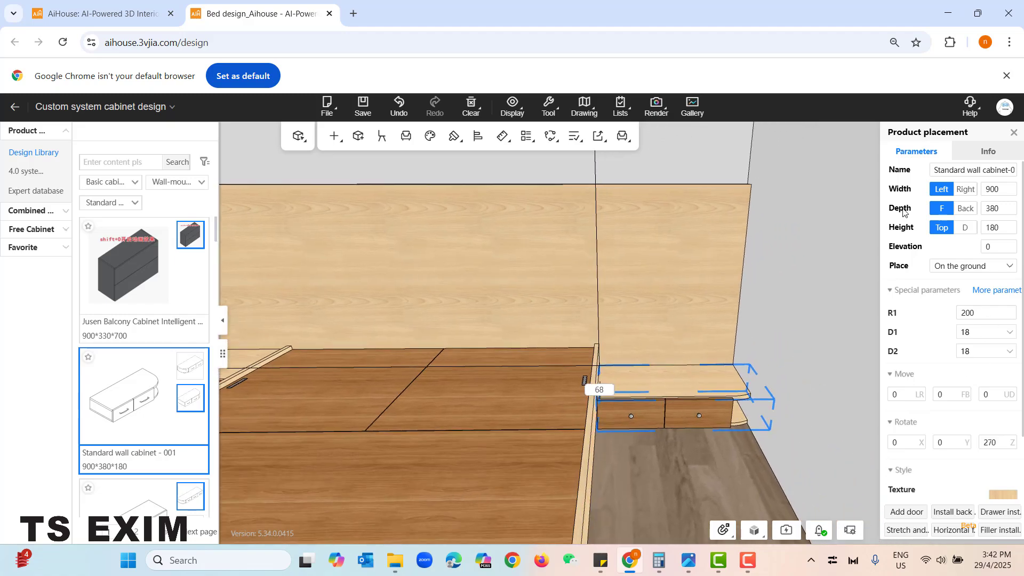
click(963, 190)
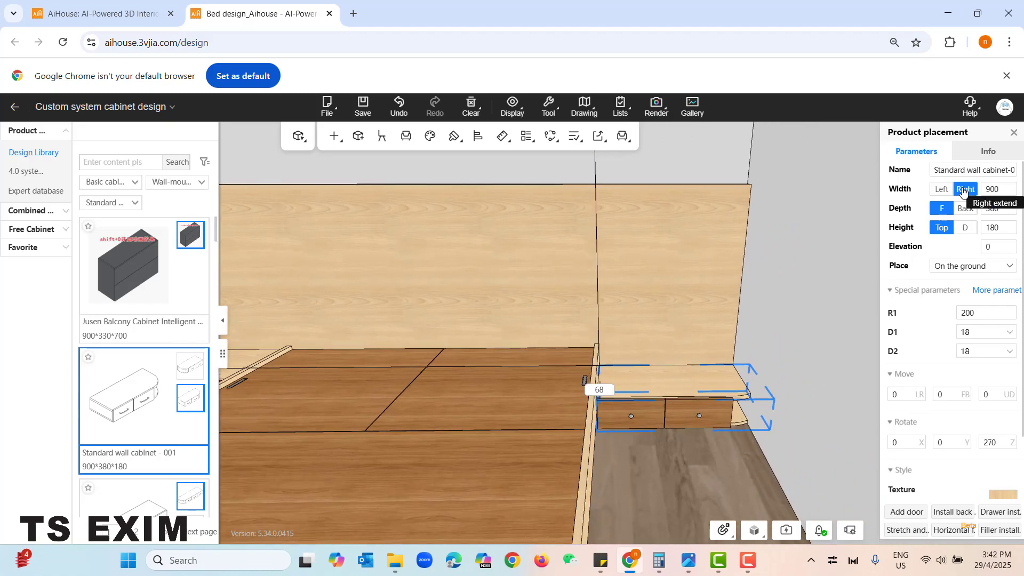
click(992, 190)
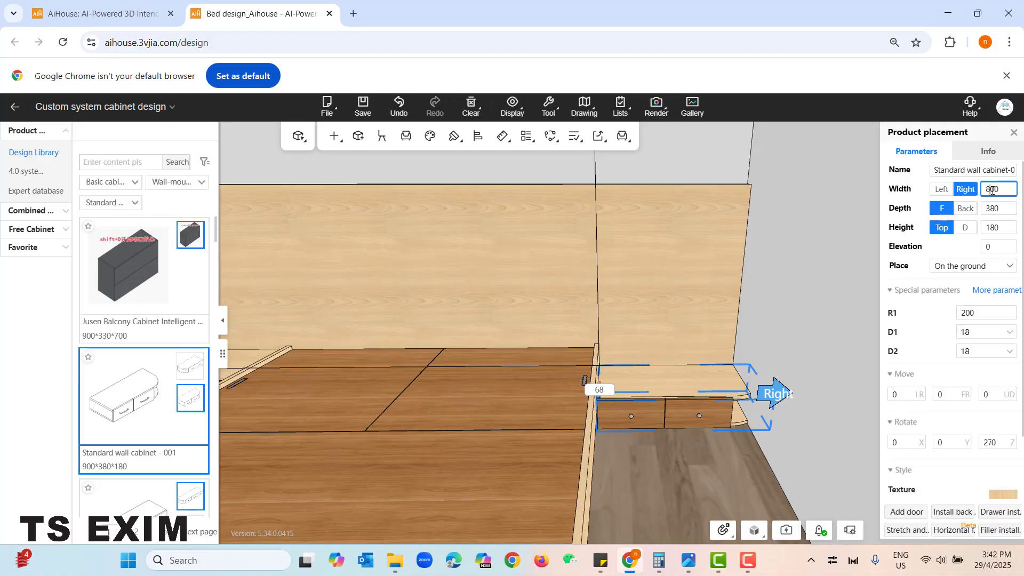
key(Return)
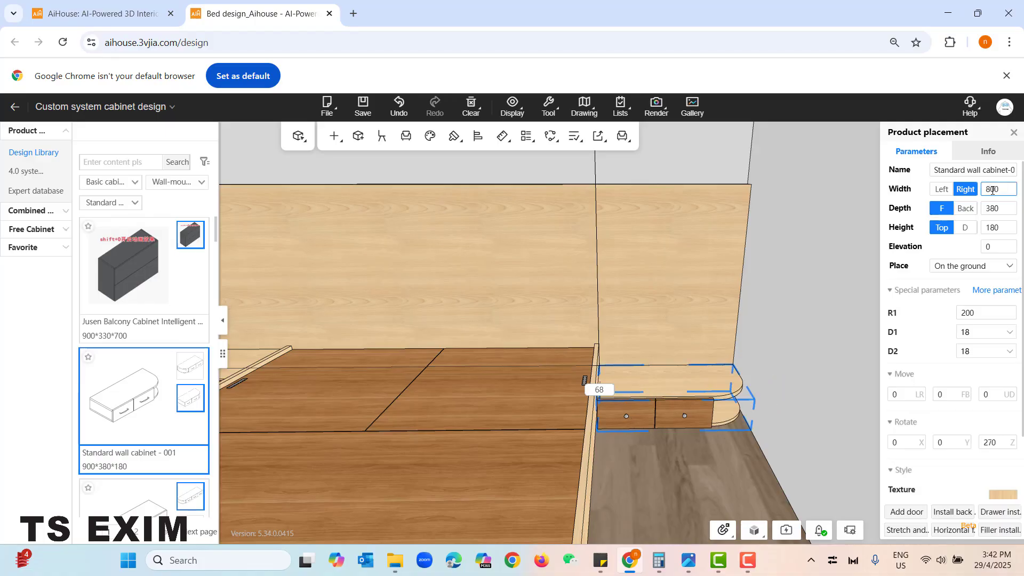
click(1002, 246)
text(120)
key(Return)
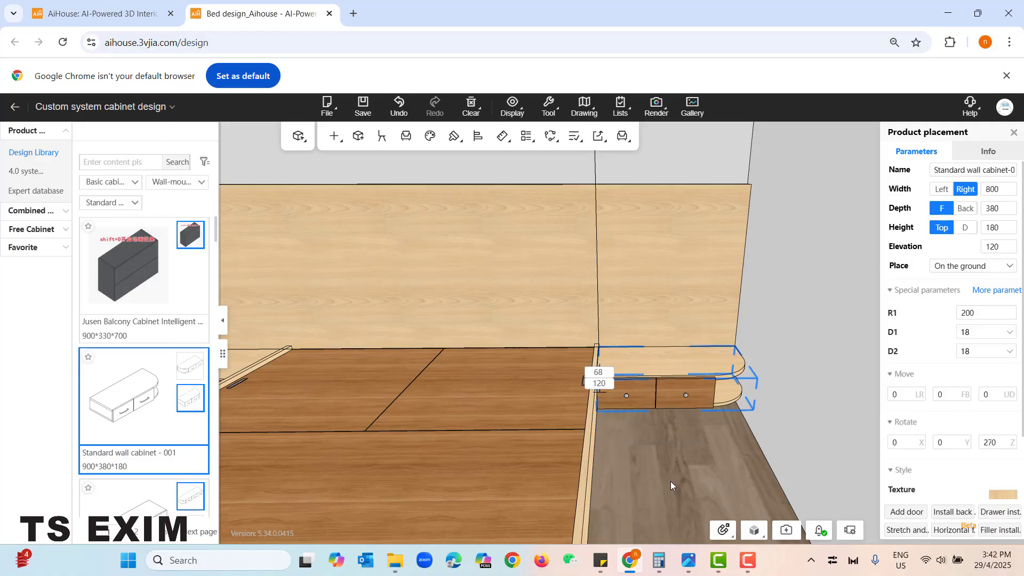
- Delete both drawers from the wall cabinet on the bed's left side
drag(670, 481, 607, 449)
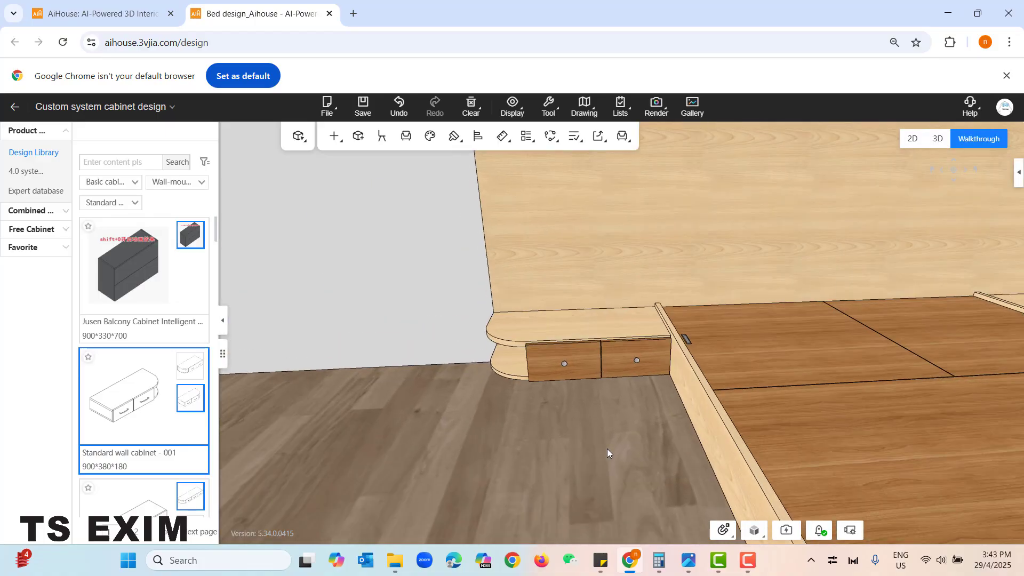
scroll(607, 449, up, 2)
click(584, 390)
key(Delete)
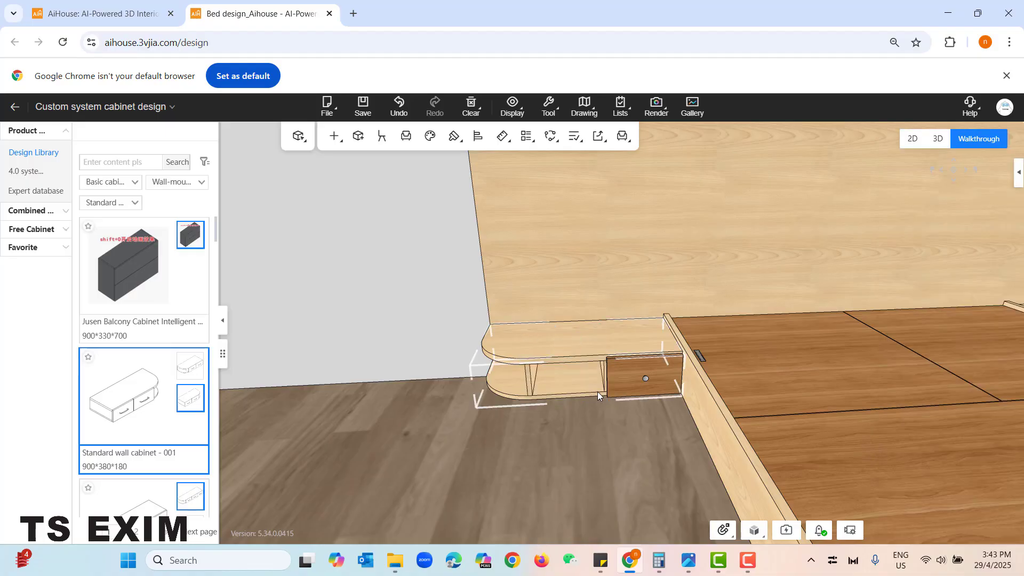
click(614, 392)
key(Delete)
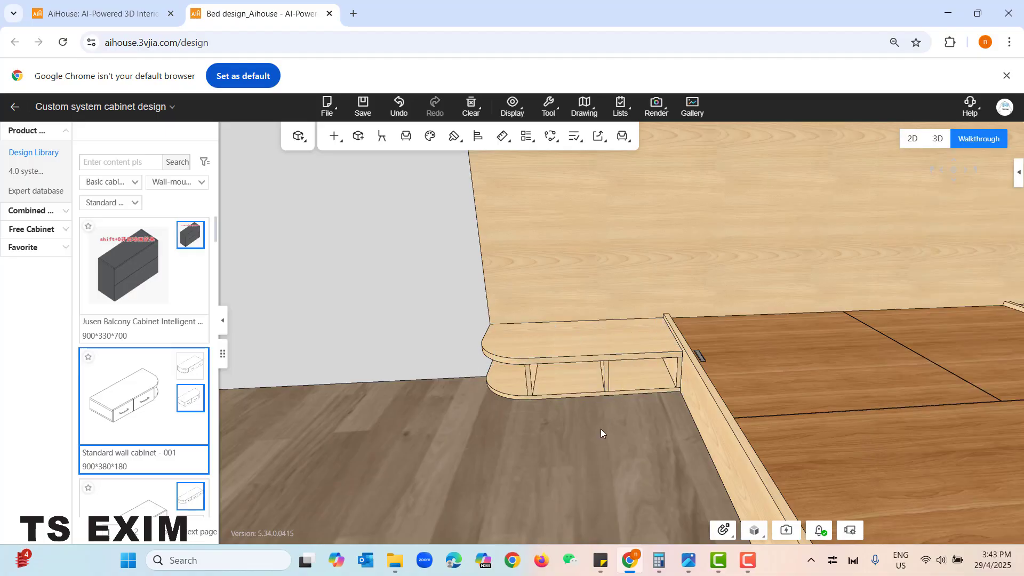
- Switch to part editing and remove the neutral board dividing the left wall cabinet's two compartments
key(w)
key(a)
key(e)
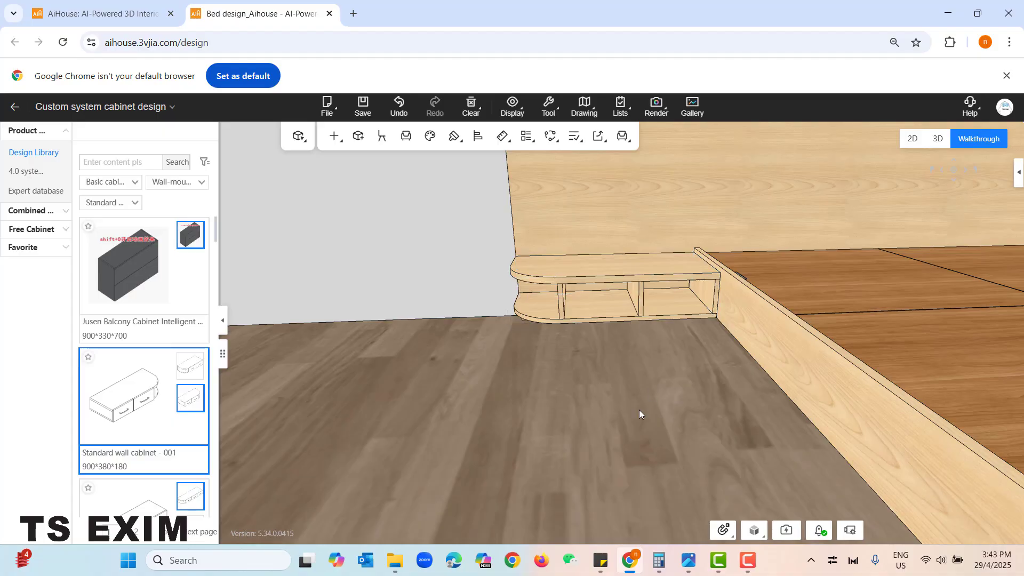
key(2)
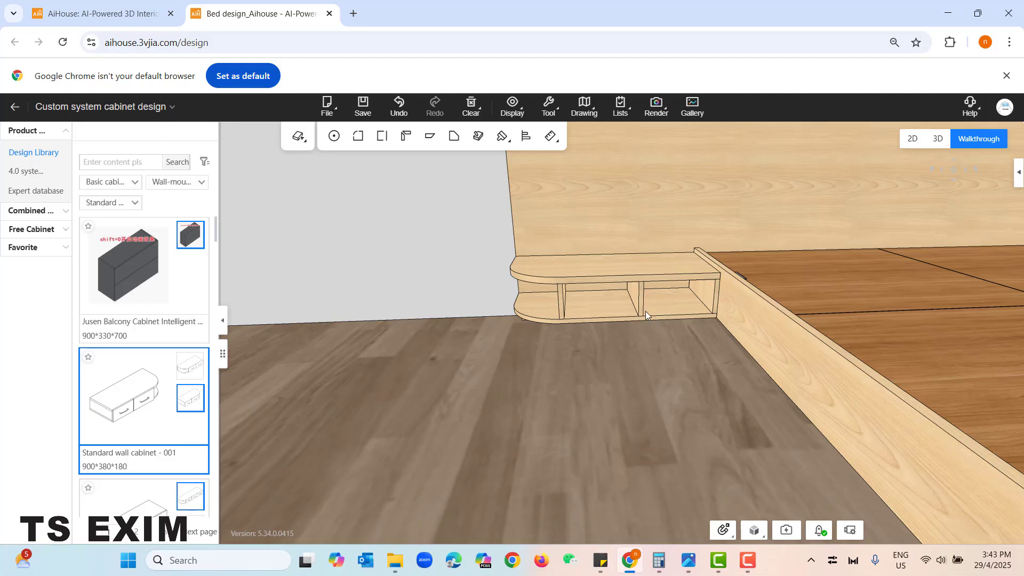
click(637, 300)
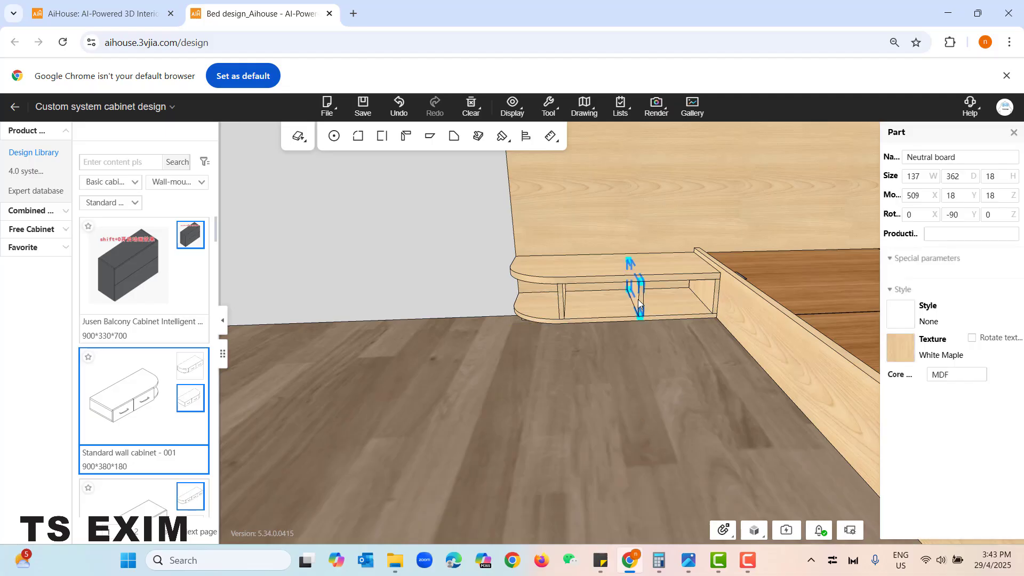
click(642, 363)
- Delete both drawers and the middle divider board from the wall cabinet on the bed's right side
drag(642, 362, 483, 408)
click(470, 372)
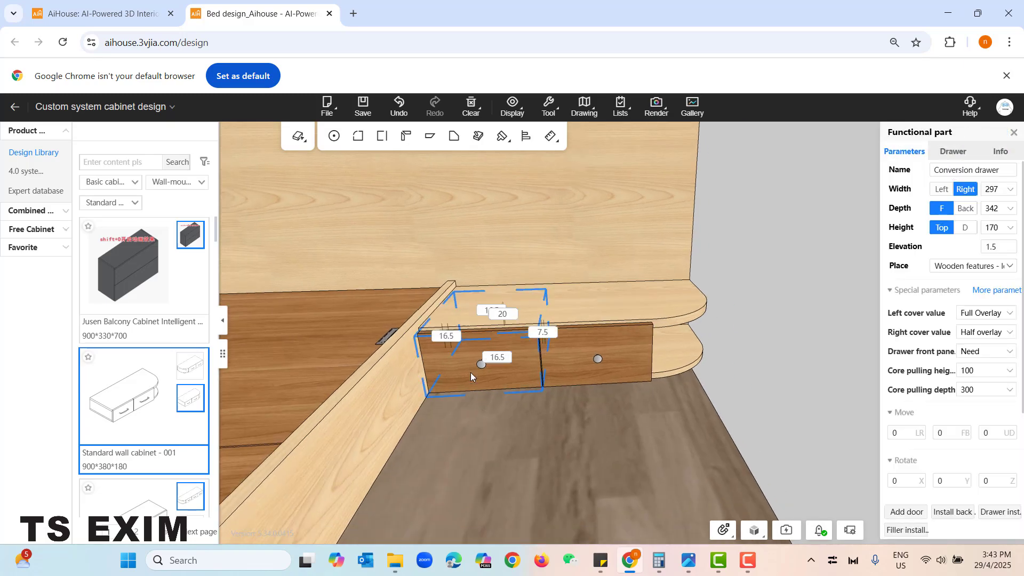
key(Delete)
click(549, 360)
key(Delete)
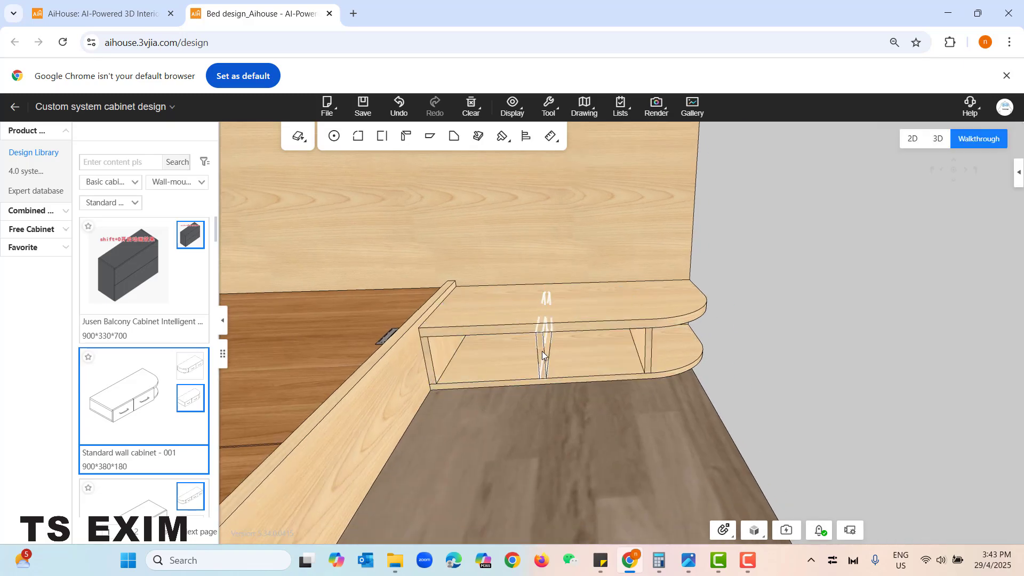
click(542, 351)
key(Delete)
- Return to cabinet editing and install a single full-overlay drawer in the left wall cabinet's open compartment
drag(533, 443, 674, 403)
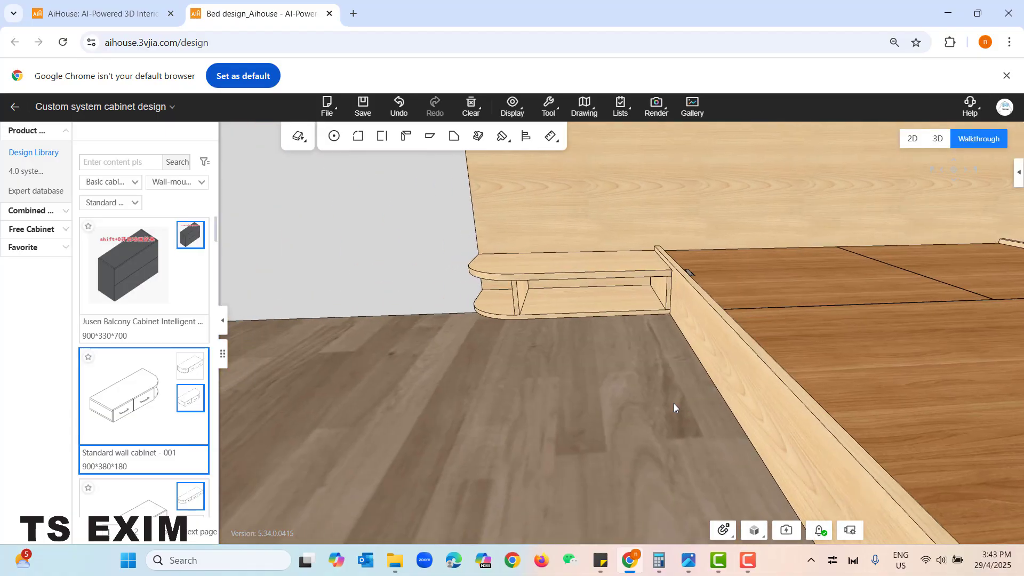
key(1)
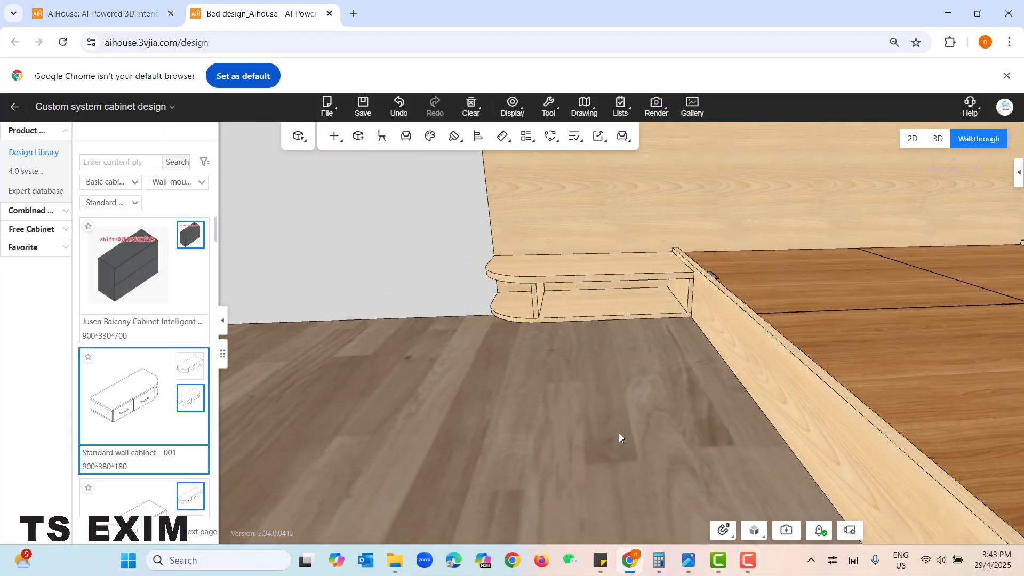
click(336, 136)
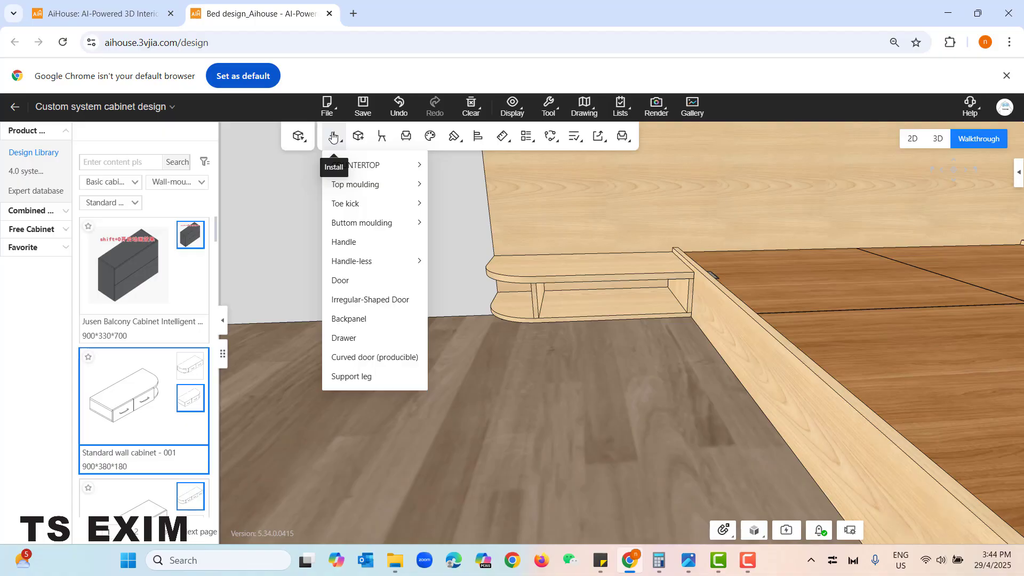
click(362, 338)
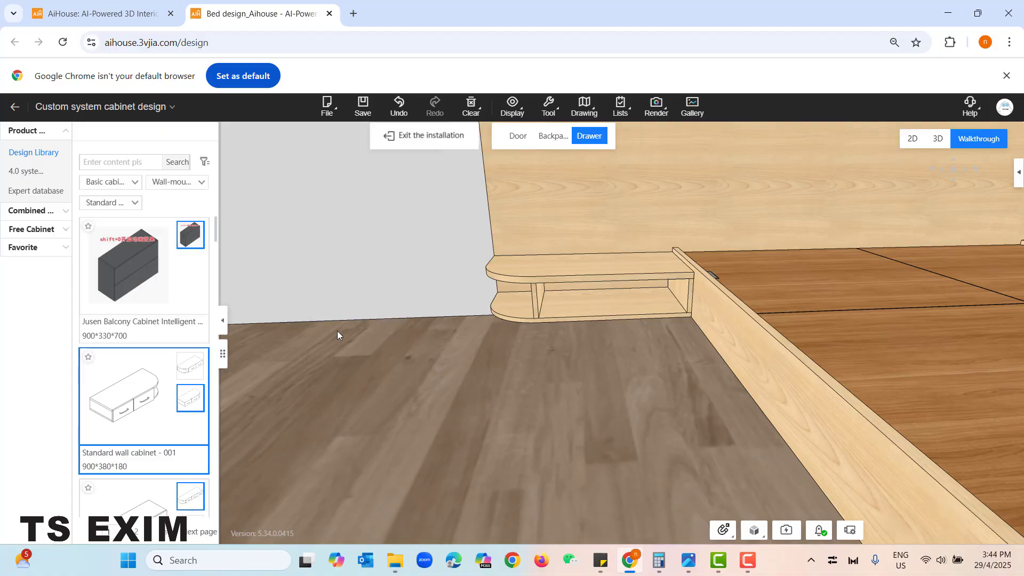
click(600, 297)
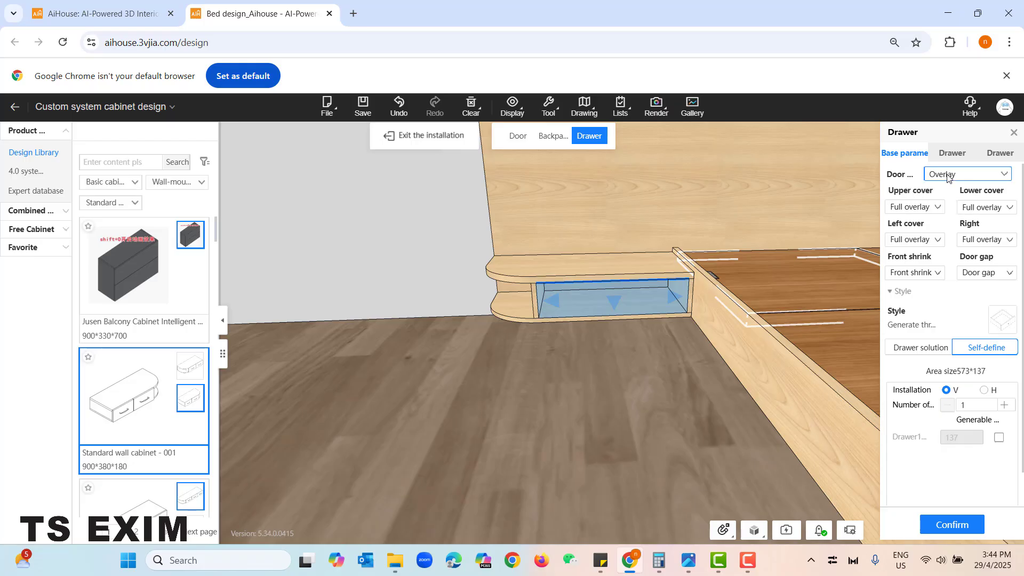
click(967, 177)
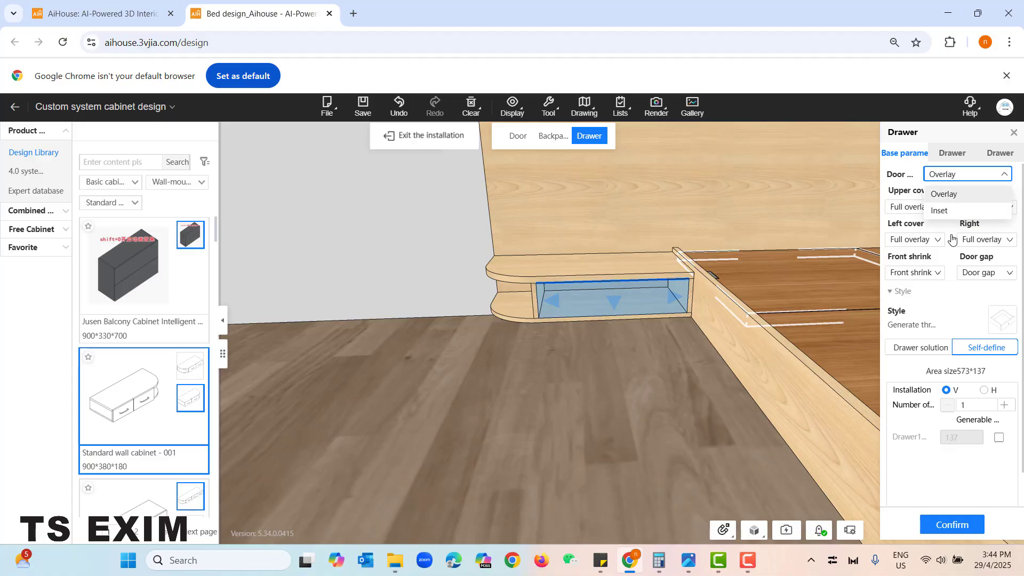
click(953, 524)
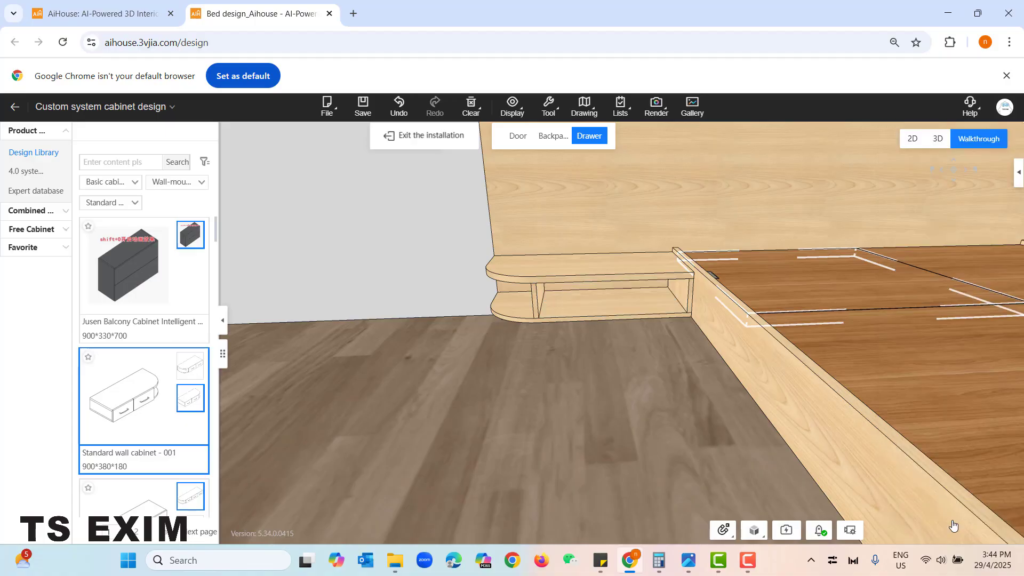
- Install a single inset drawer in the right wall cabinet's open compartment, compare it with the left one, and exit drawer installation
key(d)
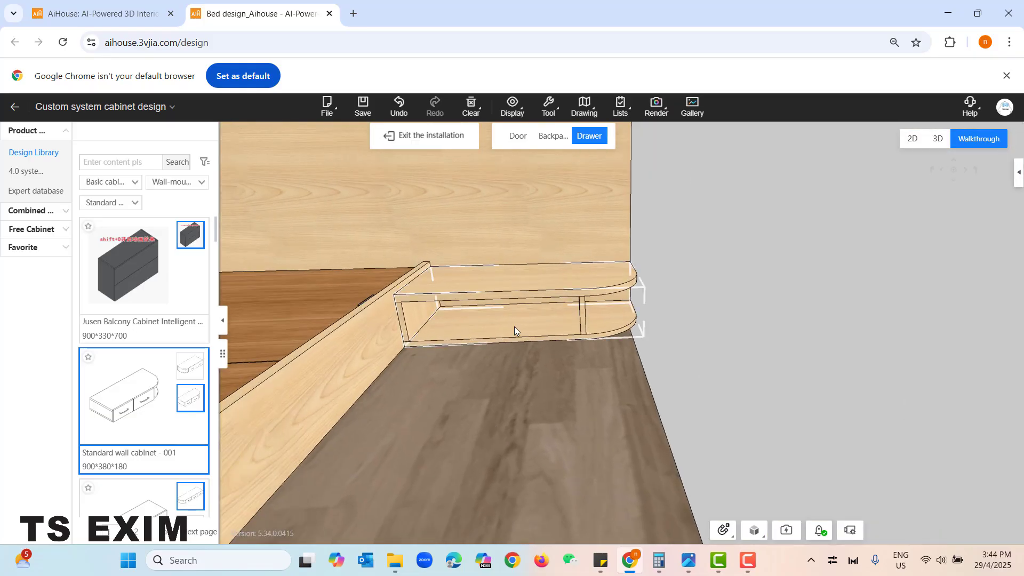
click(514, 326)
click(529, 299)
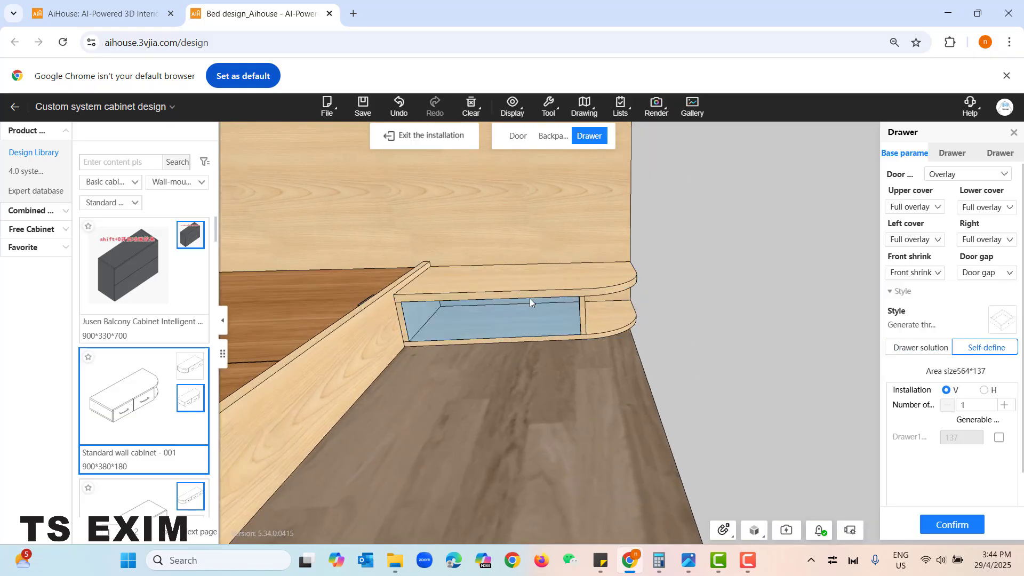
click(1008, 174)
click(949, 216)
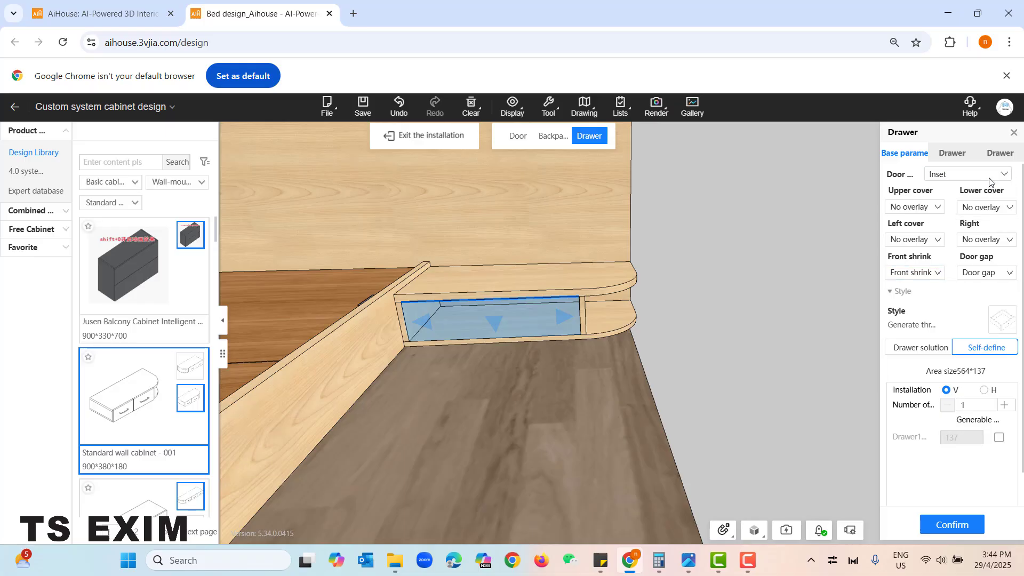
click(952, 525)
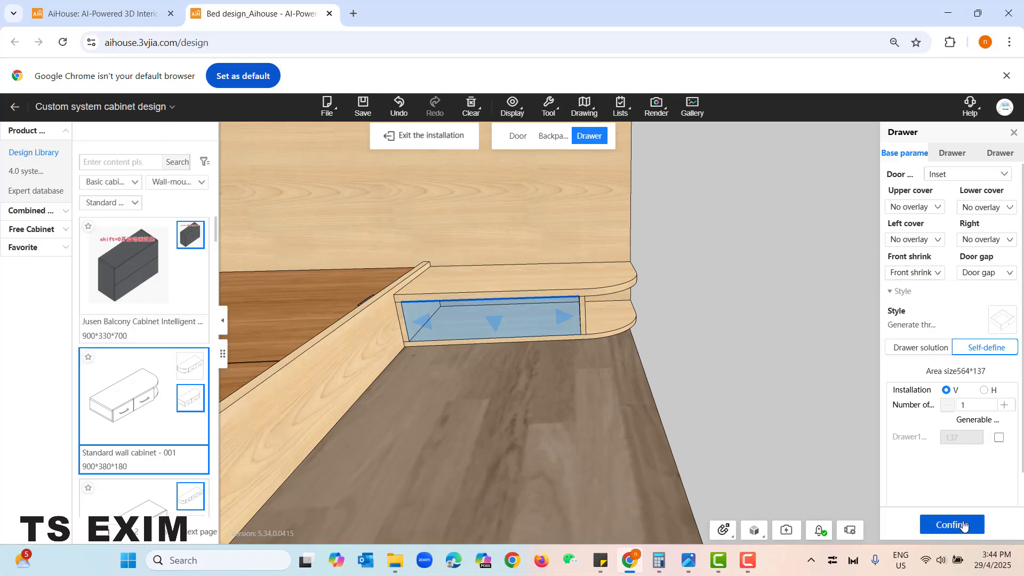
key(s)
key(a)
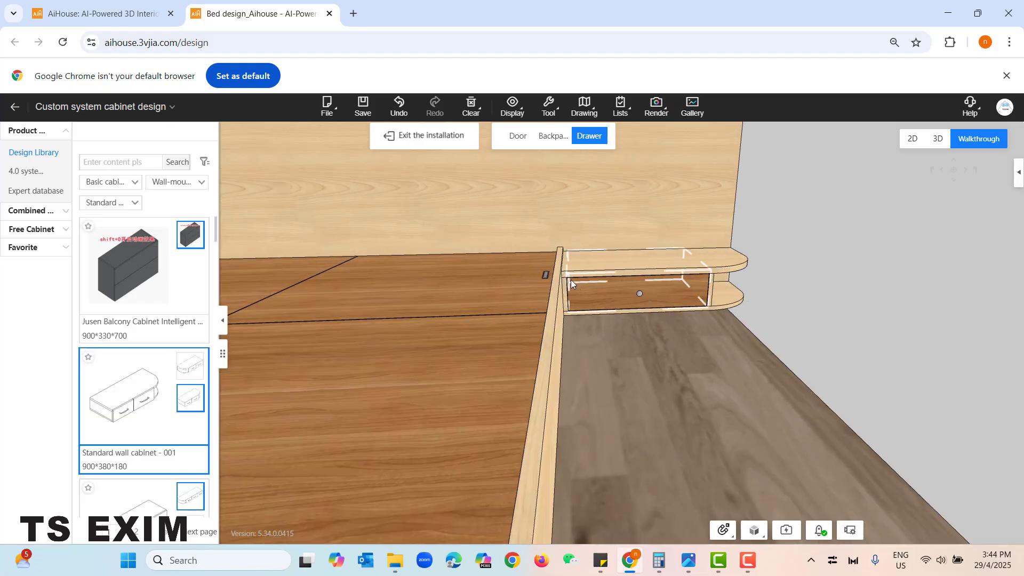
key(a)
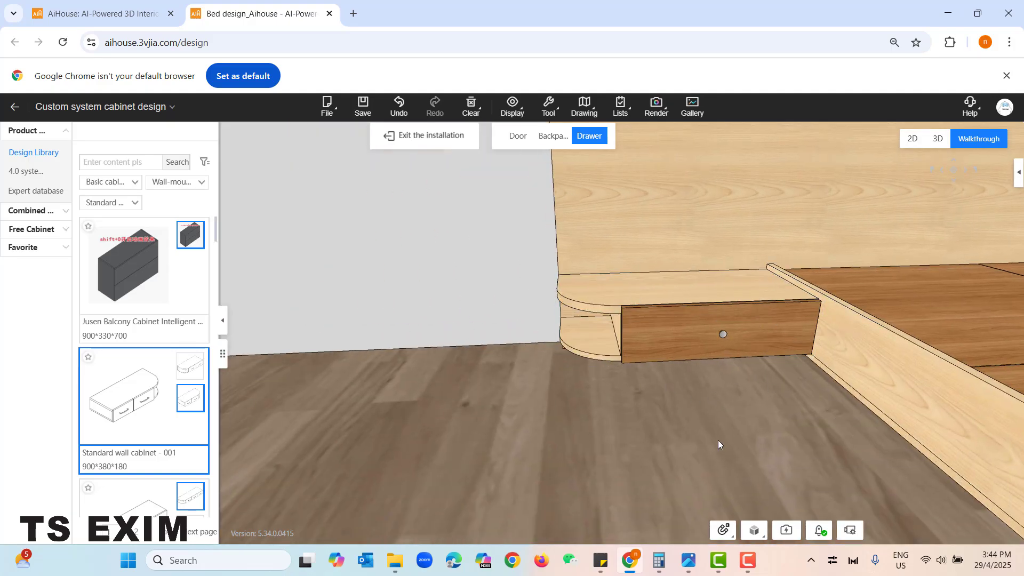
key(d)
key(s)
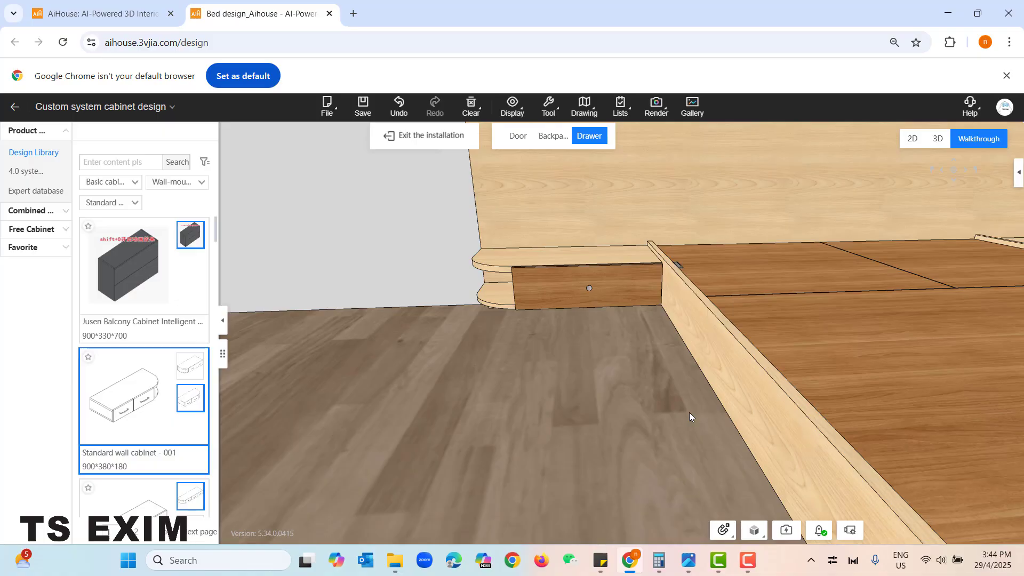
click(425, 140)
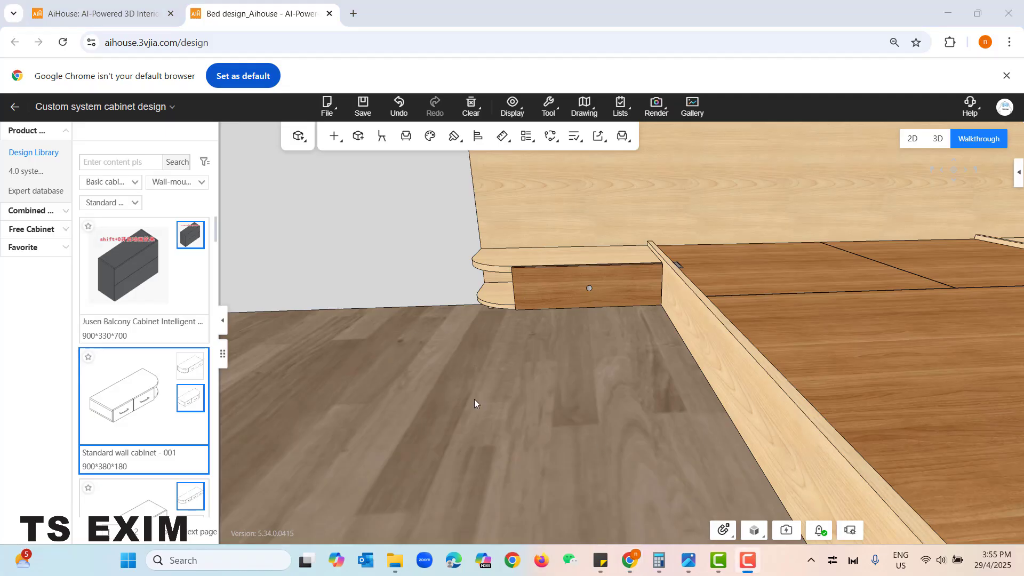
- Install a left-opening, full-overlay curved door on the open rounded end of the left wall cabinet and exit the installation
drag(475, 400, 503, 430)
click(335, 136)
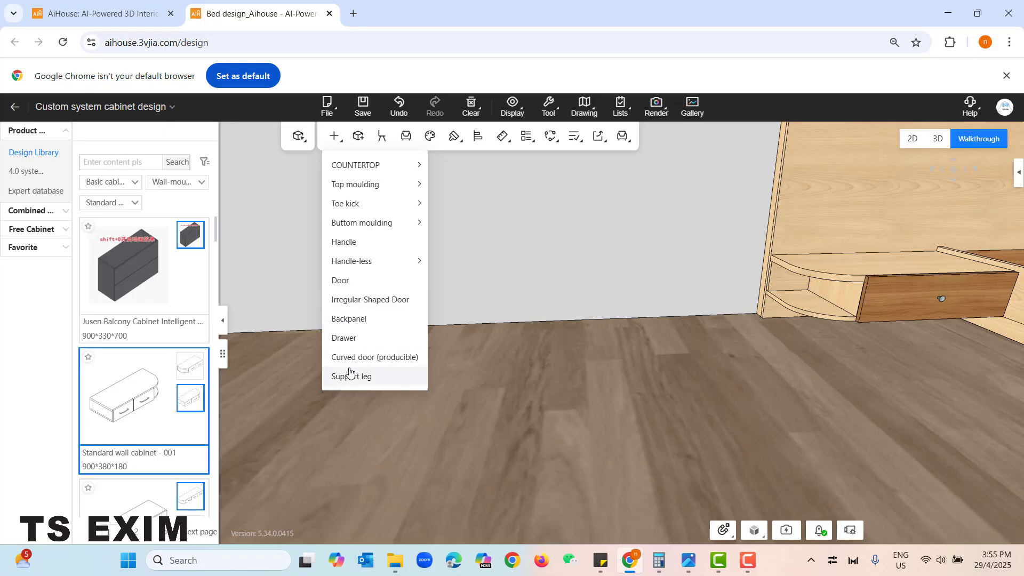
click(369, 358)
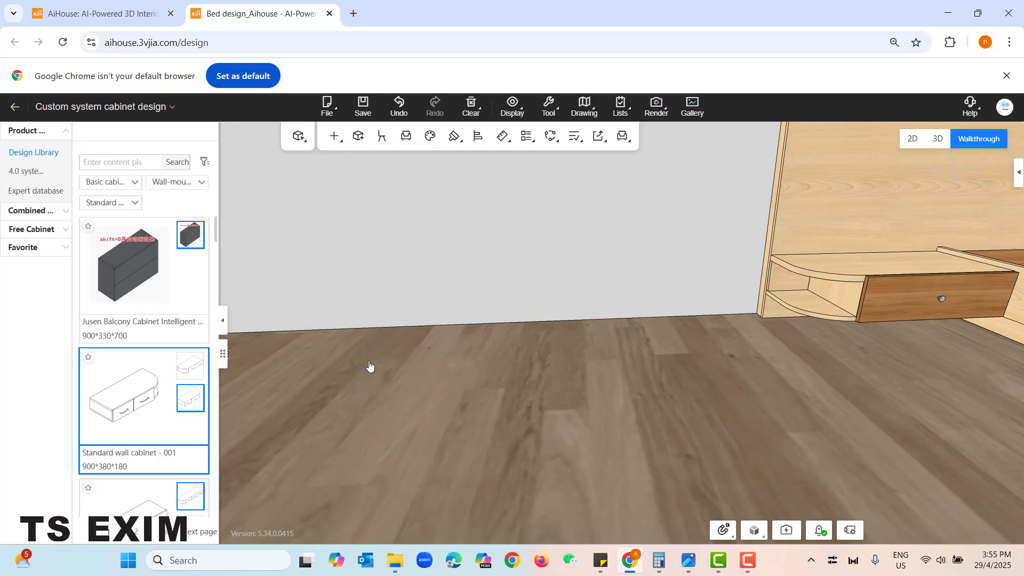
right_drag(631, 405, 633, 404)
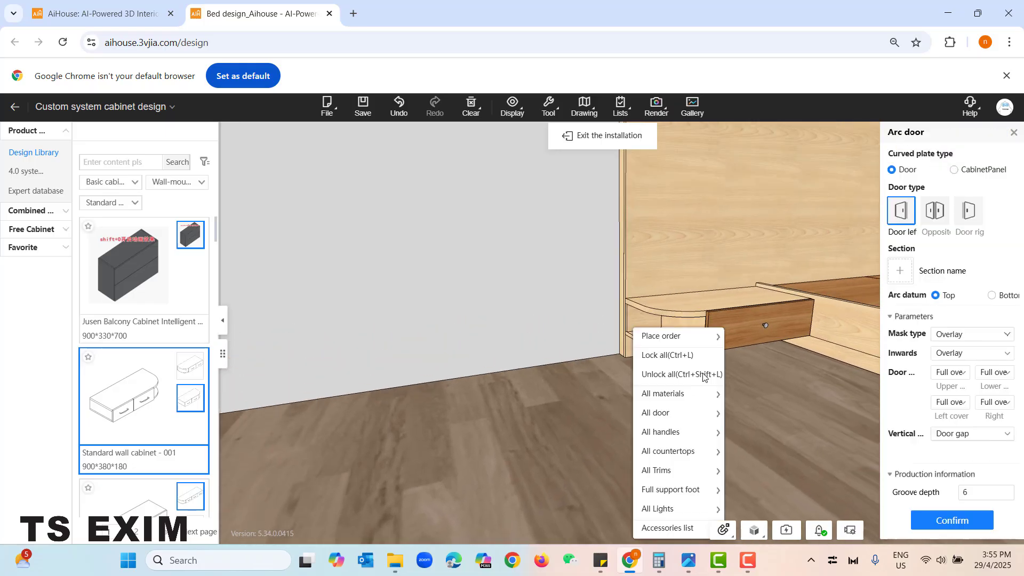
click(667, 324)
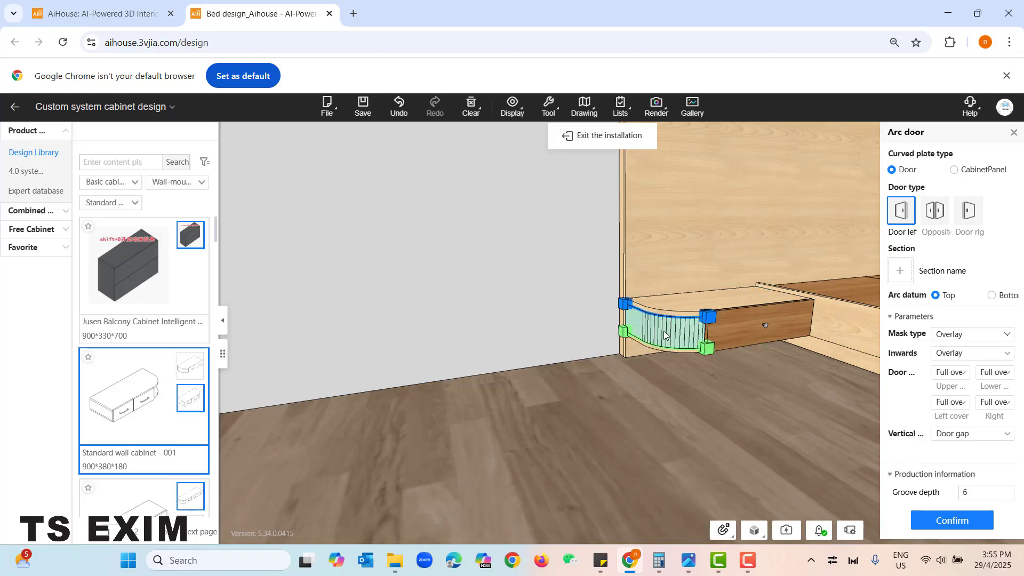
click(945, 522)
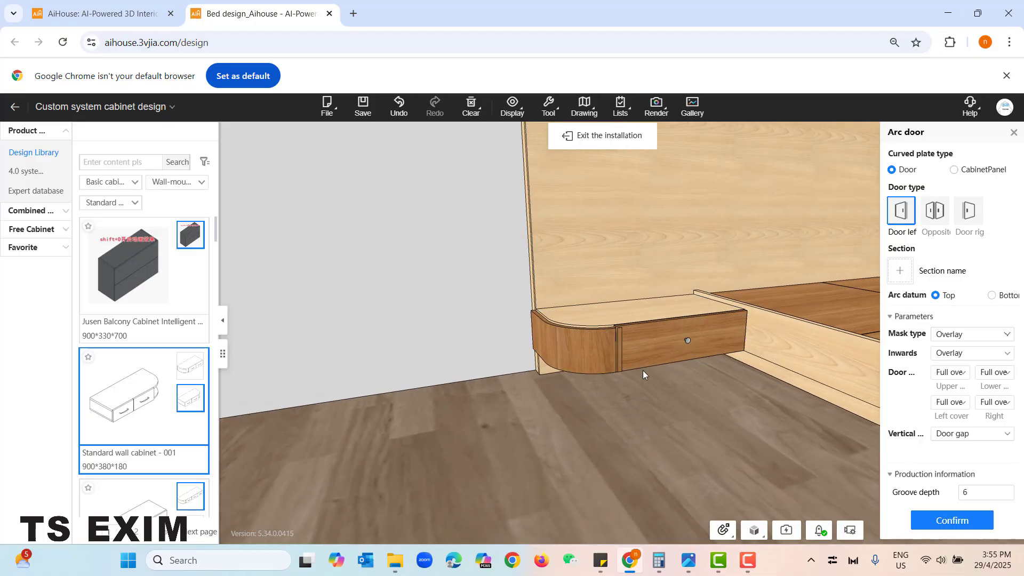
click(610, 136)
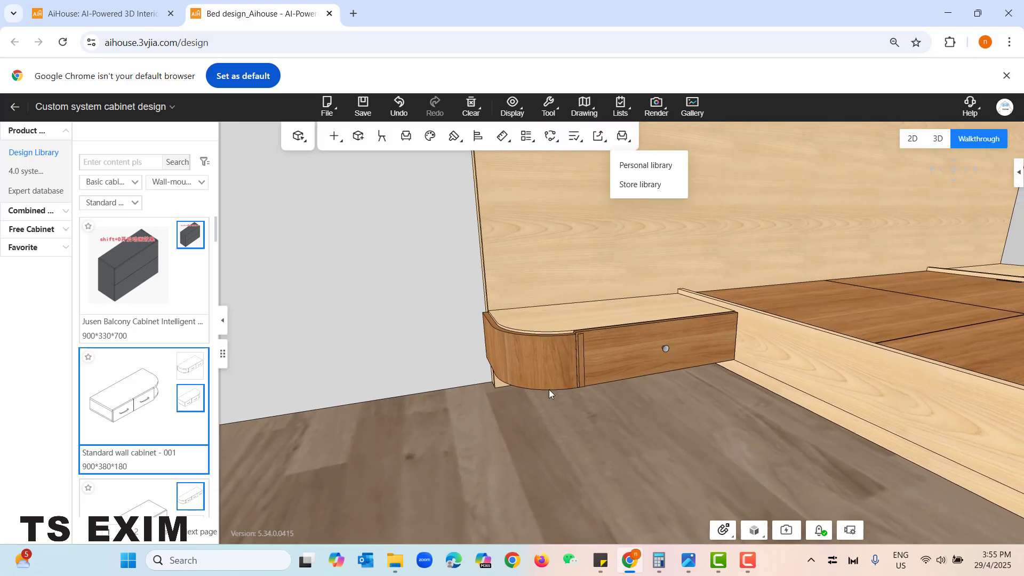
- Try Half overlay for the right cover of the left cabinet's curved door, and settle on Inset
click(563, 351)
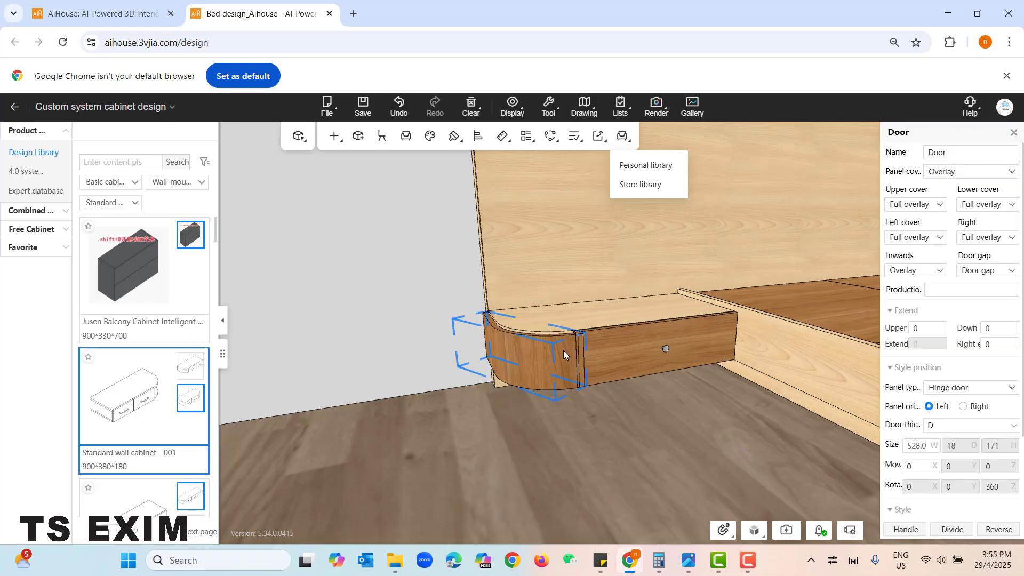
click(619, 347)
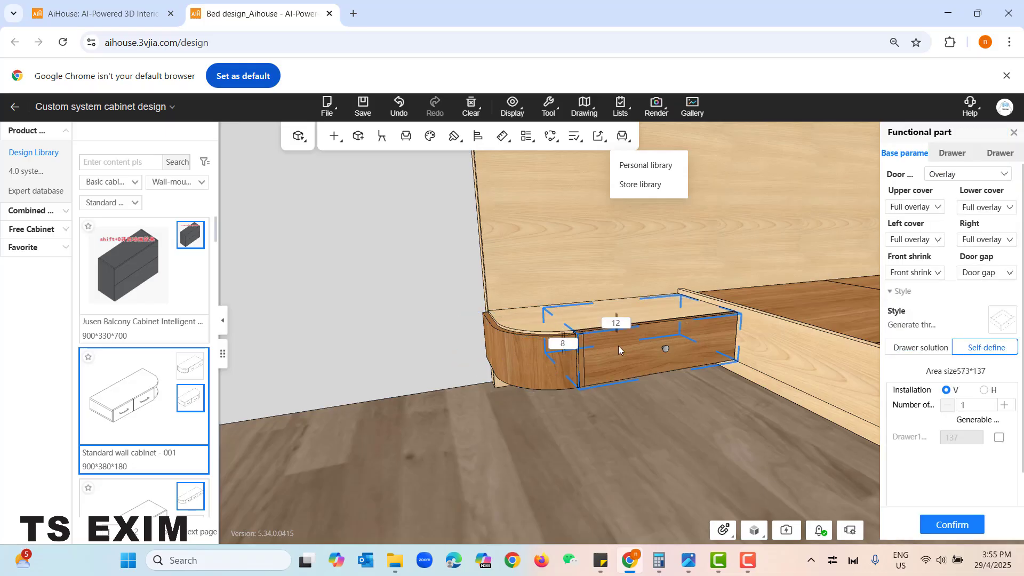
click(523, 363)
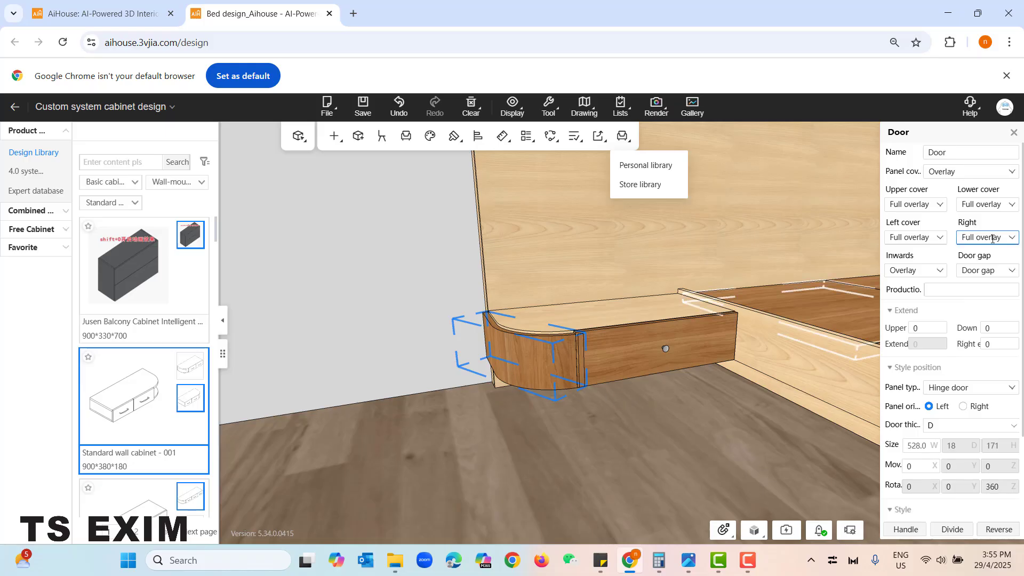
click(1011, 236)
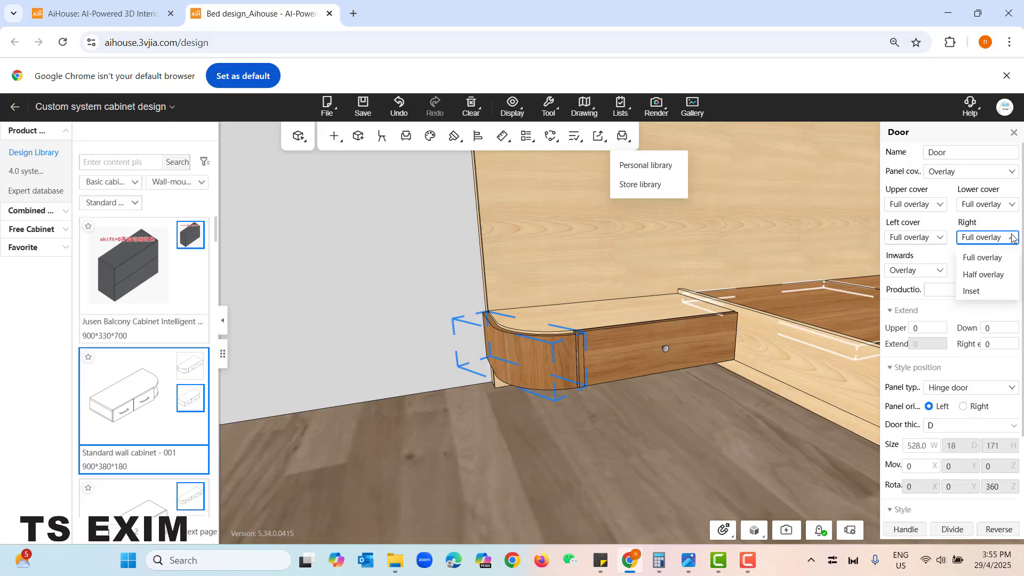
click(981, 275)
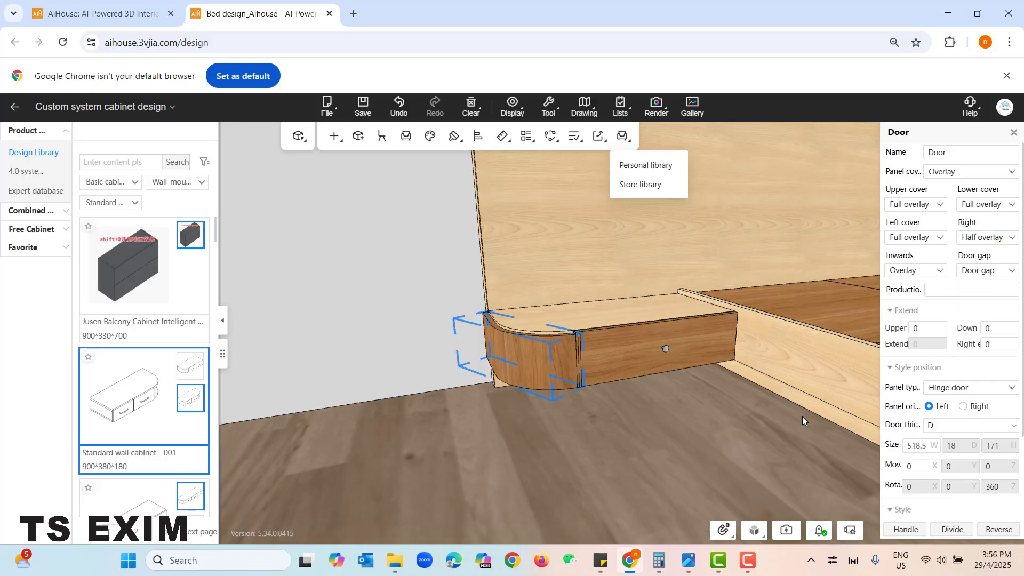
click(1011, 236)
click(996, 293)
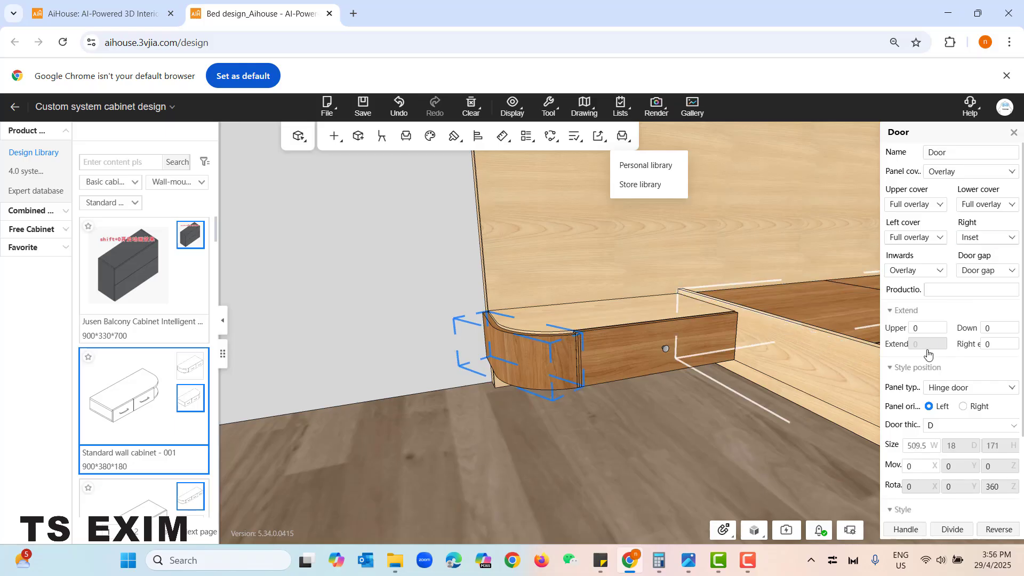
click(693, 440)
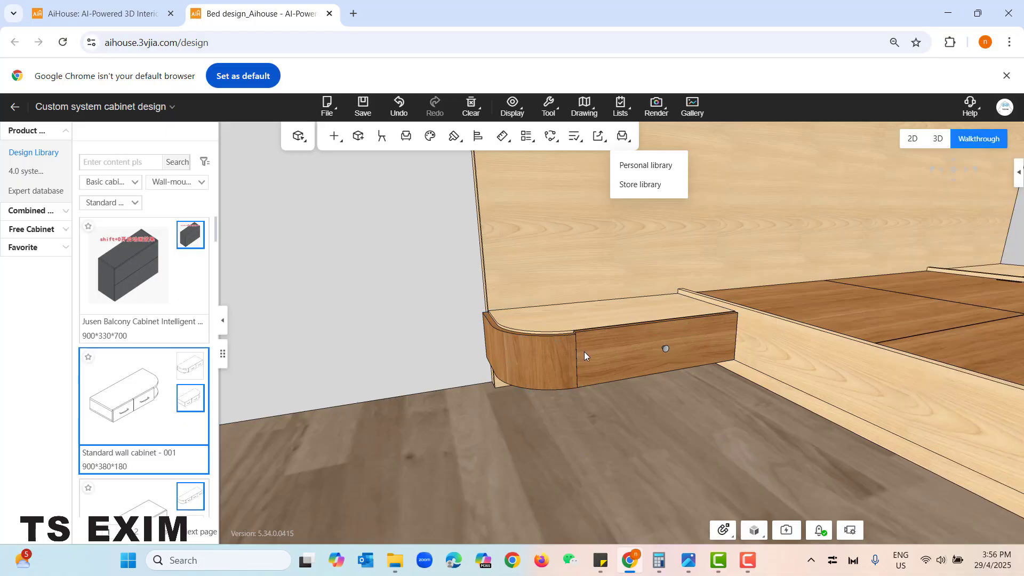
- Set the left cover of the left wall cabinet's drawer to Half overlay and apply it
scroll(593, 441, up, 2)
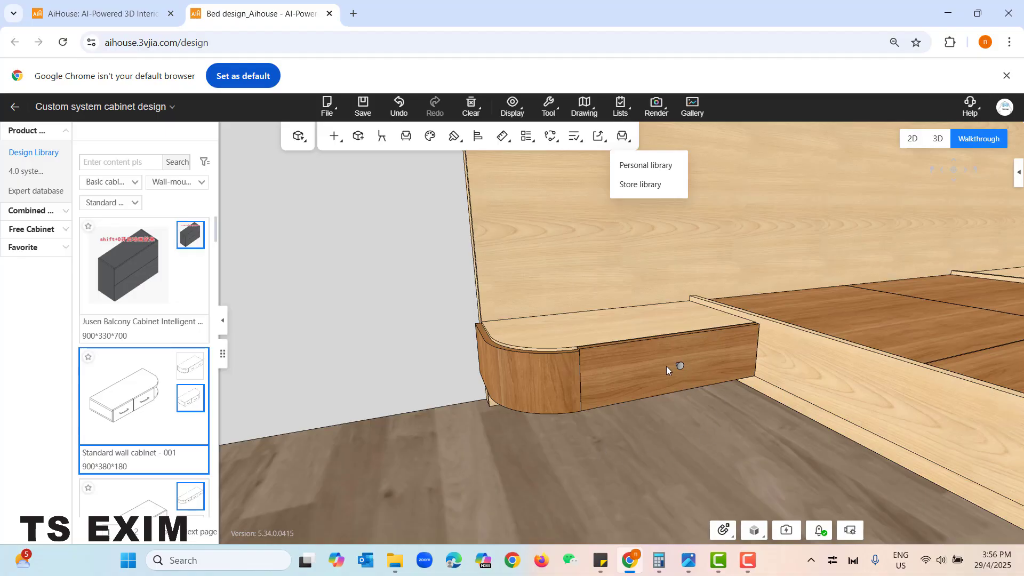
click(647, 366)
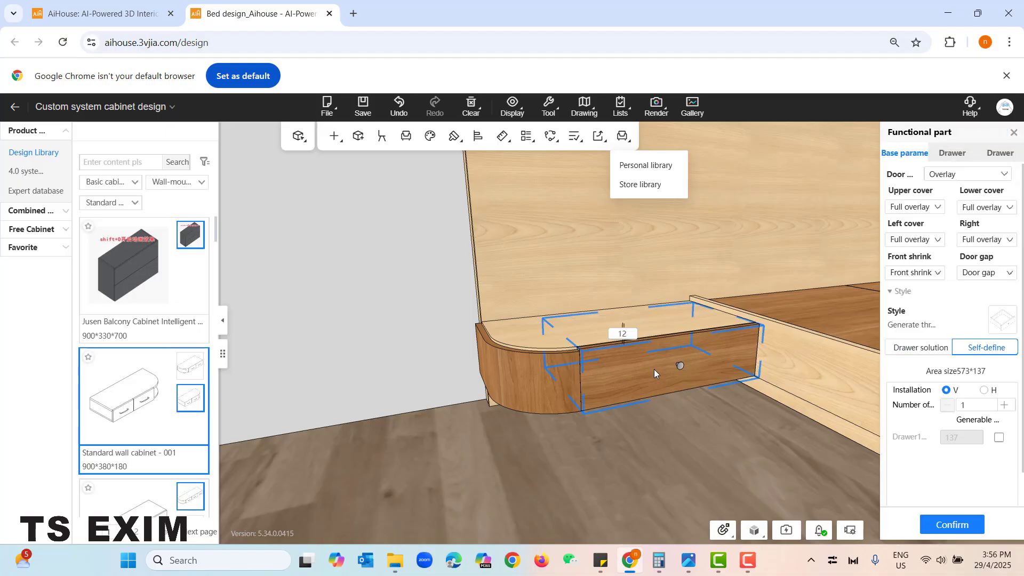
click(928, 239)
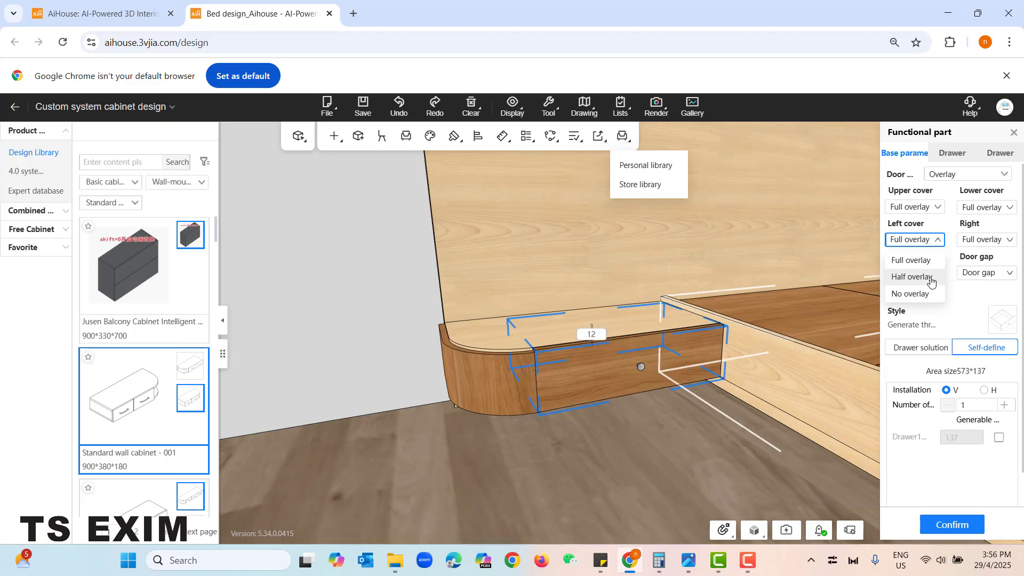
click(933, 277)
click(952, 524)
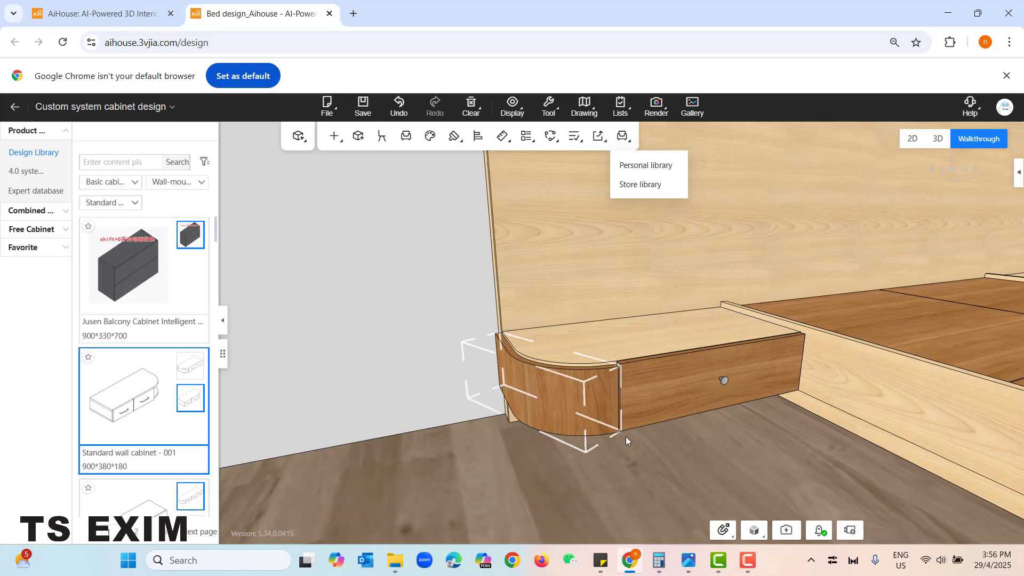
mouse_move(633, 477)
mouse_down()
mouse_move(651, 471)
mouse_move(634, 479)
mouse_up()
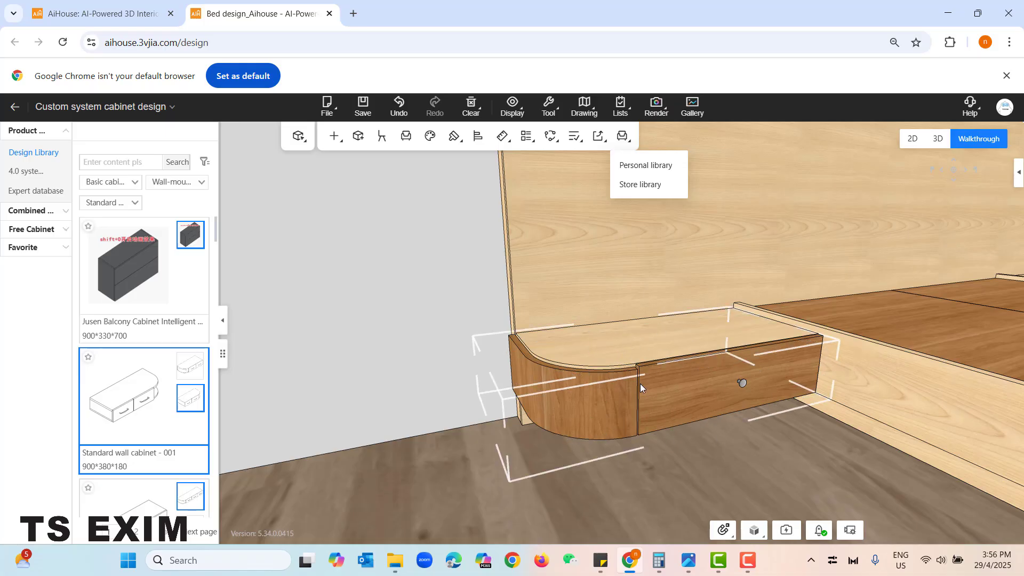
- Try an upper extension of 10 on the left cabinet's curved door and settle on 8
click(576, 394)
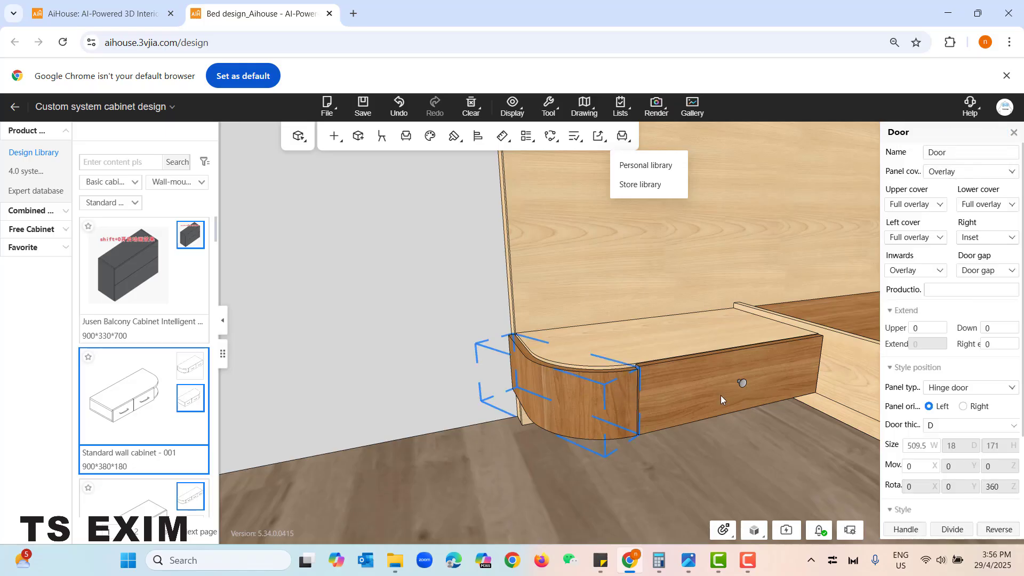
click(913, 326)
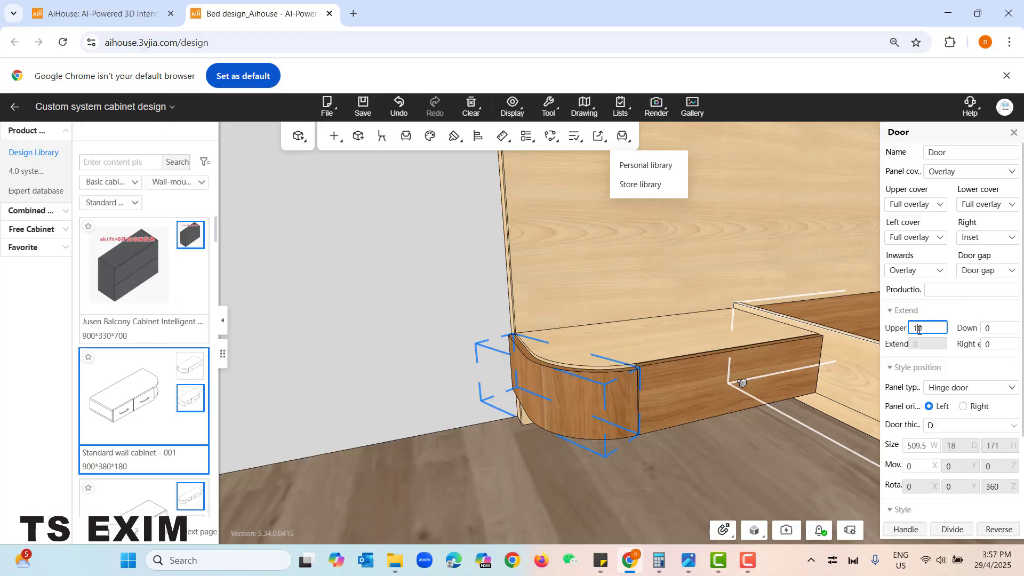
key(Return)
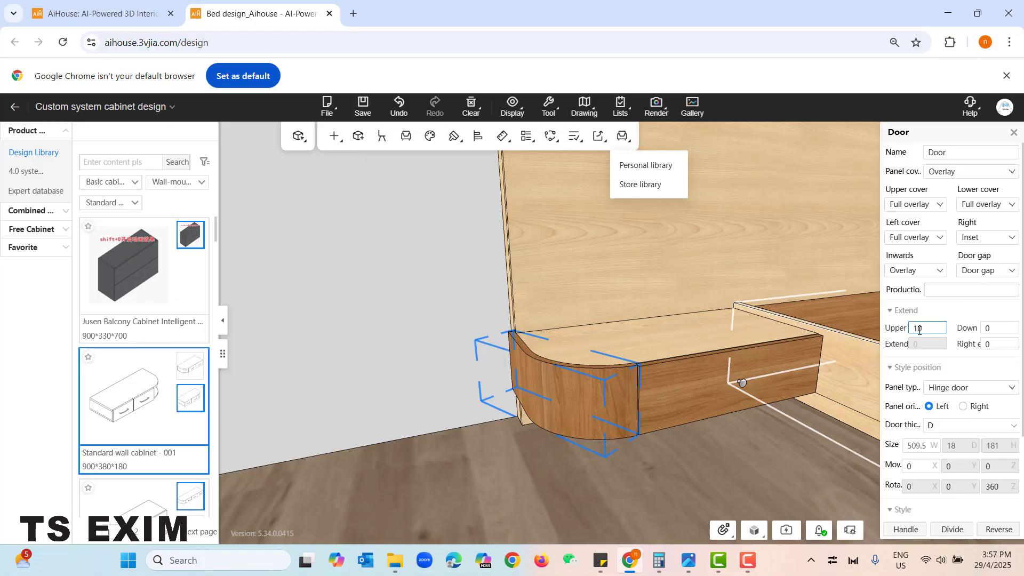
drag(921, 329, 908, 336)
text(8)
key(Return)
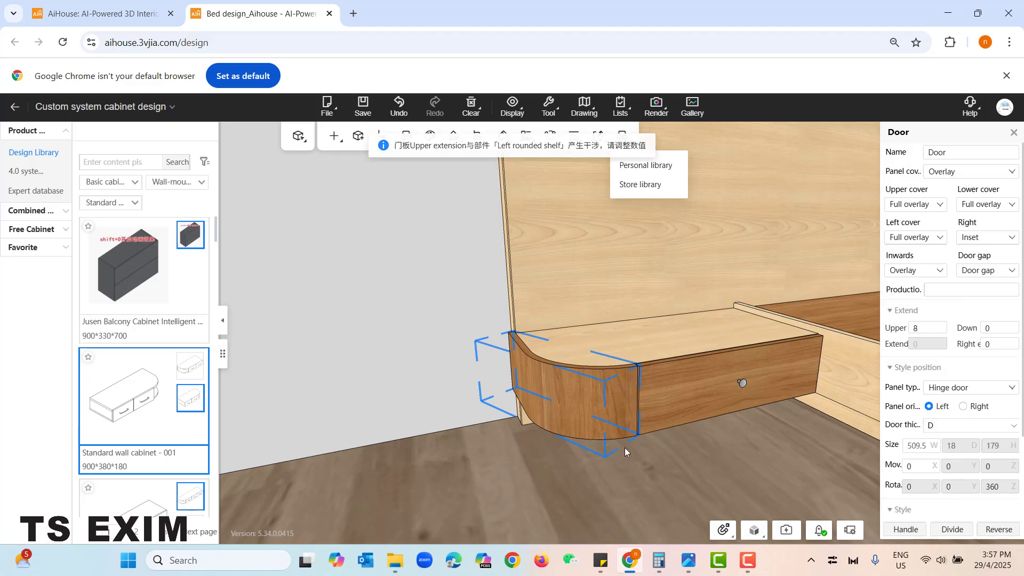
click(625, 448)
drag(676, 473, 554, 453)
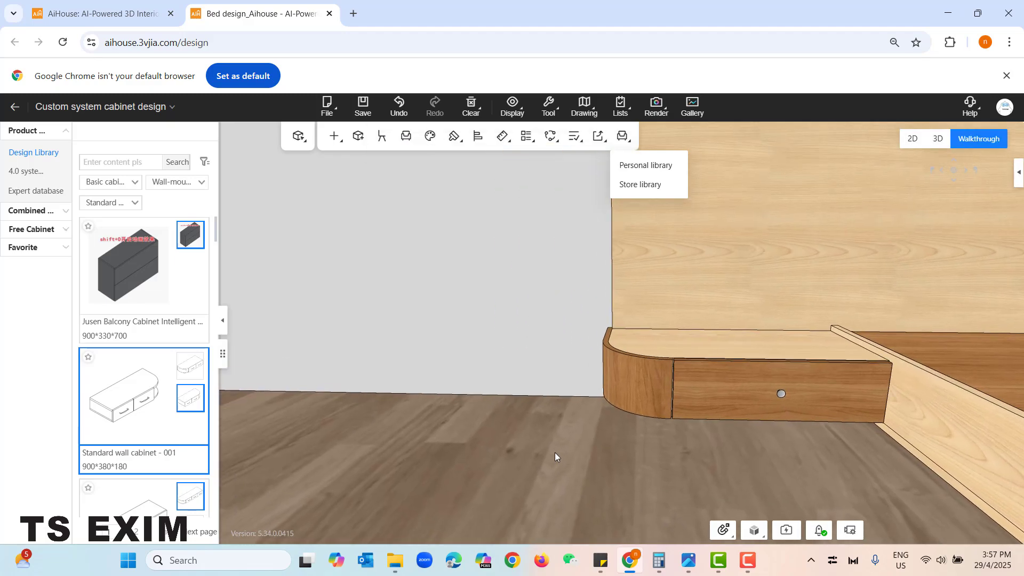
right_drag(676, 459, 667, 387)
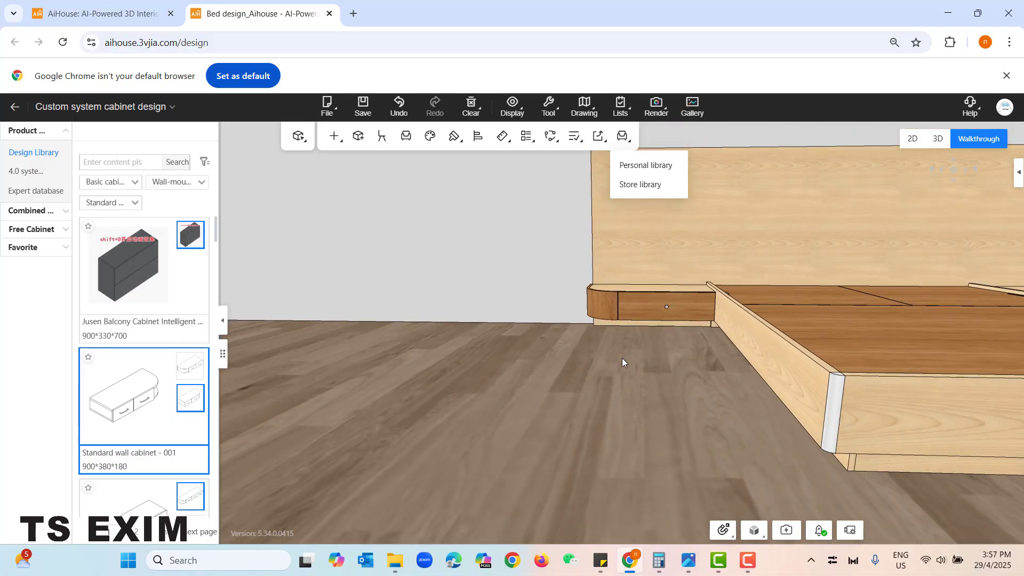
key(d)
key(w)
key(s)
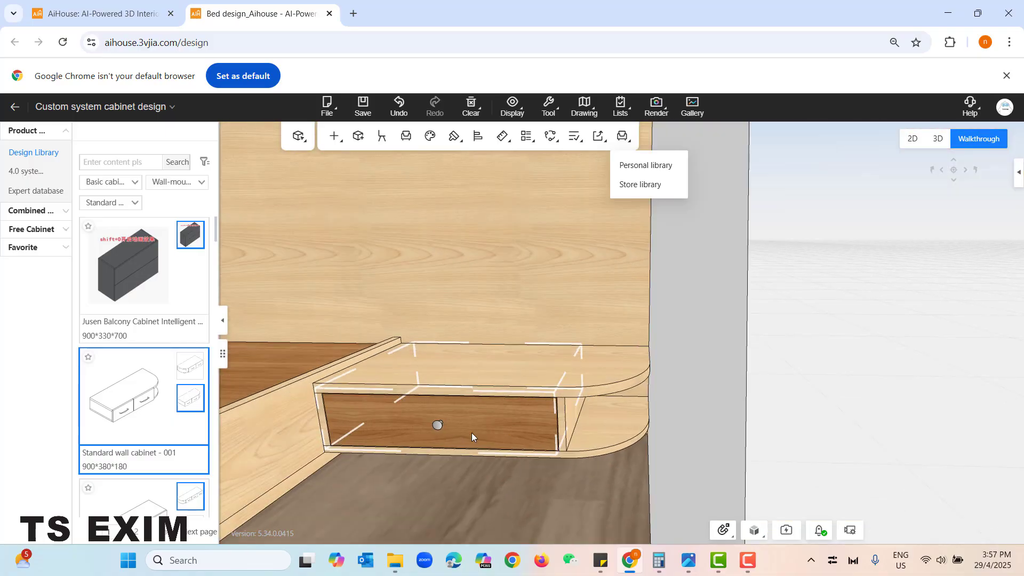
key(a)
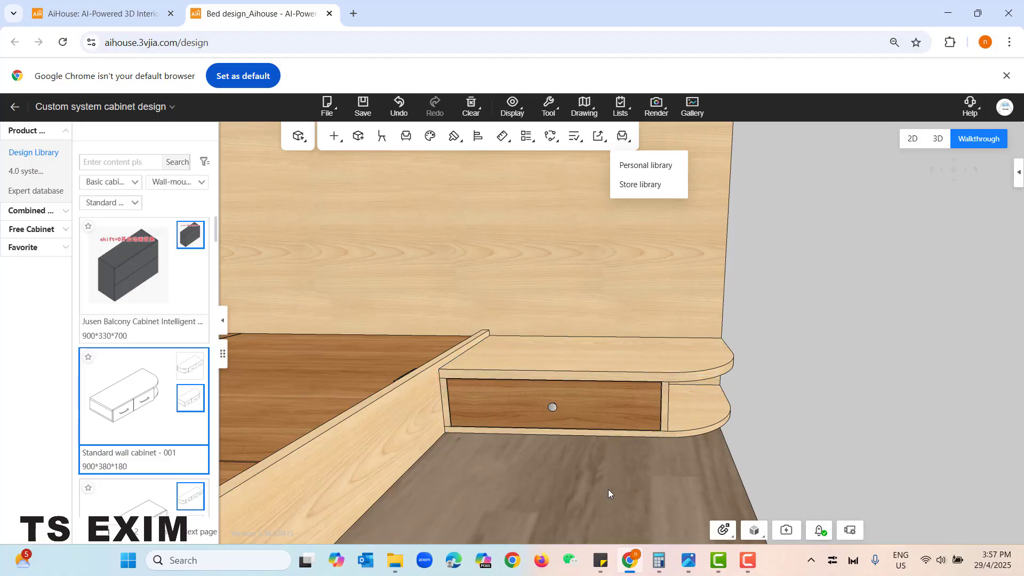
click(331, 146)
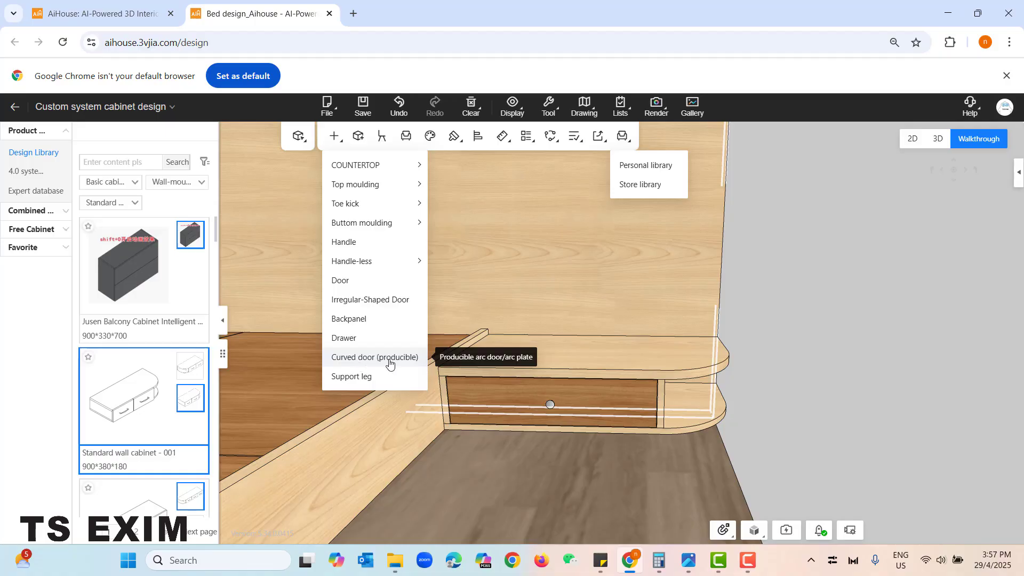
click(359, 358)
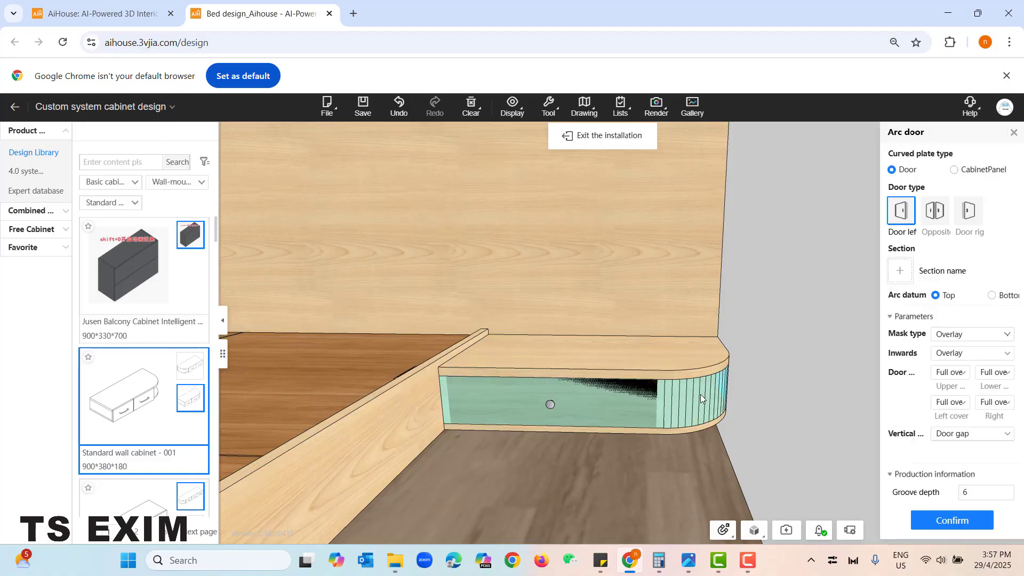
click(700, 395)
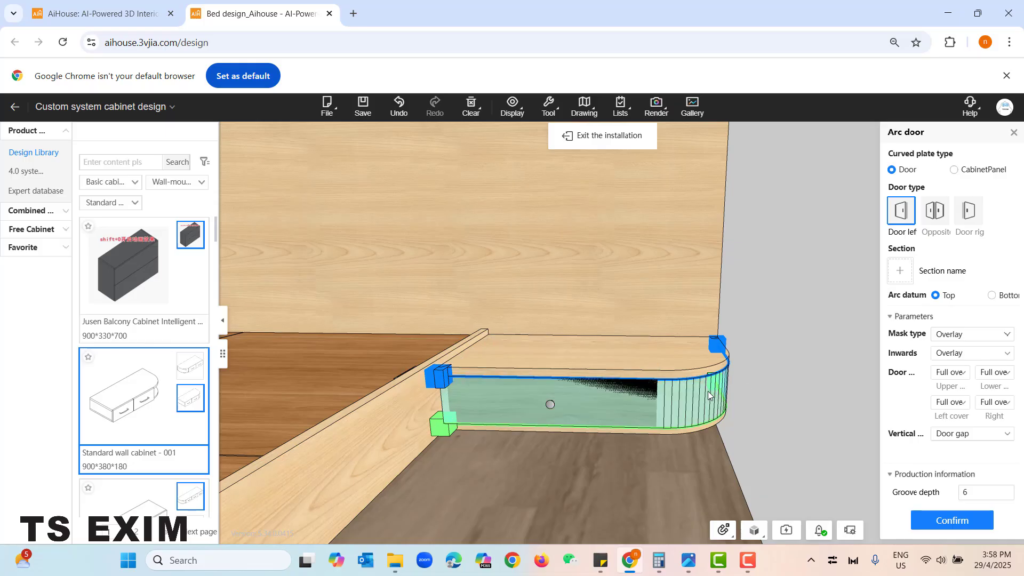
click(529, 401)
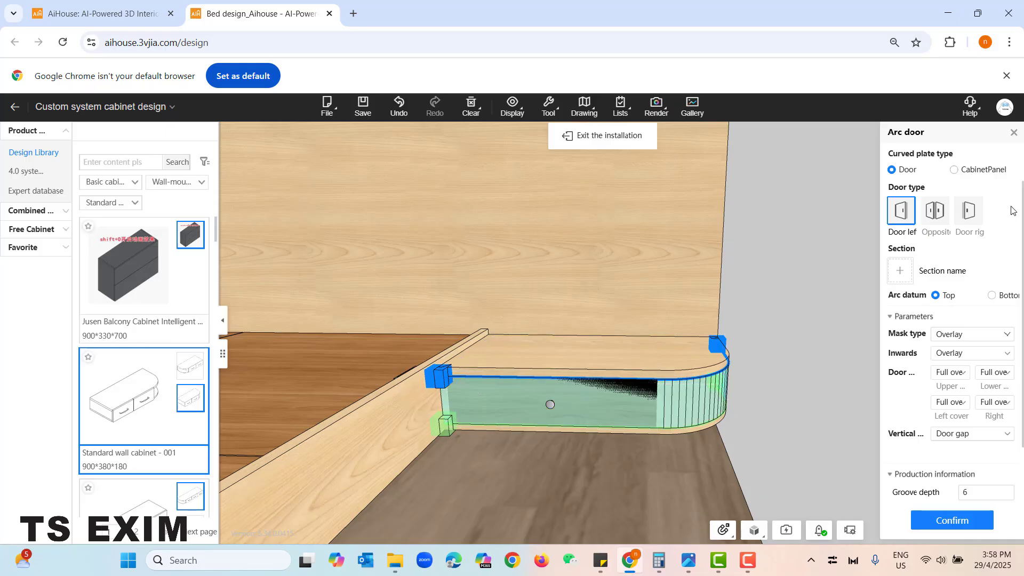
click(1013, 132)
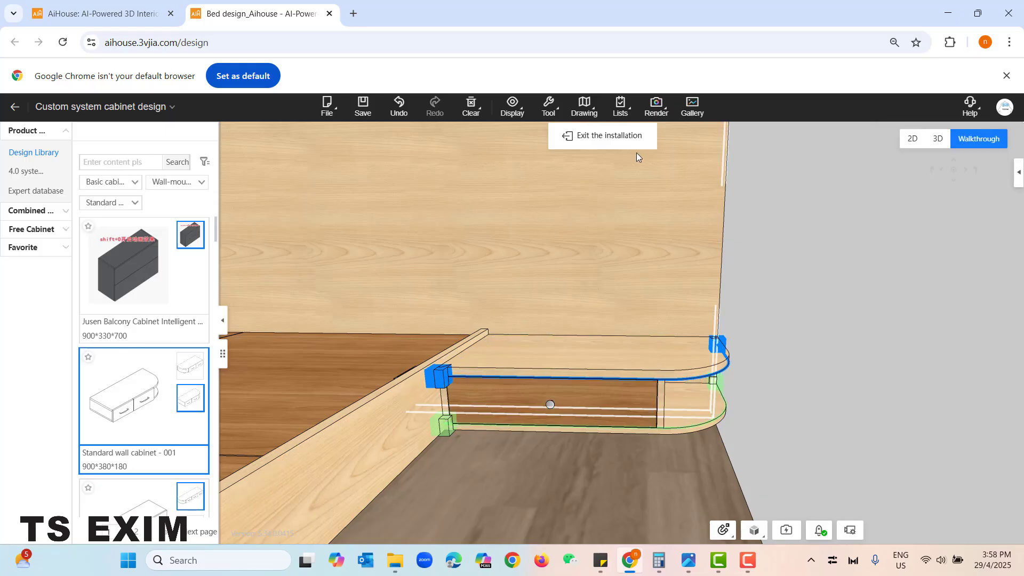
click(627, 140)
- Change the right wall cabinet's drawer from Inset to Overlay and apply it
click(507, 395)
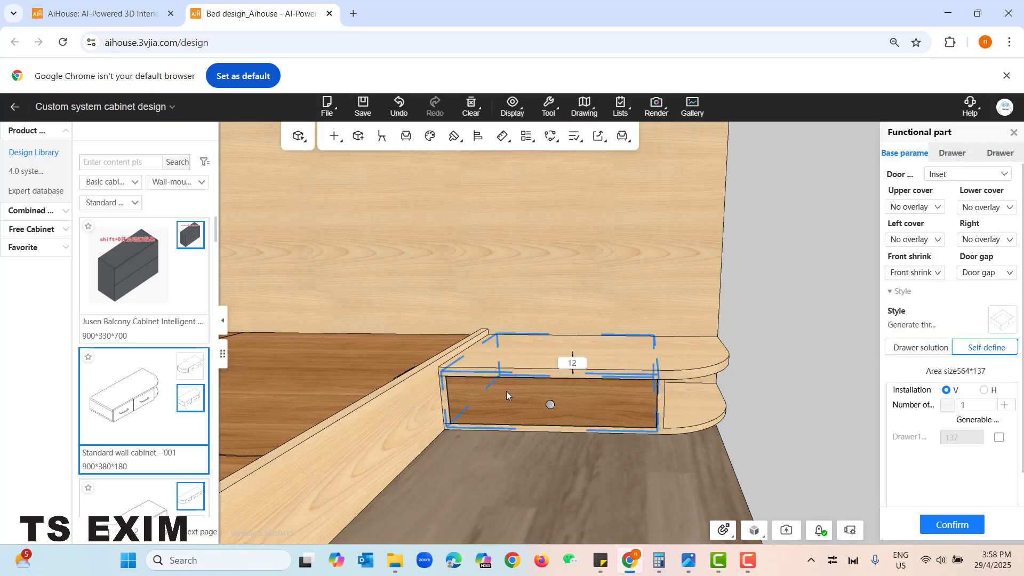
click(996, 175)
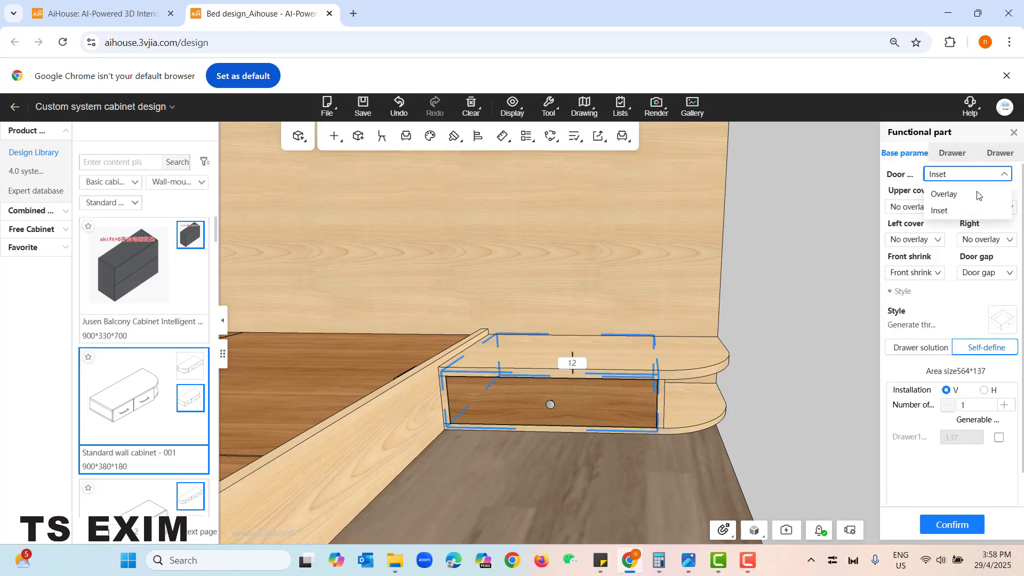
click(945, 195)
click(954, 526)
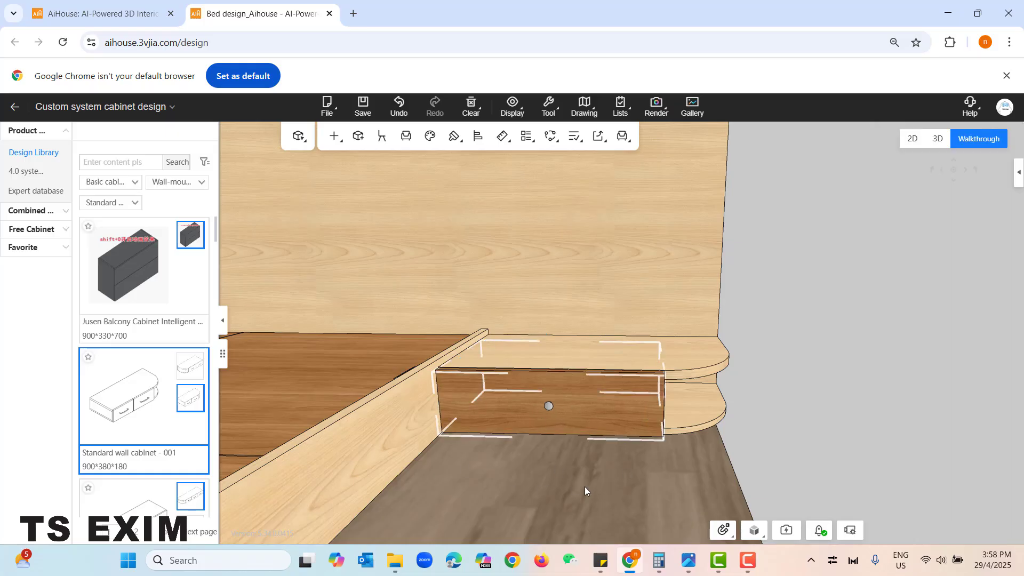
- Install a producible curved door with Overlay mask type on the rounded end of the right wall cabinet
click(336, 134)
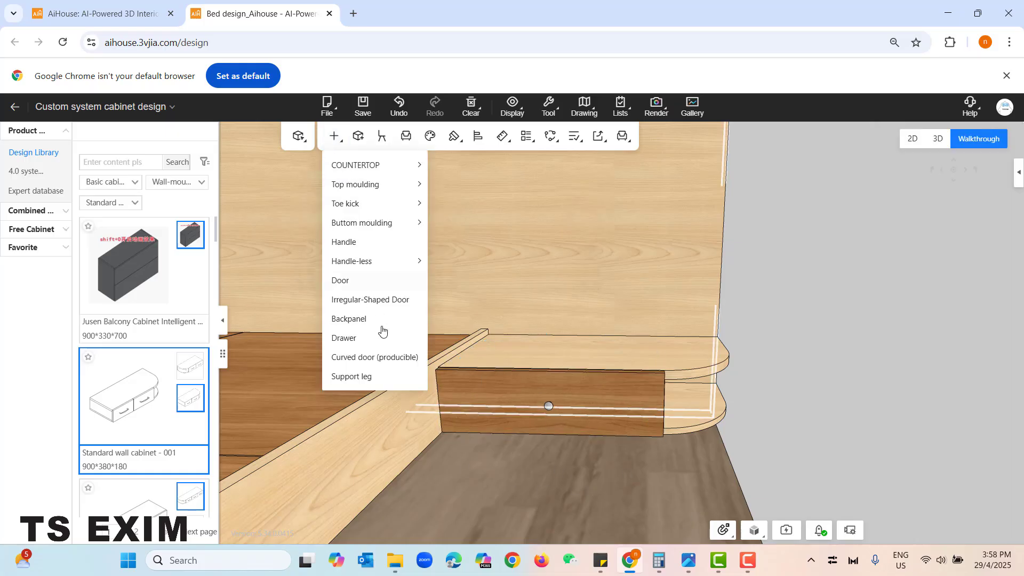
click(368, 357)
click(689, 397)
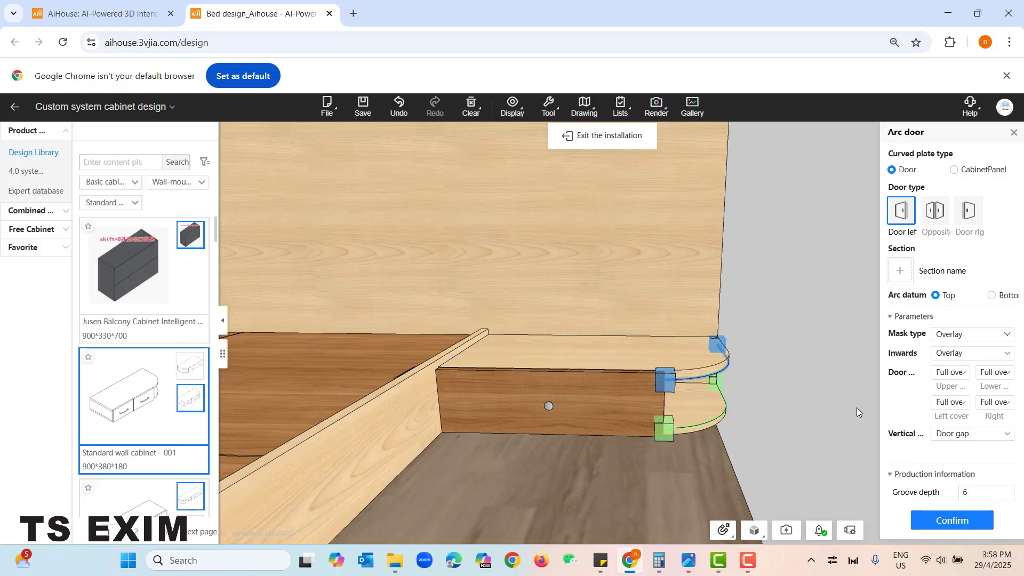
click(971, 527)
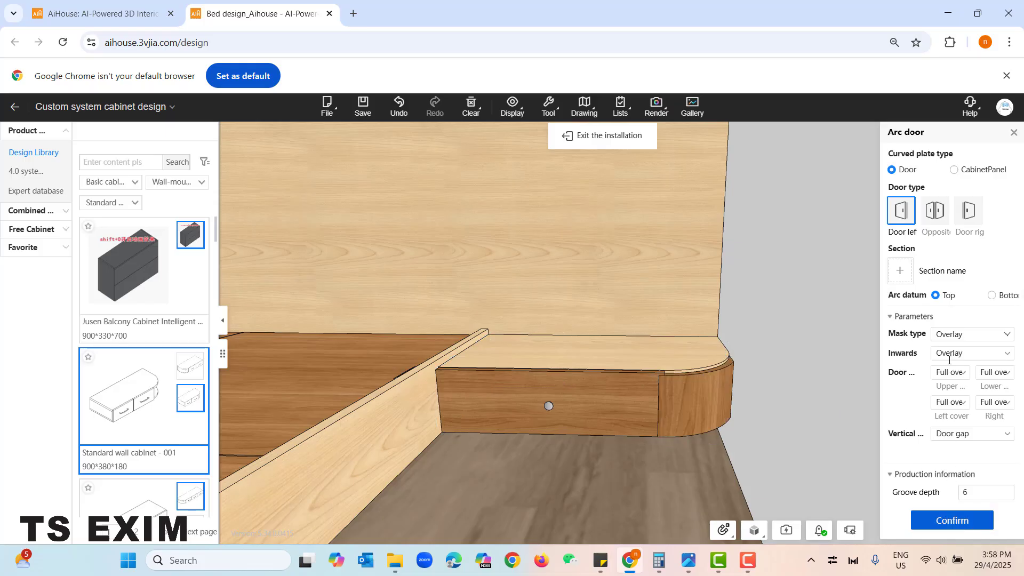
click(1014, 133)
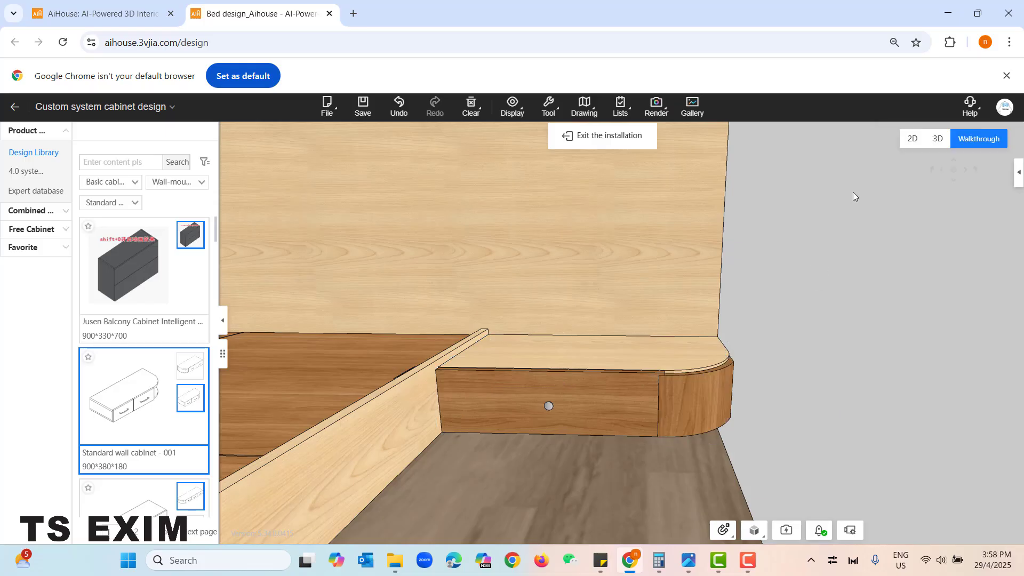
click(621, 137)
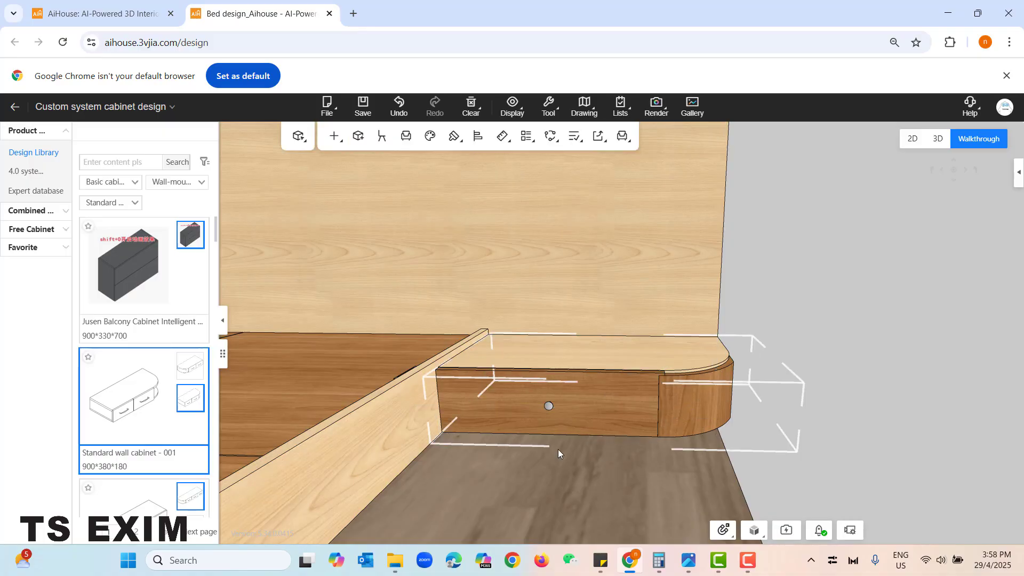
- Change the right wall cabinet's drawer to Inset and apply it
click(543, 385)
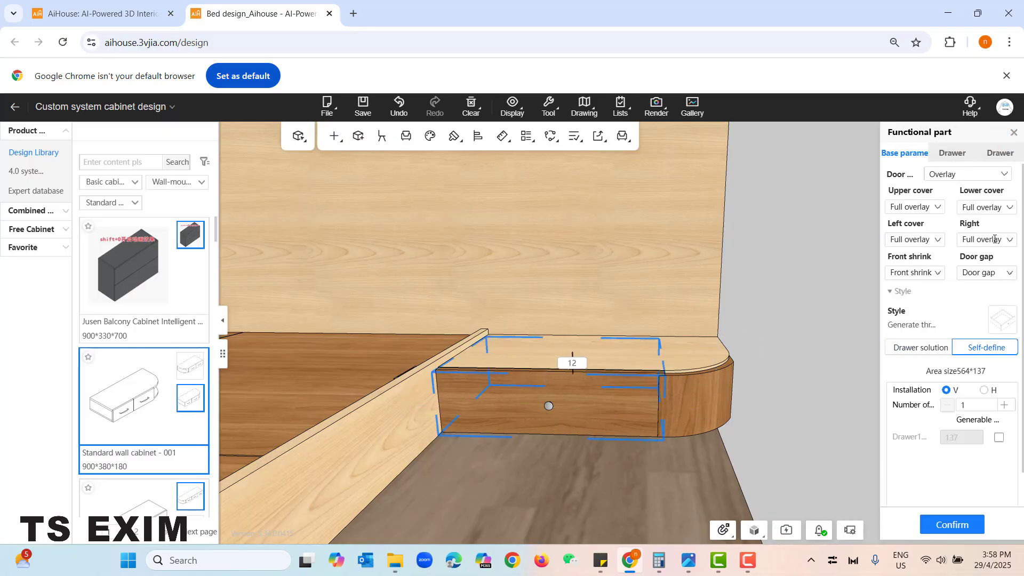
click(989, 175)
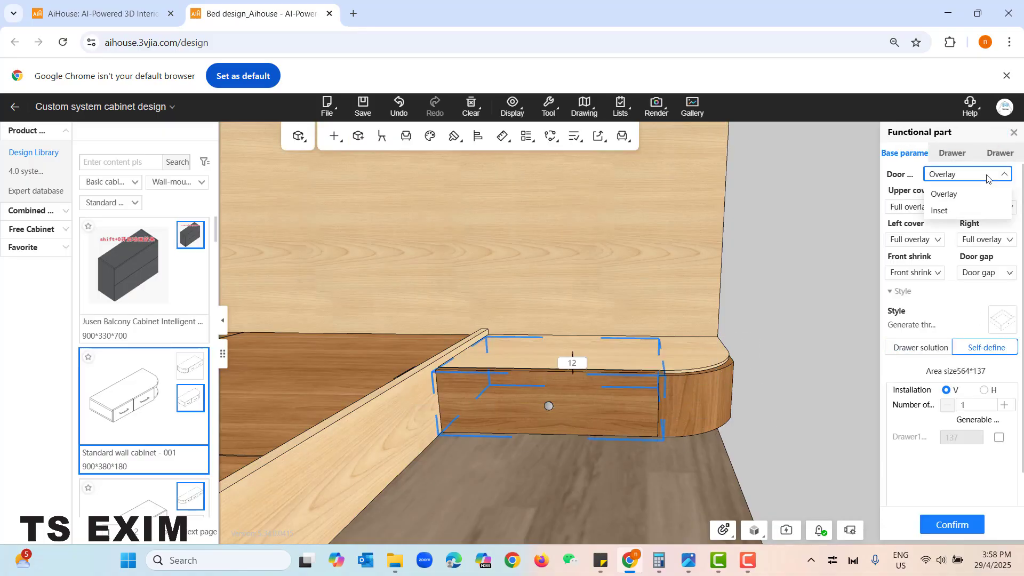
click(969, 211)
click(938, 524)
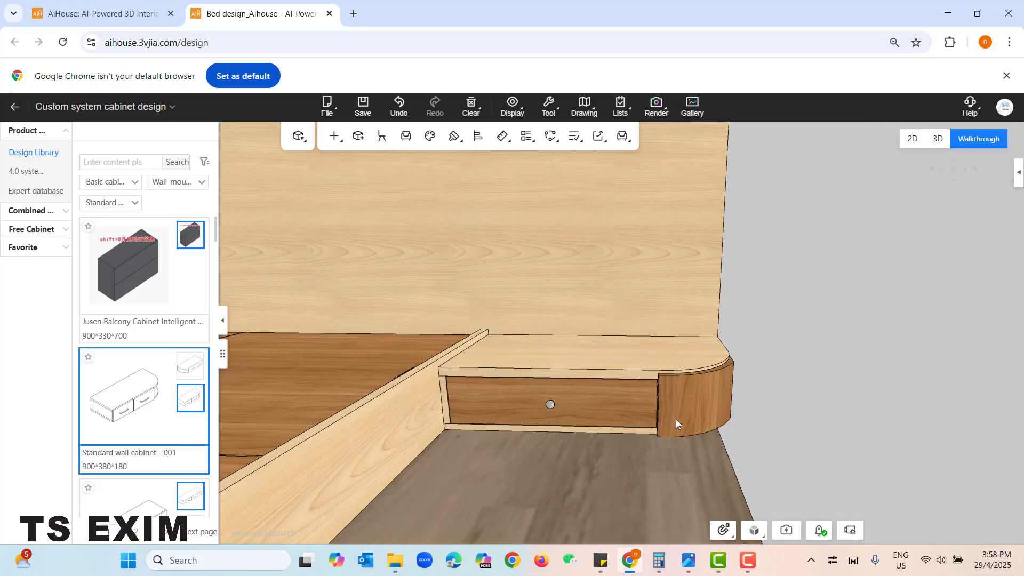
- Set the panel cover of the right cabinet's curved door to Inset
click(700, 404)
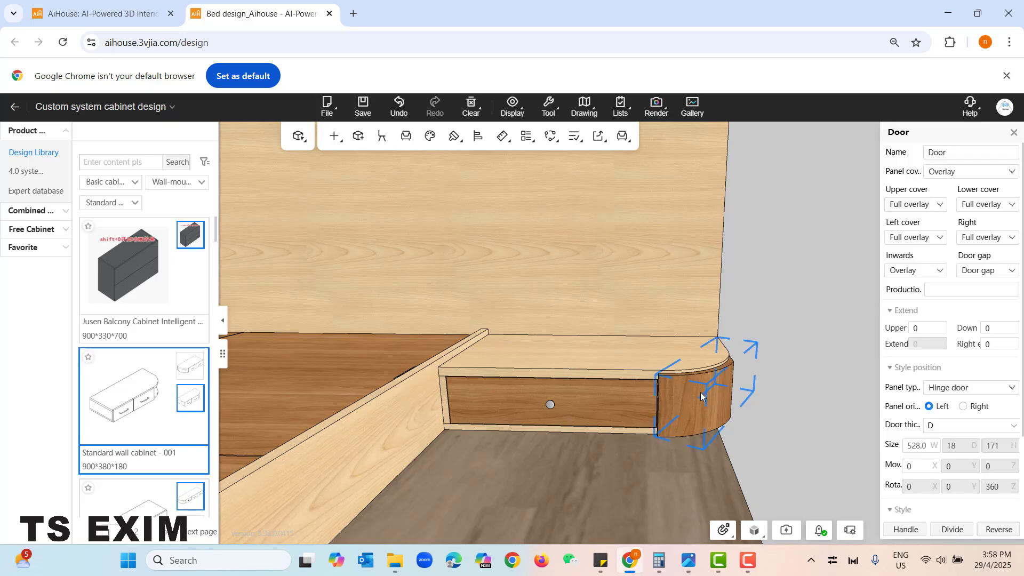
click(942, 174)
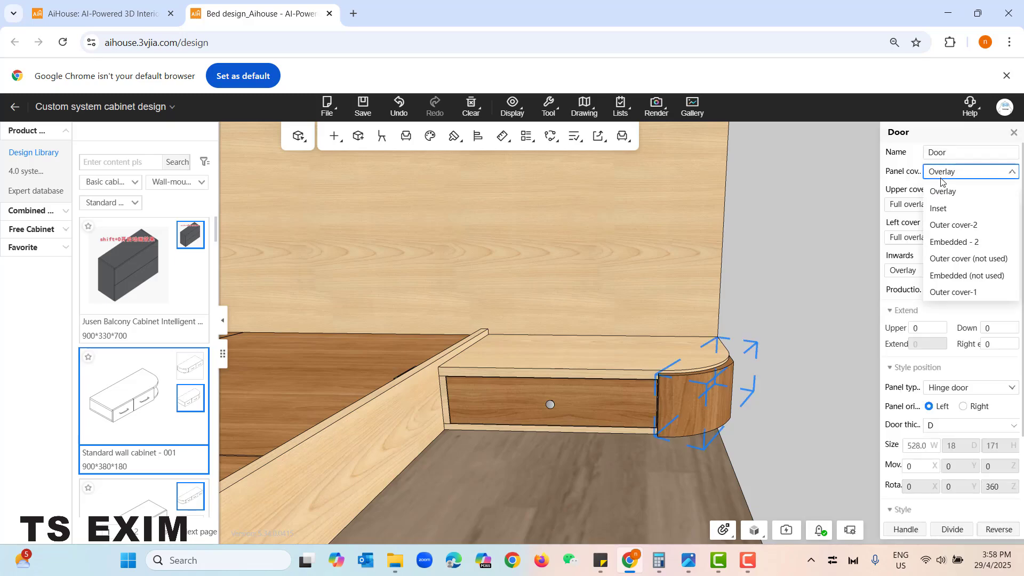
click(959, 210)
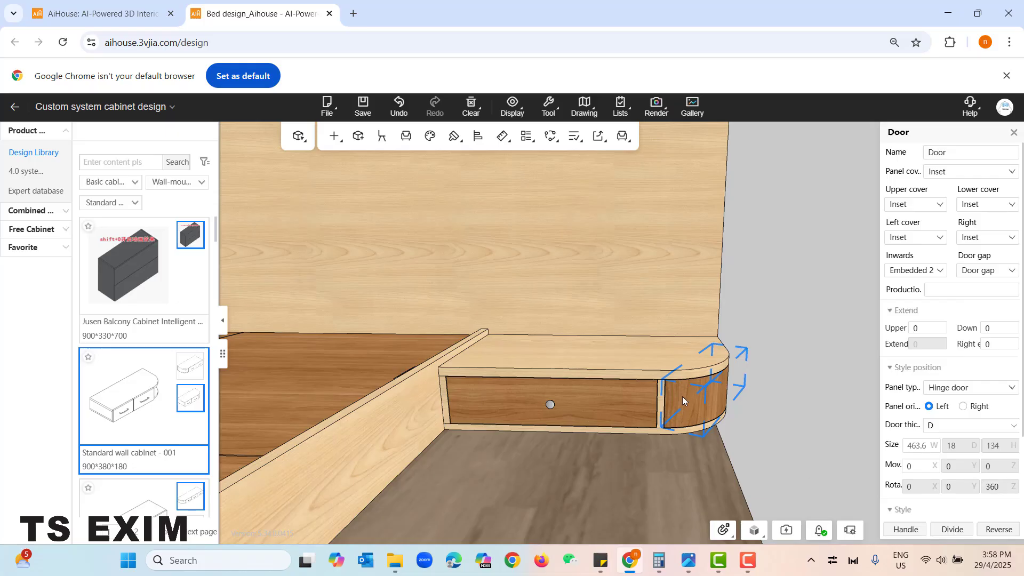
click(740, 469)
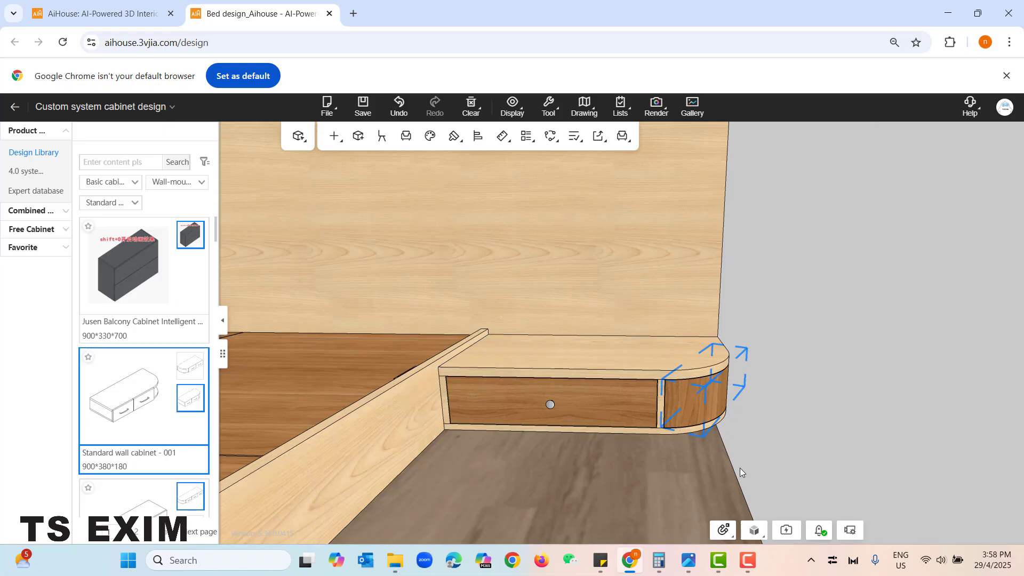
right_drag(679, 486, 699, 428)
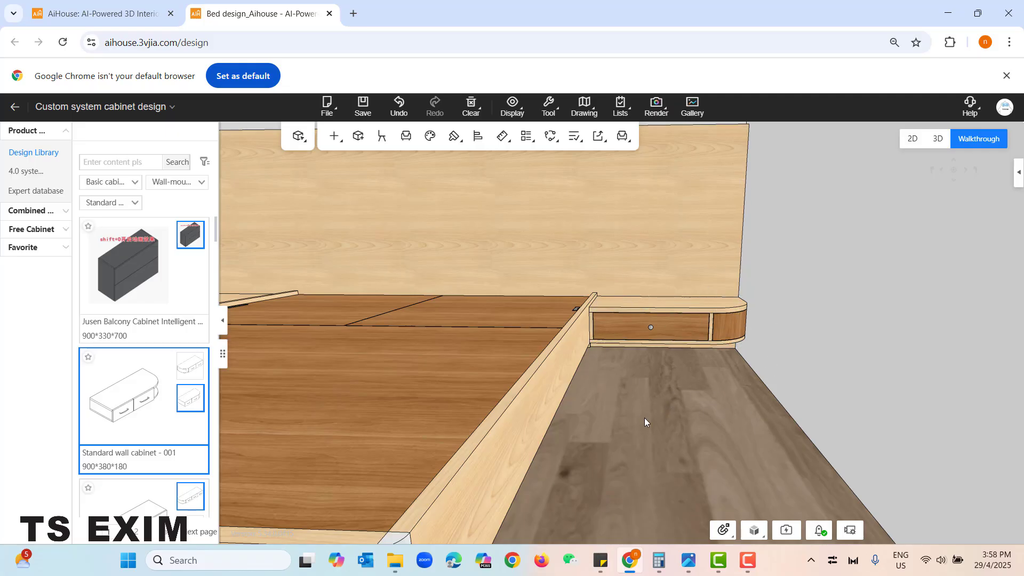
drag(645, 418, 748, 425)
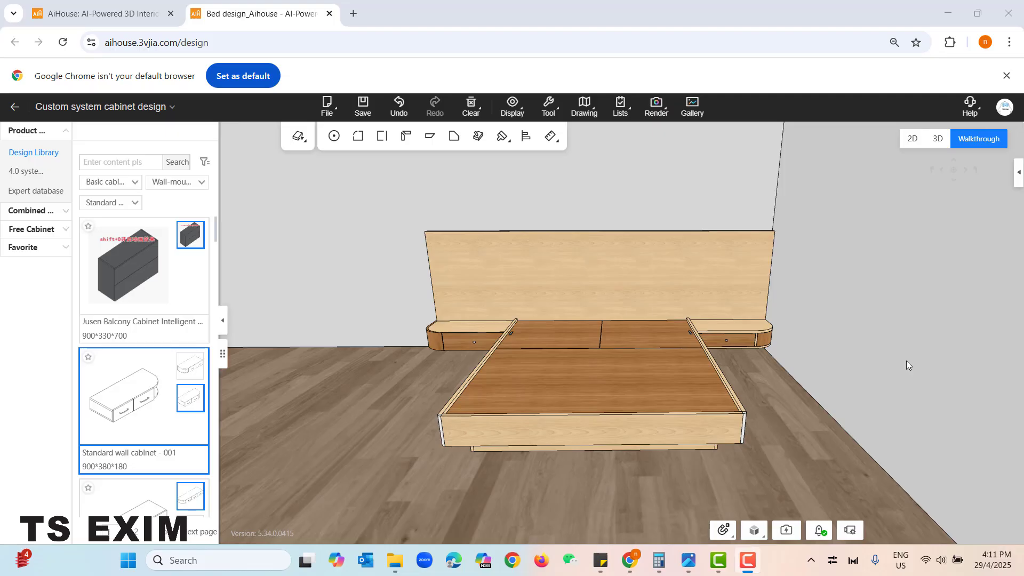
- Apply the Xiyoumi GX Morning solid wood texture to all carcass materials
right_click(386, 241)
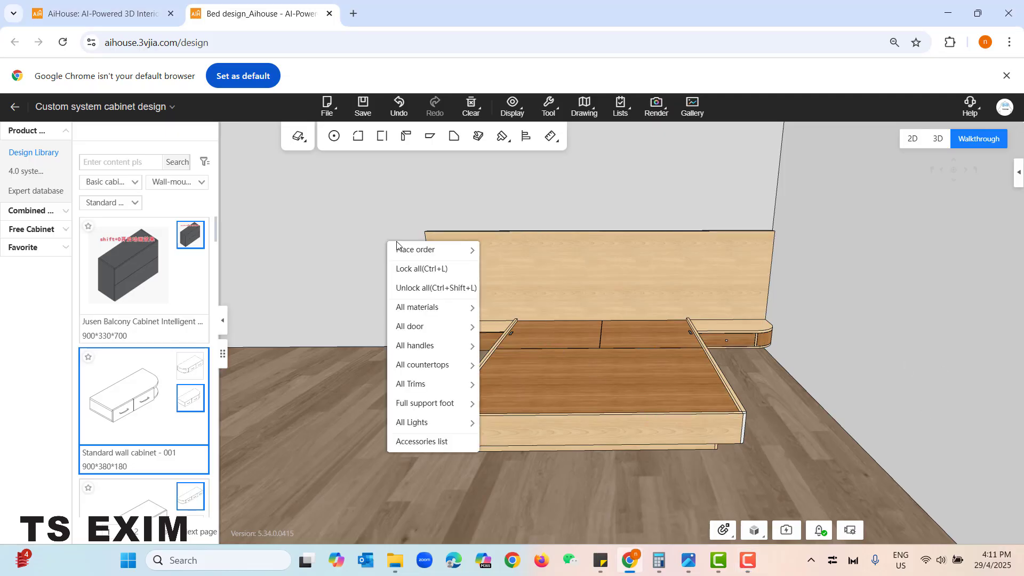
mouse_move(427, 307)
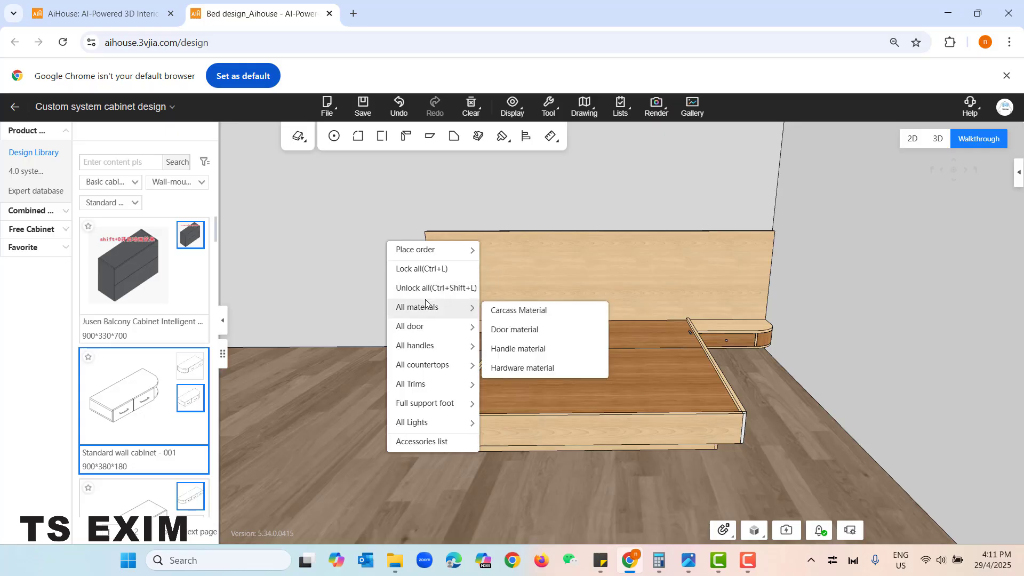
click(509, 315)
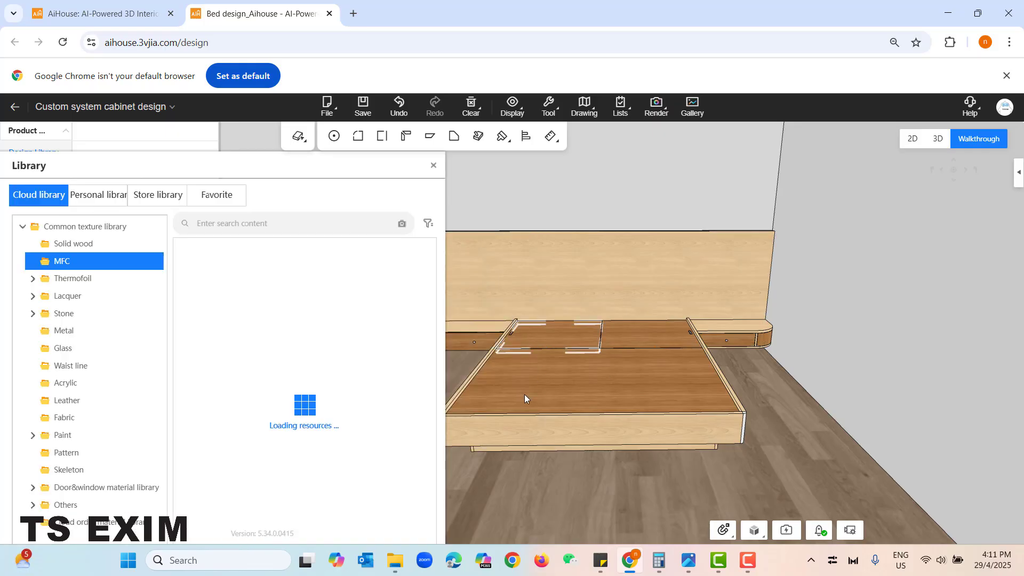
click(95, 246)
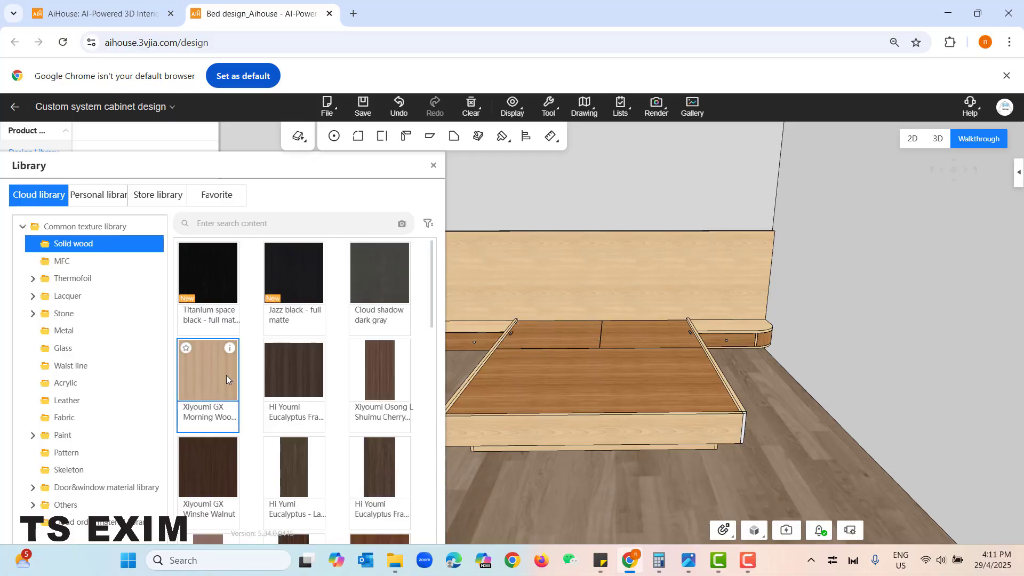
click(226, 377)
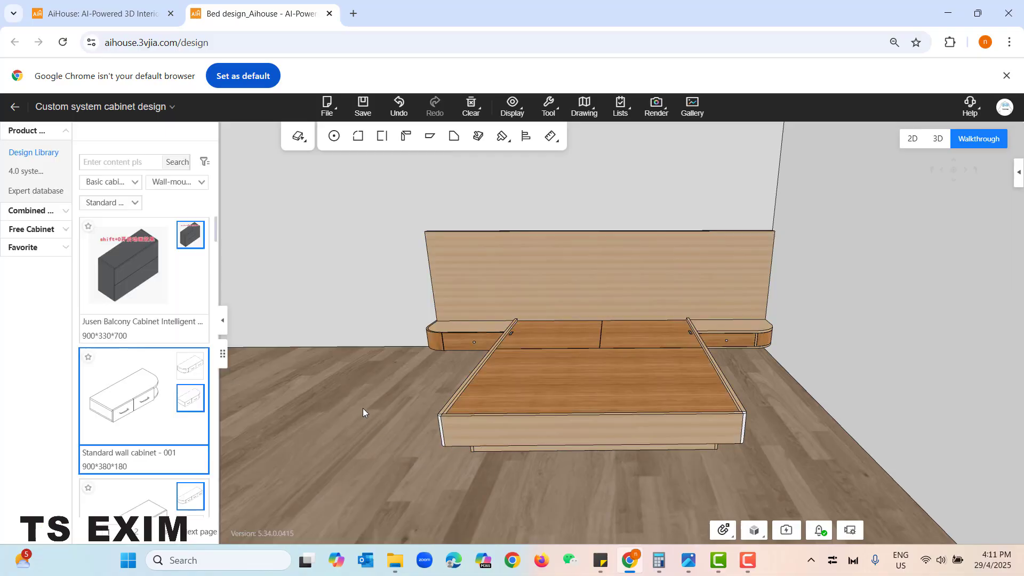
drag(362, 408, 379, 416)
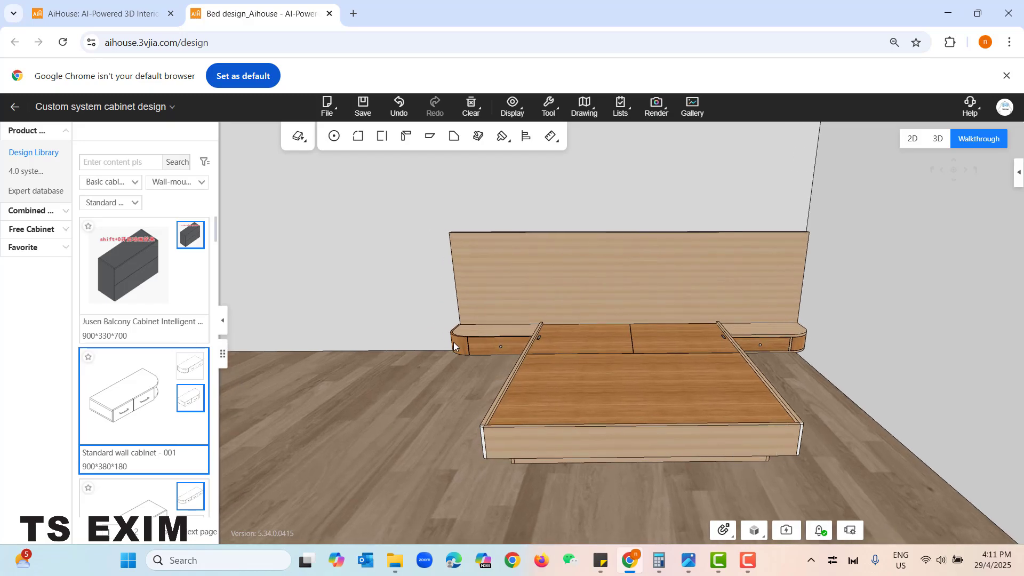
- Apply the Xiyoumi GX Golden Autumn solid wood texture to all door materials
right_click(357, 187)
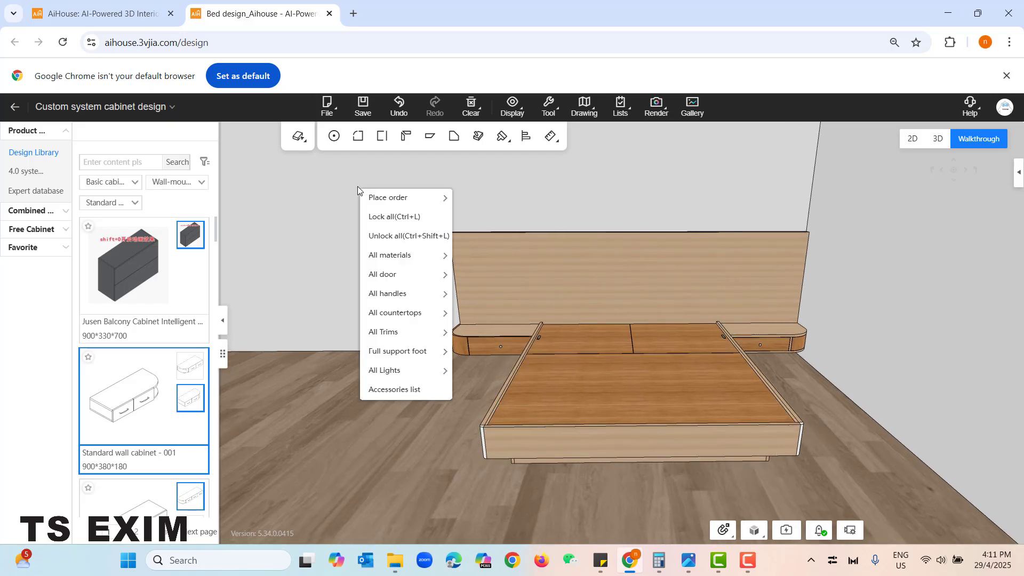
mouse_move(389, 261)
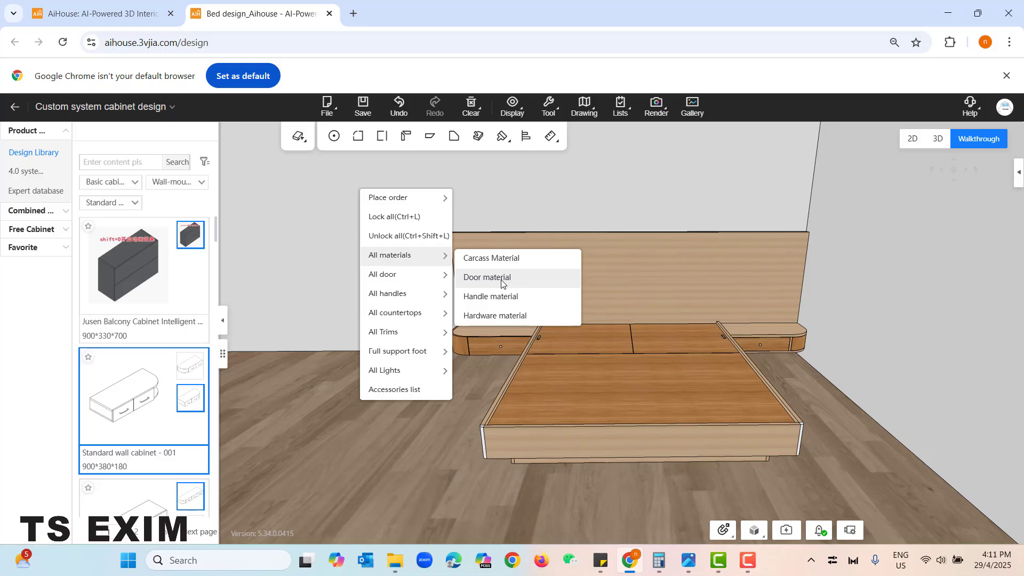
click(506, 303)
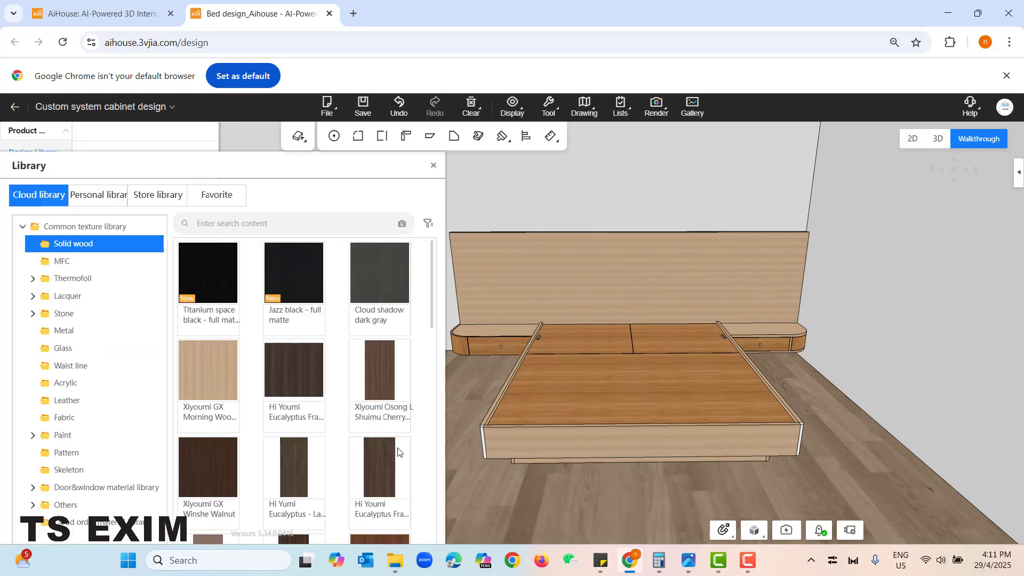
scroll(236, 433, down, 8)
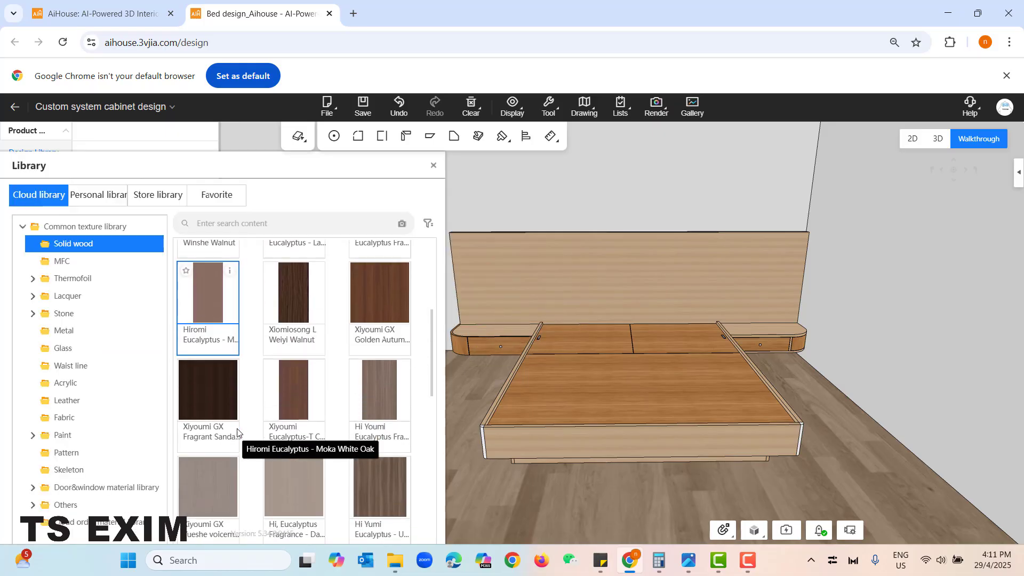
scroll(236, 430, up, 3)
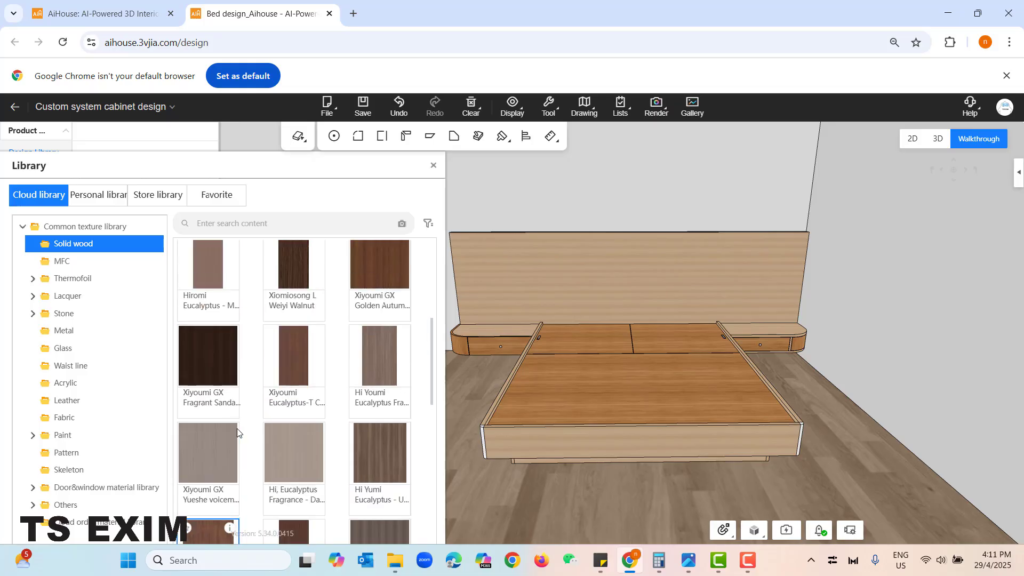
click(393, 273)
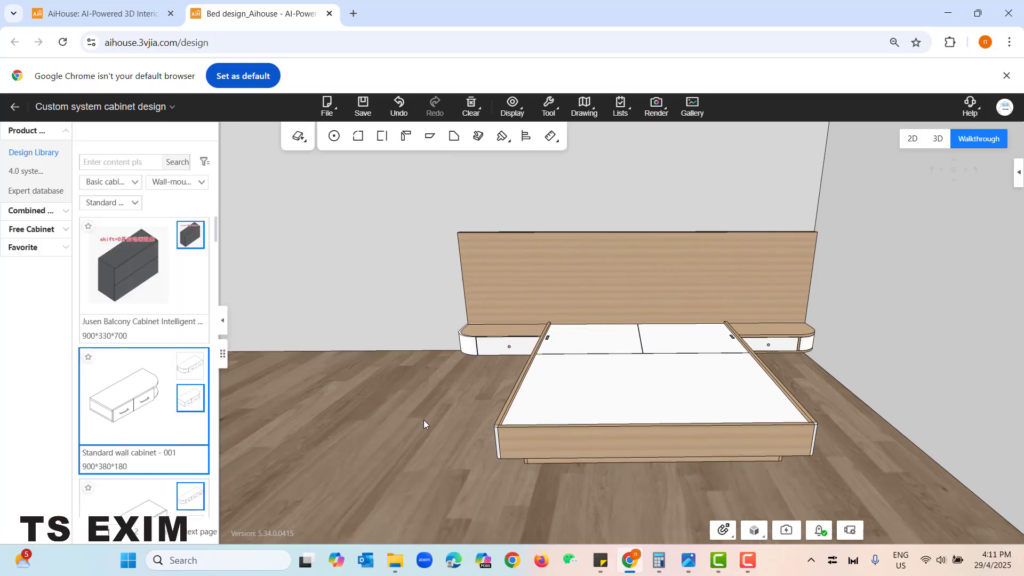
mouse_move(424, 420)
mouse_down()
mouse_move(465, 417)
mouse_move(415, 434)
mouse_up()
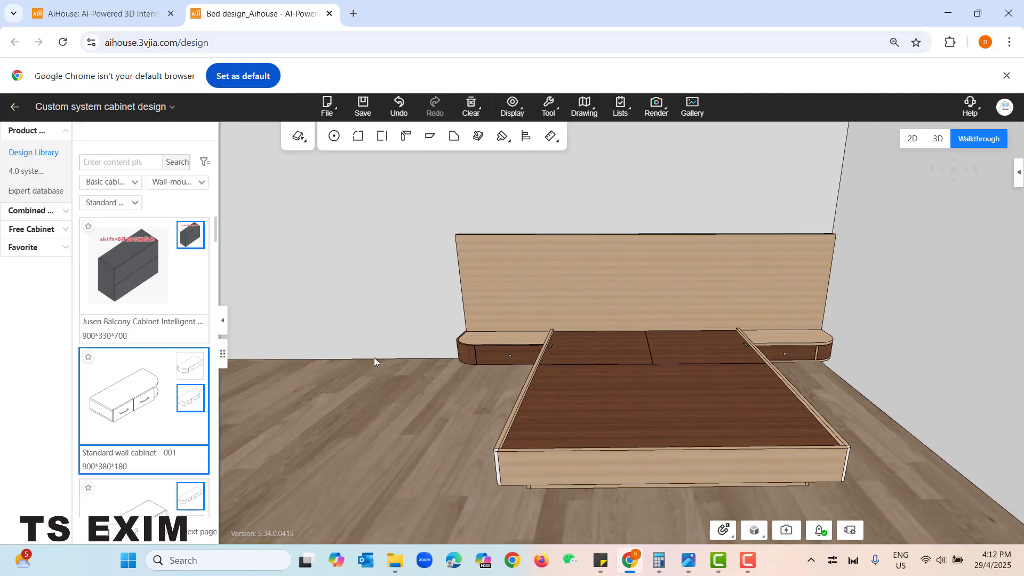
drag(373, 358, 383, 424)
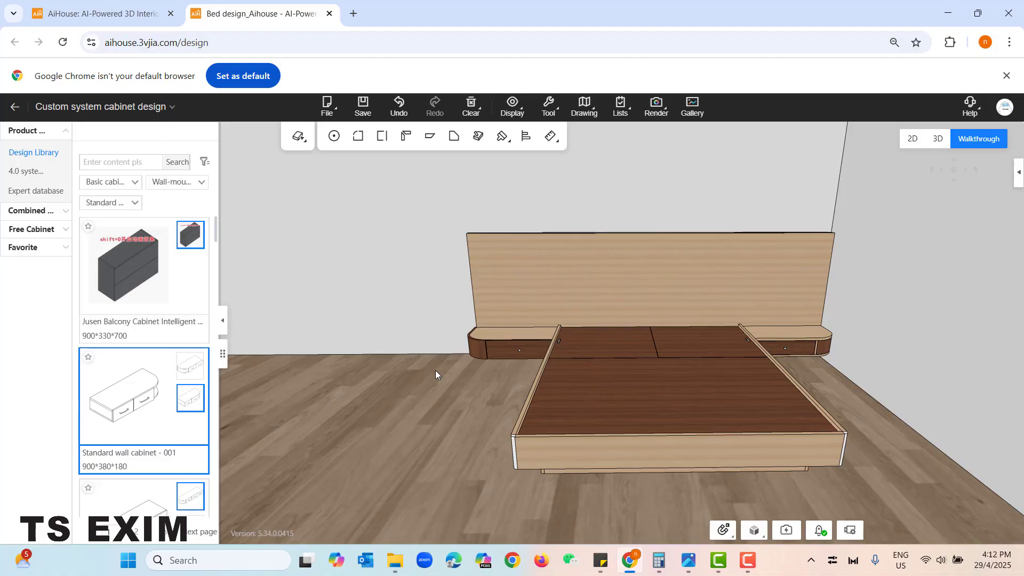
- Combine the bed, headboard and both wall cabinets into one group
drag(386, 179, 972, 509)
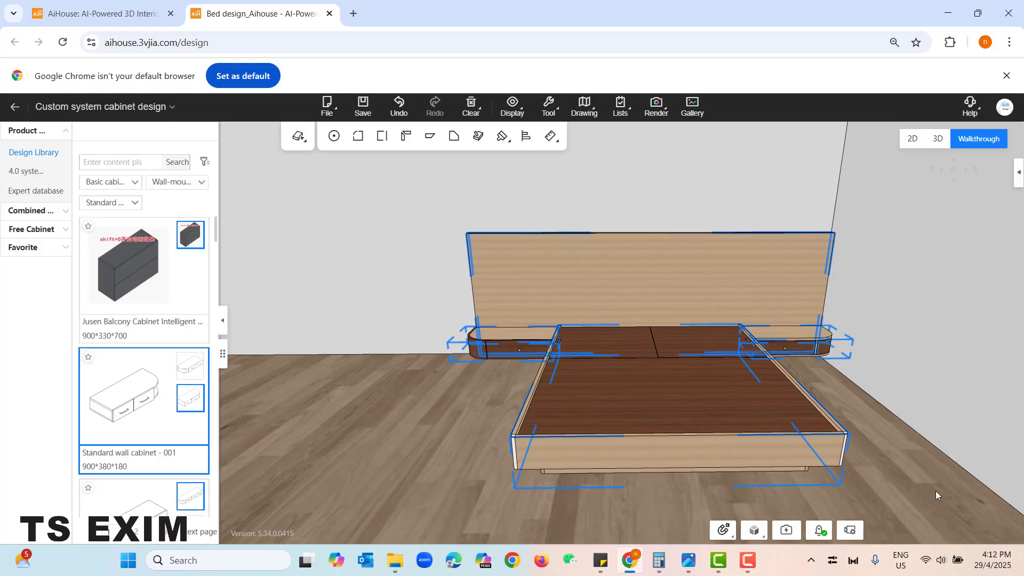
key(ctrl+g)
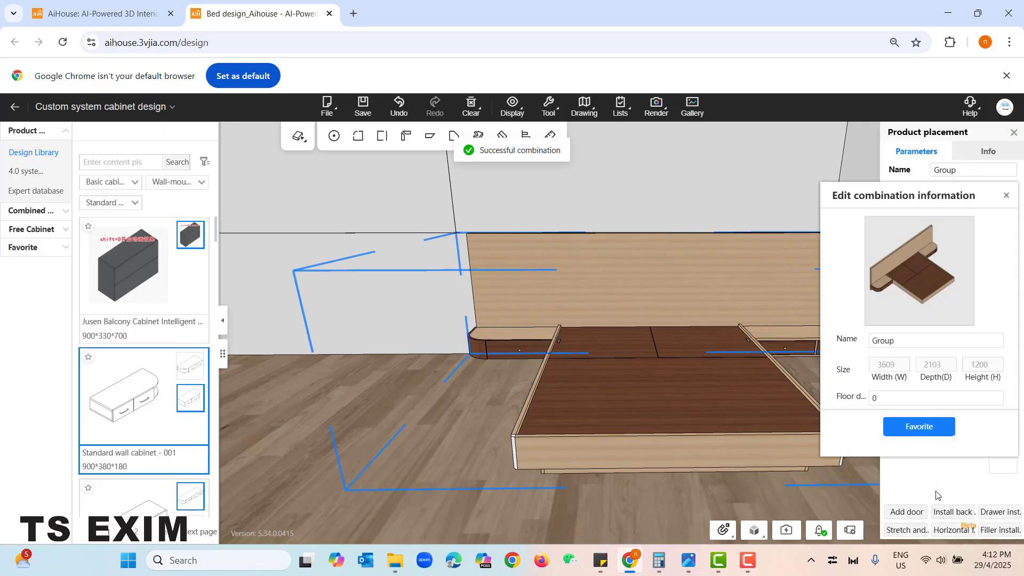
- Name the combination "Floating bedframe" and save it to the favorites
double_click(898, 342)
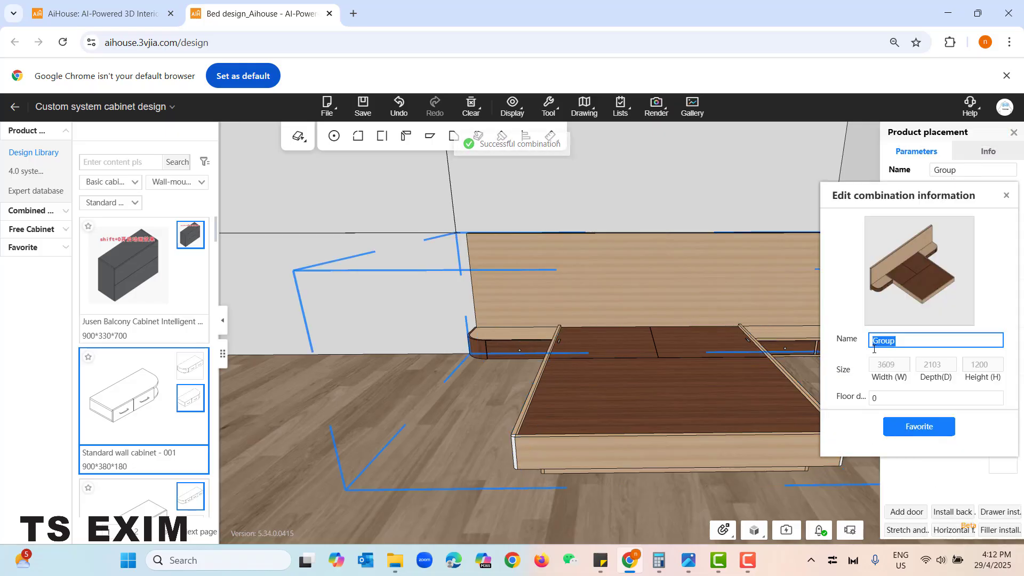
drag(889, 206, 666, 190)
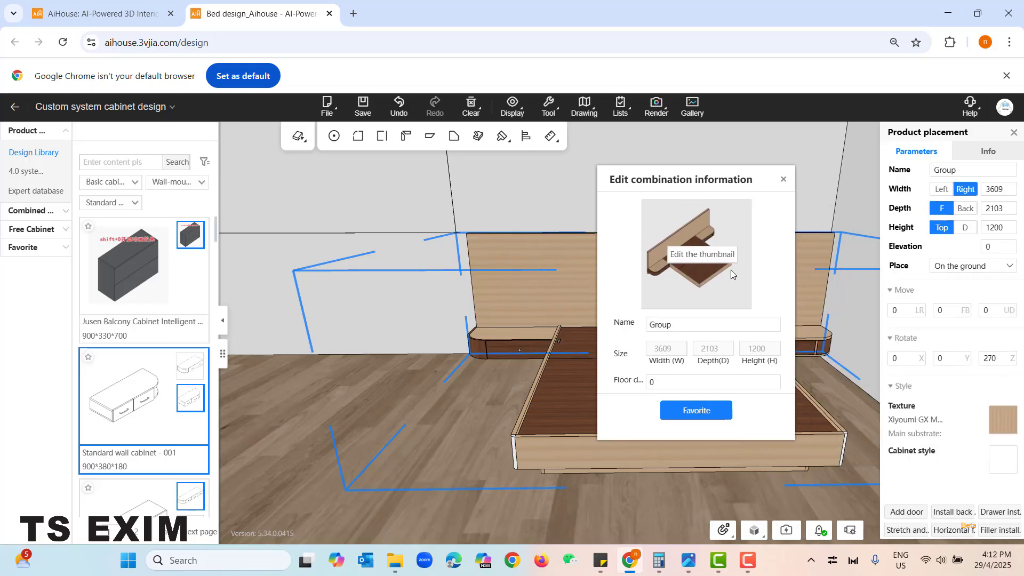
drag(678, 325, 636, 323)
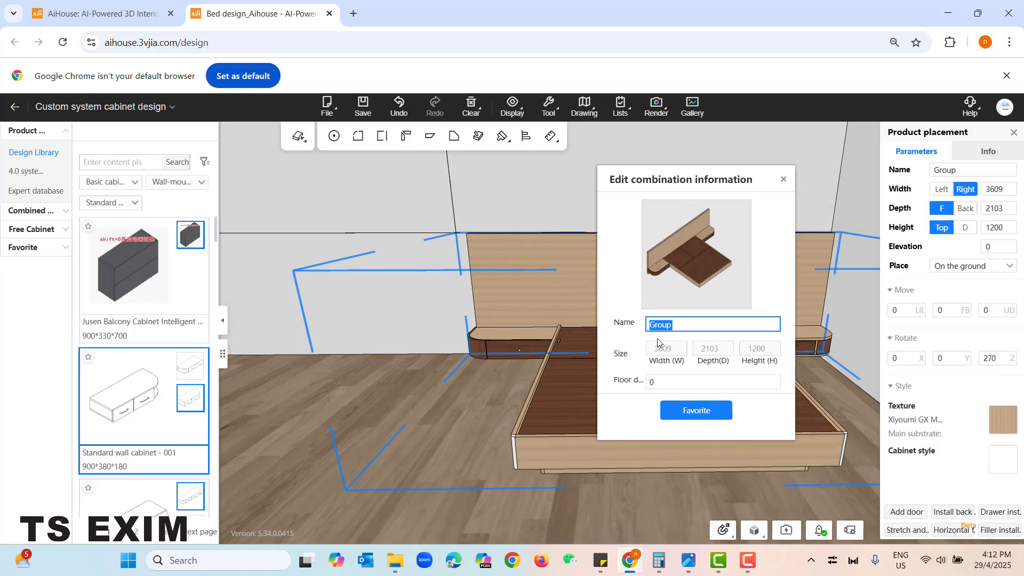
text(Floating bedframe)
click(674, 414)
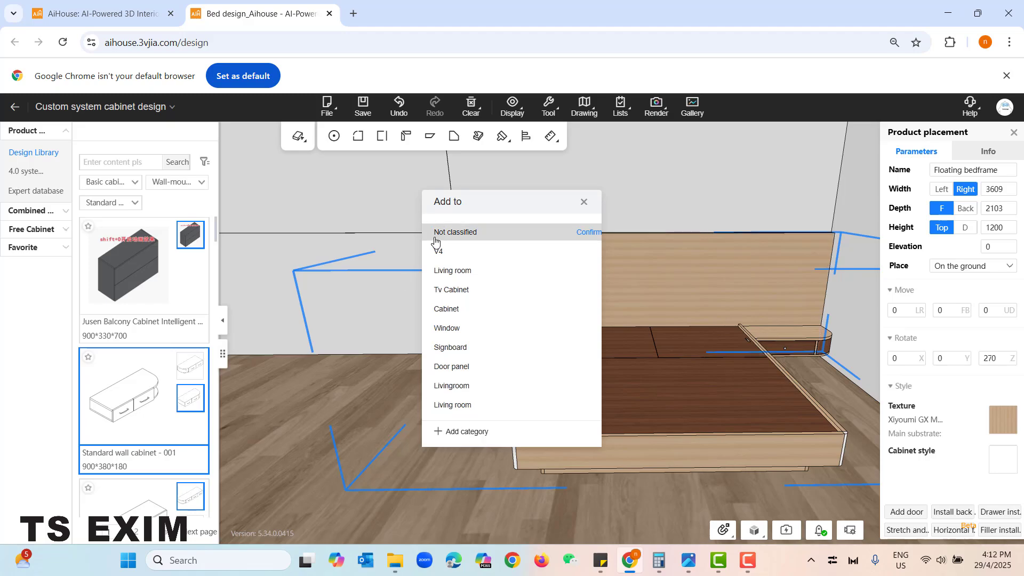
click(495, 242)
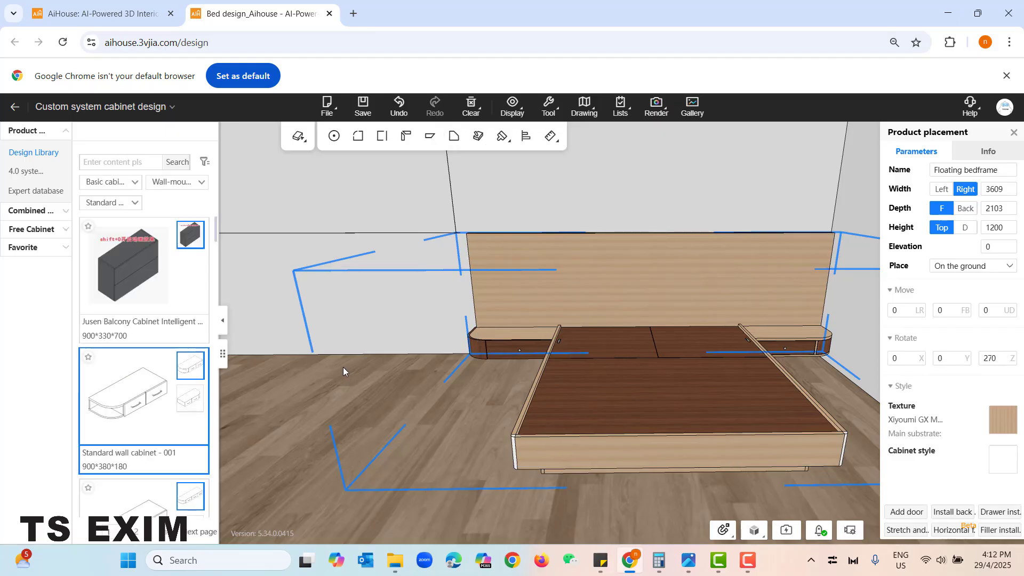
- Check the saved floating bedframe combination among the unclassified favorites and view the combined bed from the front
click(22, 248)
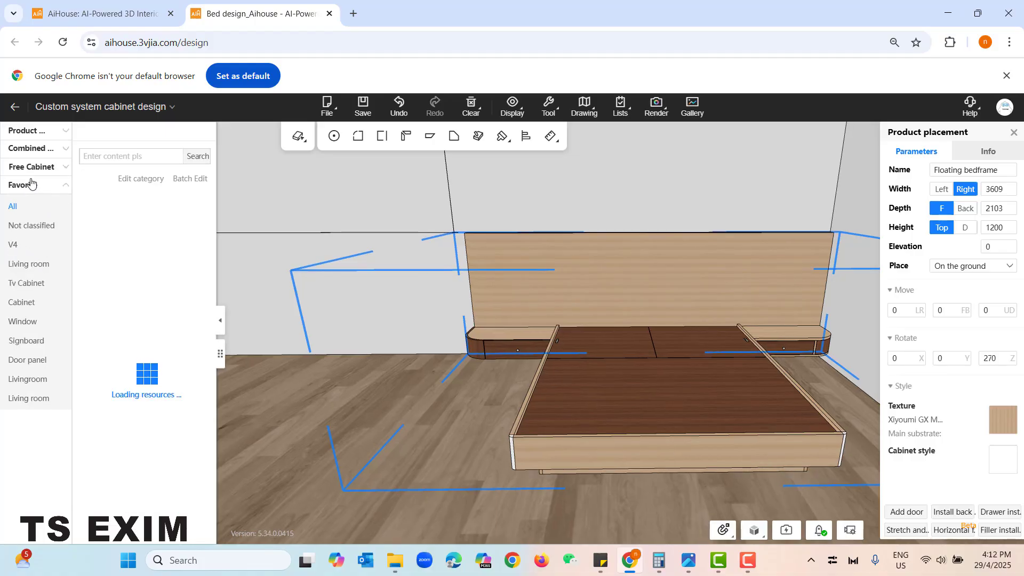
click(32, 226)
scroll(171, 379, down, 5)
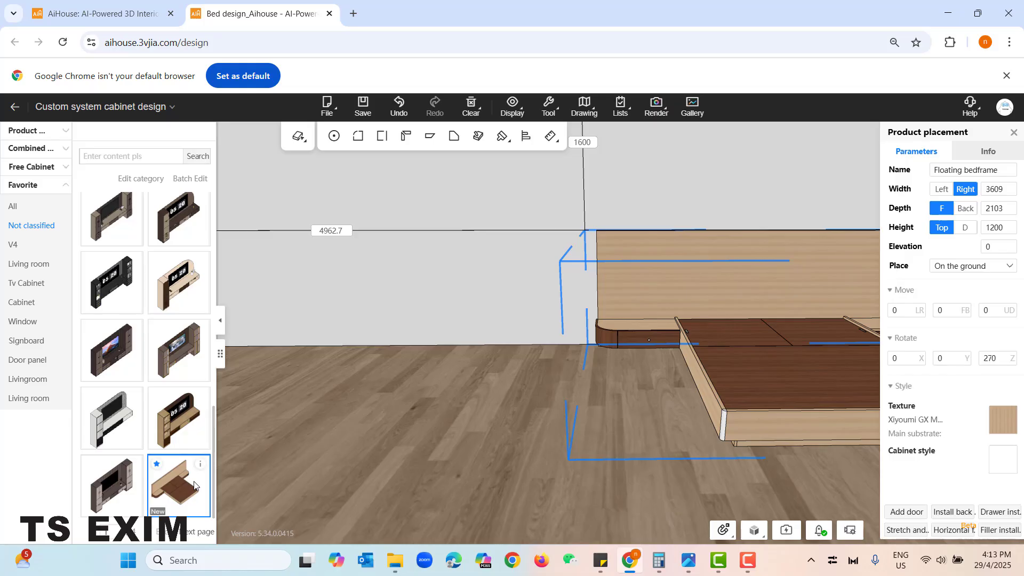
right_drag(599, 450, 539, 445)
right_drag(516, 241, 513, 273)
drag(609, 288, 558, 329)
middle_drag(753, 340, 816, 337)
drag(569, 274, 553, 277)
middle_drag(687, 443, 751, 443)
- Leave the custom cabinet design and search the Cloud library for "mattress"
click(15, 111)
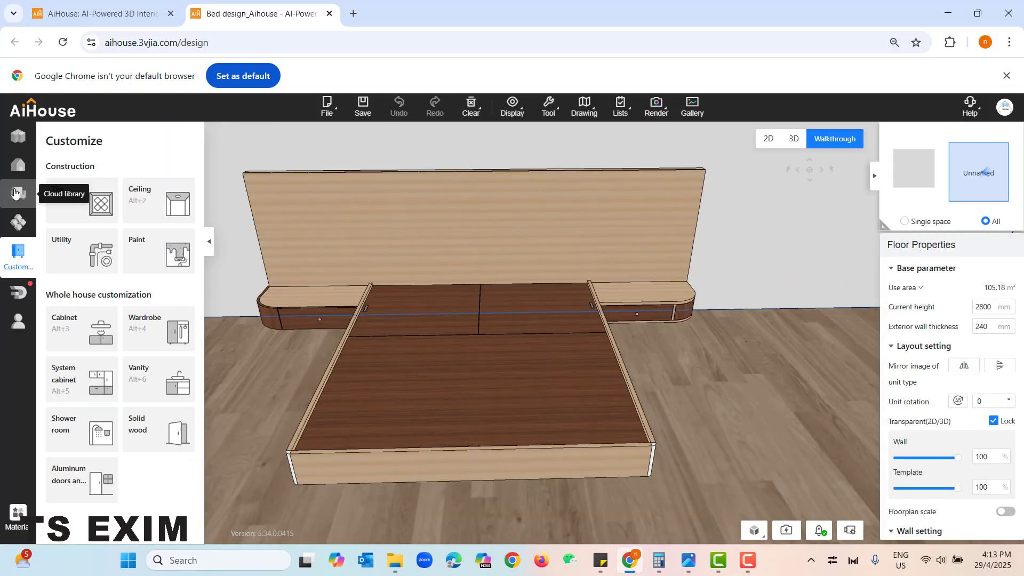
click(17, 196)
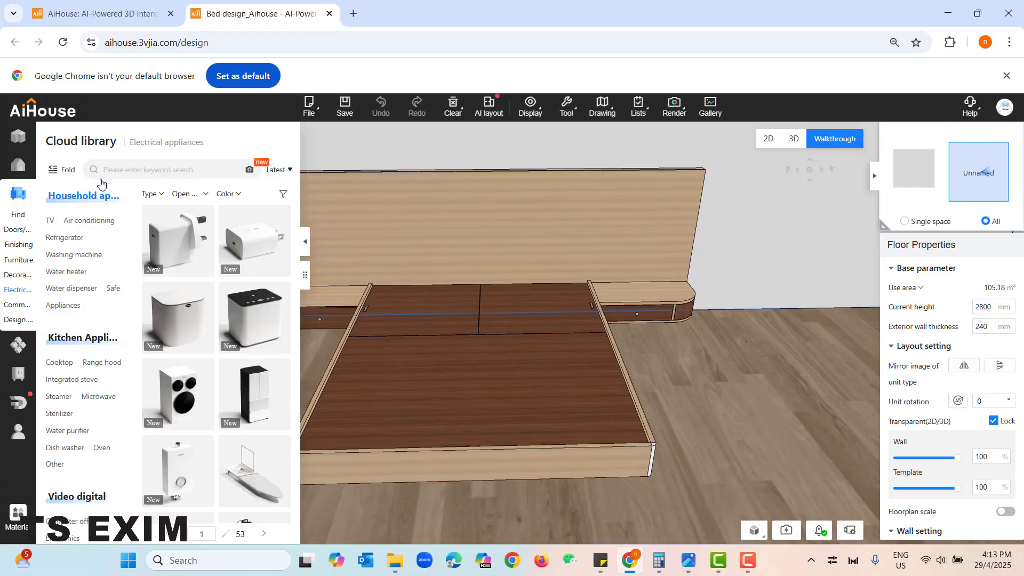
click(140, 168)
text(ma)
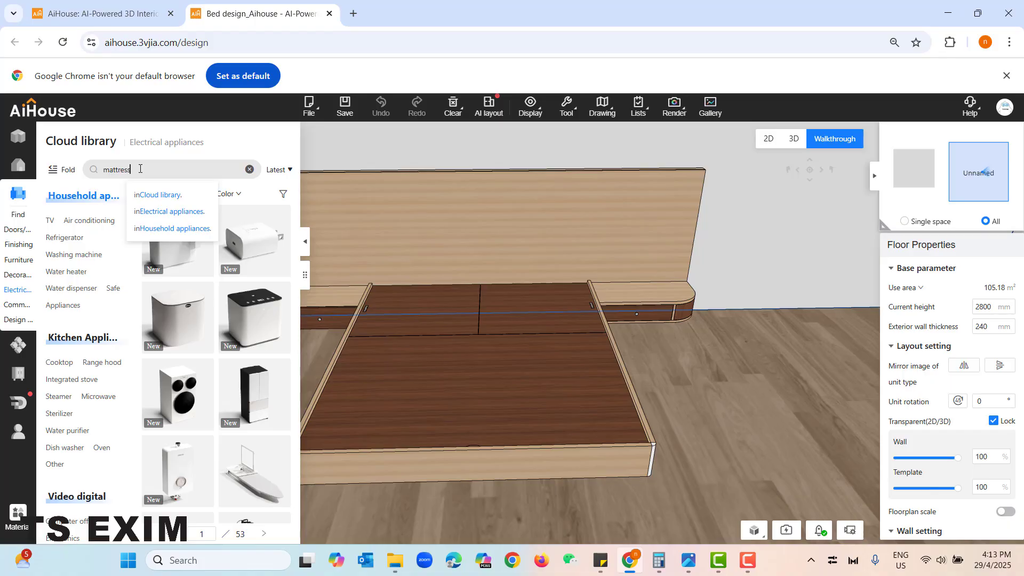
text(ttress)
key(Return)
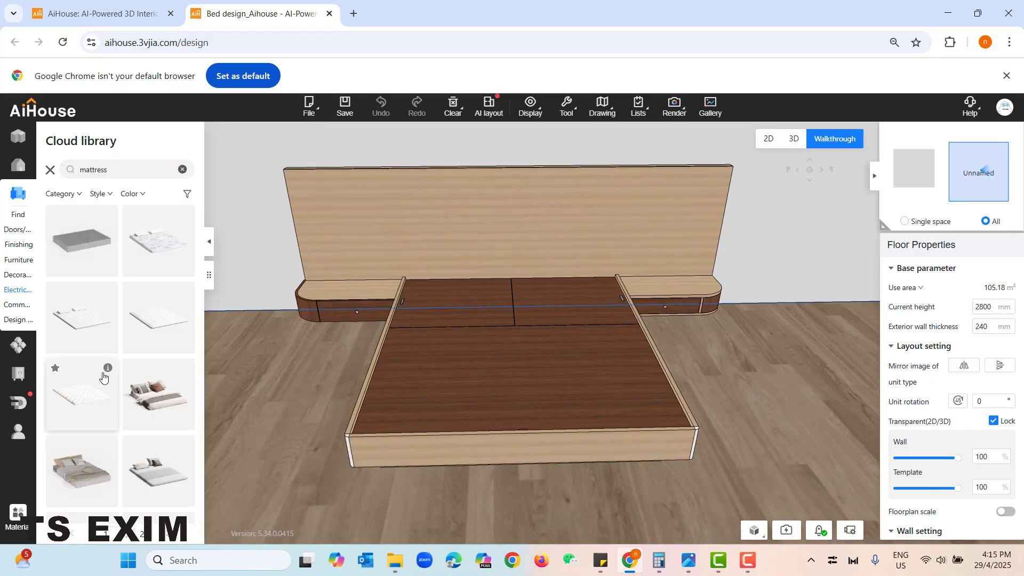
- Place the Japanese tatami bedding with the brown throw, rotate it 90° towards the headboard, and slide it onto the bed frame
scroll(104, 377, down, 3)
mouse_move(107, 248)
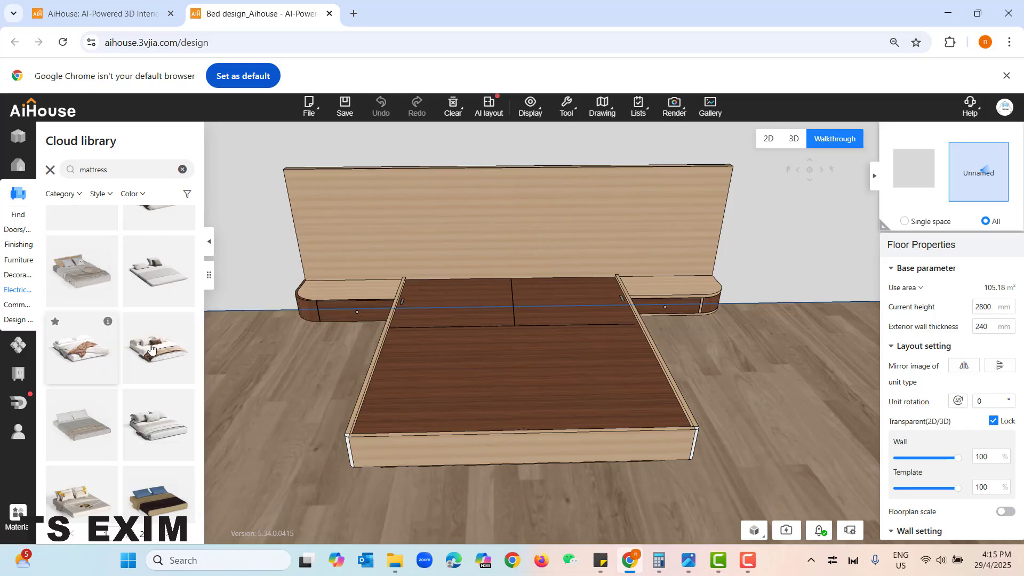
click(80, 349)
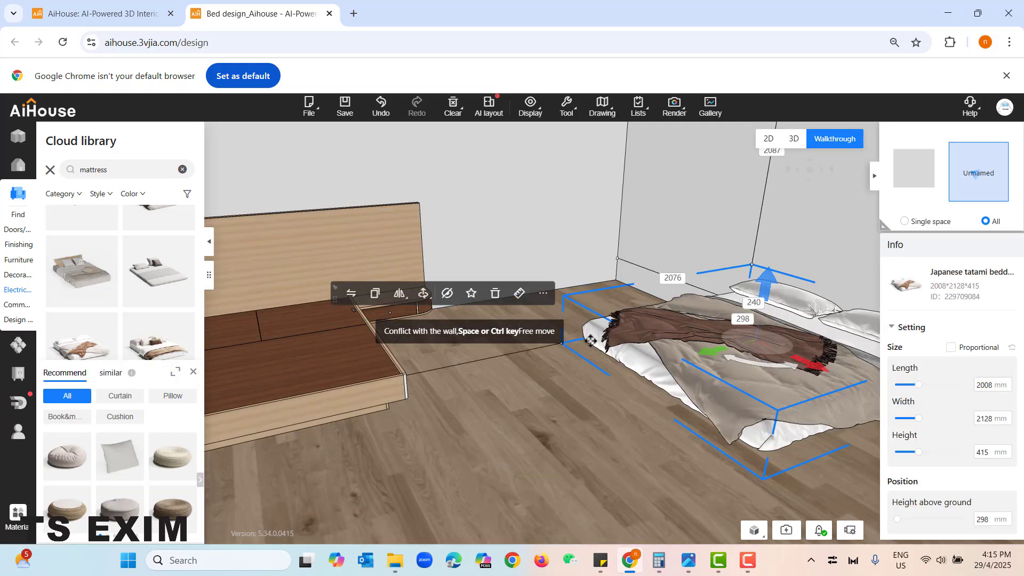
drag(590, 341, 220, 334)
drag(477, 446, 341, 455)
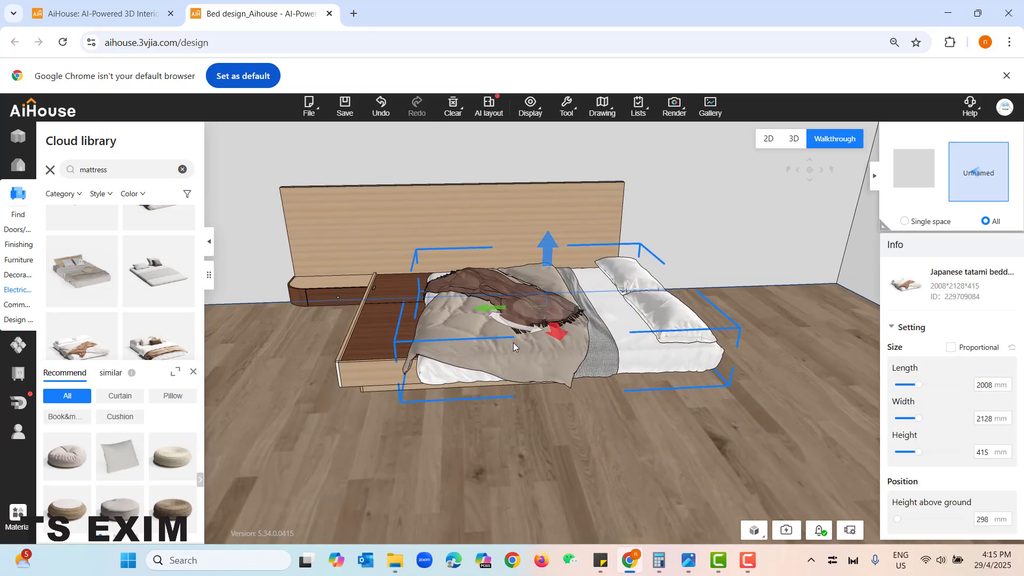
drag(558, 335, 596, 331)
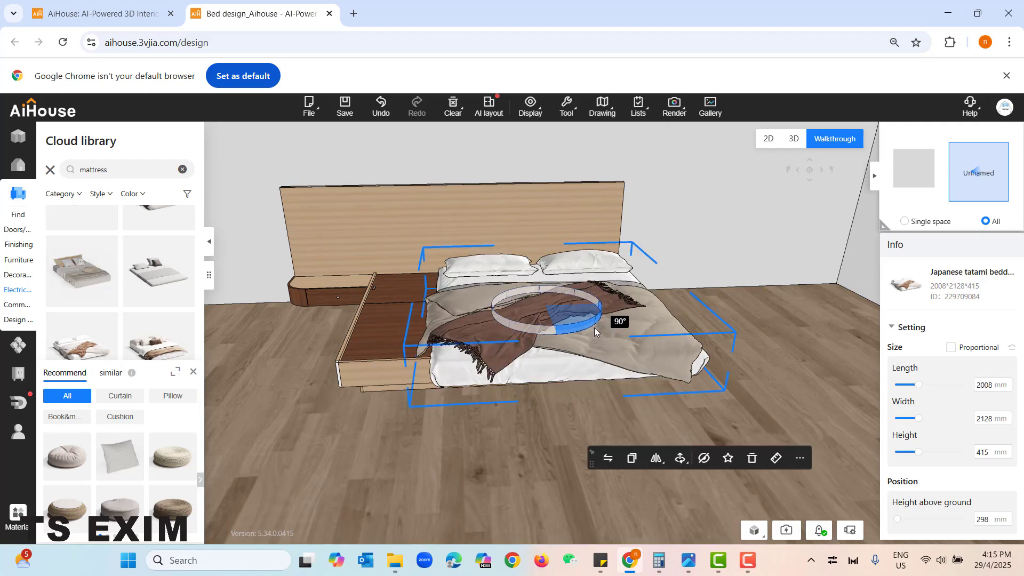
drag(483, 312, 373, 319)
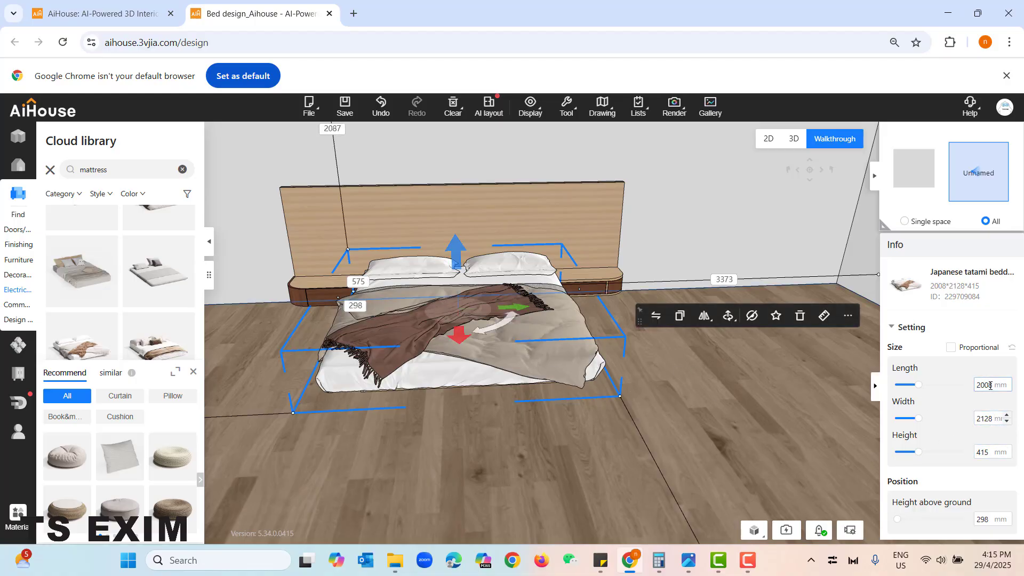
- Set the bedding's length to 2100 mm
drag(993, 384, 976, 388)
text(2100)
key(Return)
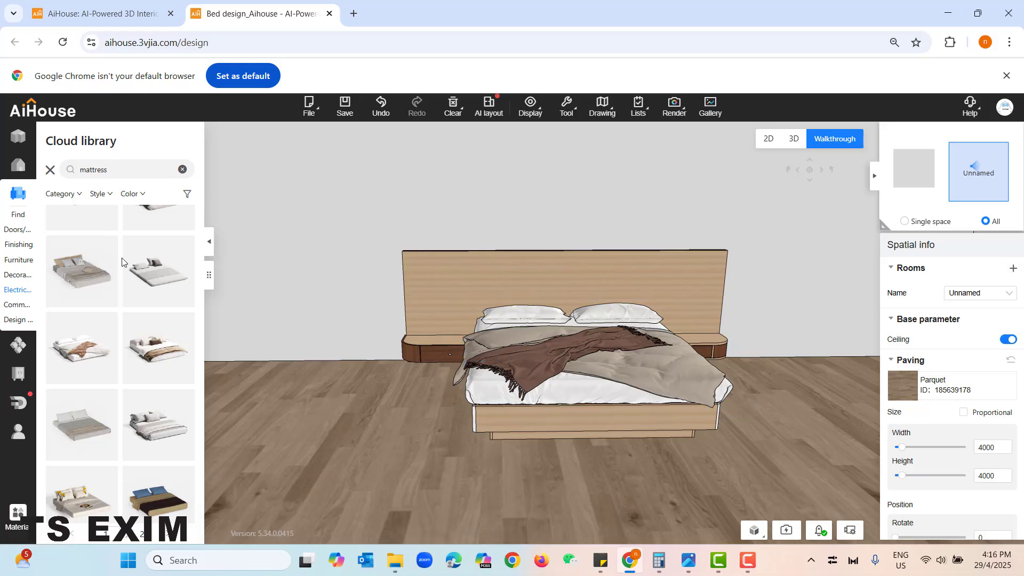
- Place the New Chinese desk lamp with the dark twisted base on the left bedside cabinet
click(50, 170)
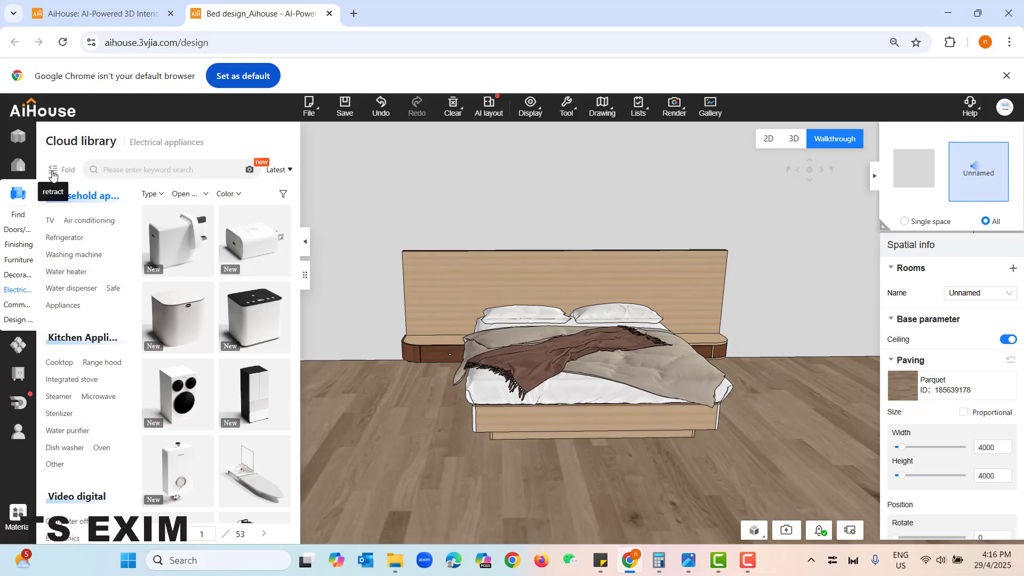
click(20, 275)
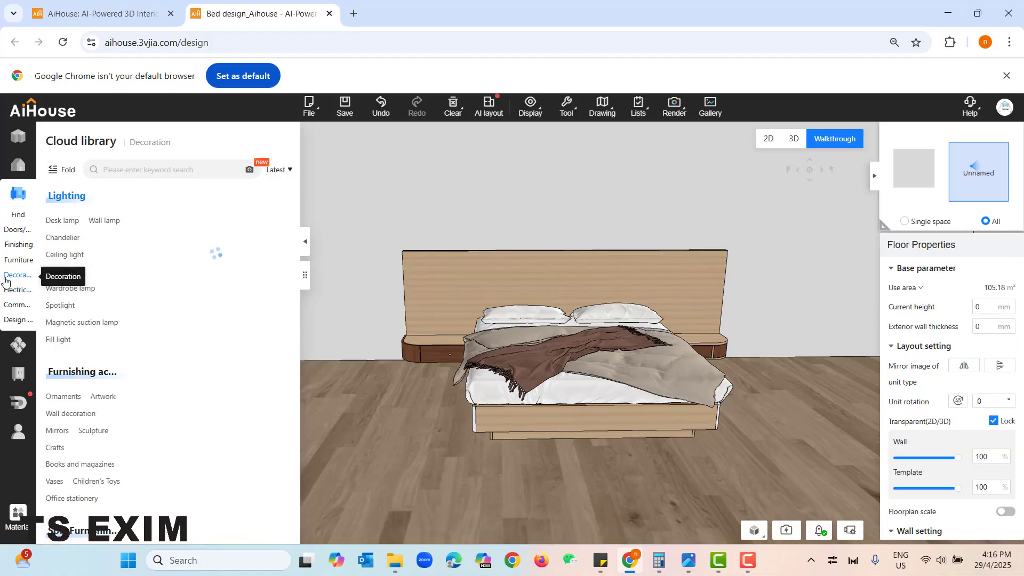
click(68, 224)
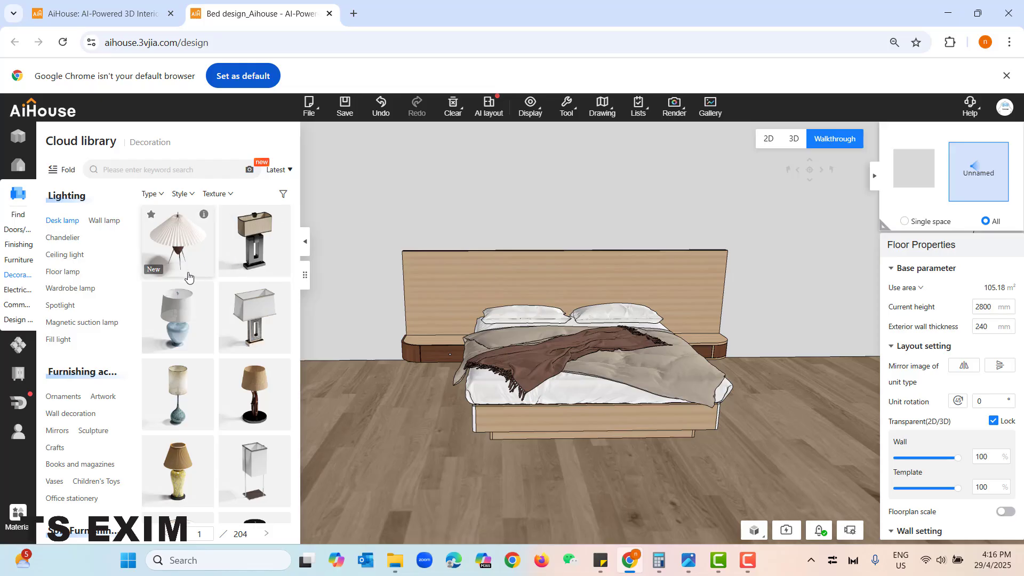
scroll(239, 257, down, 3)
drag(239, 258, 429, 341)
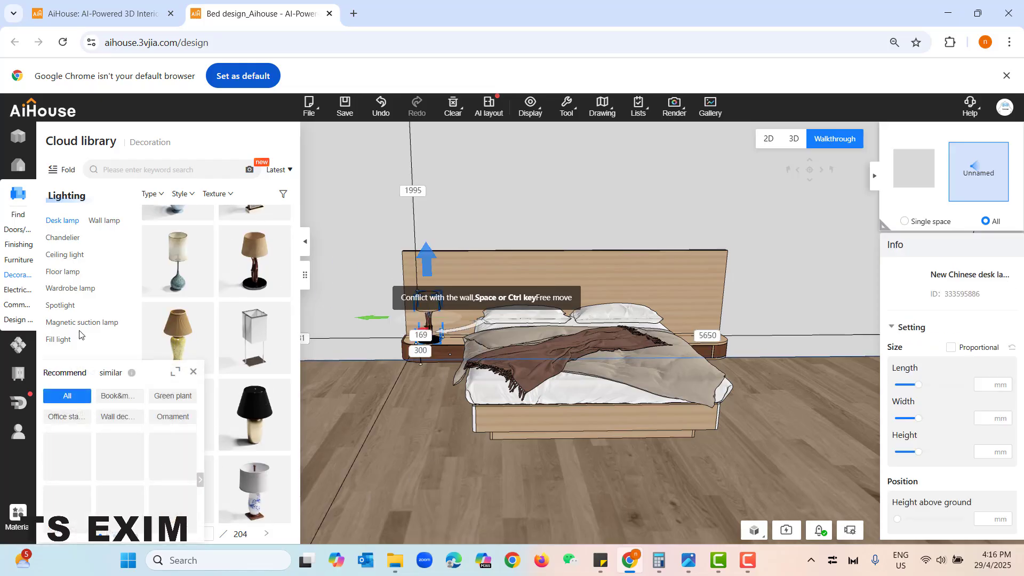
- Place a flat stack of books from the books and magazines category on the right bedside cabinet
scroll(100, 420, down, 4)
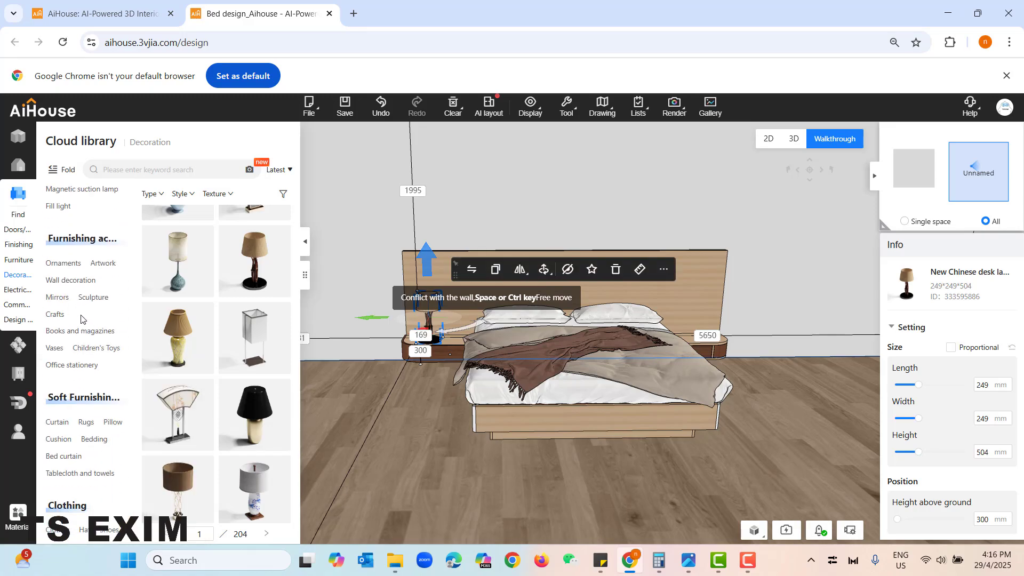
click(64, 330)
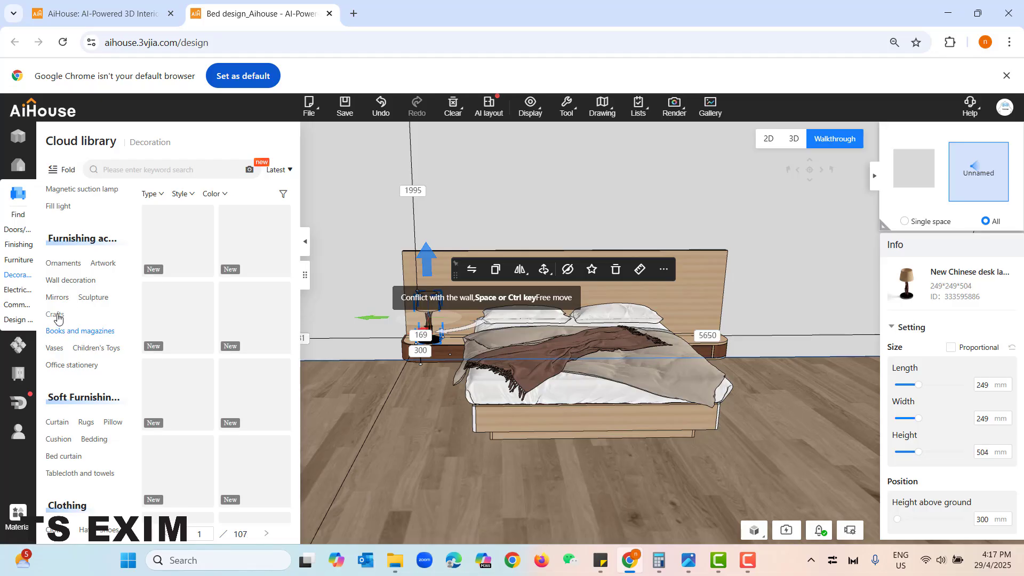
click(177, 240)
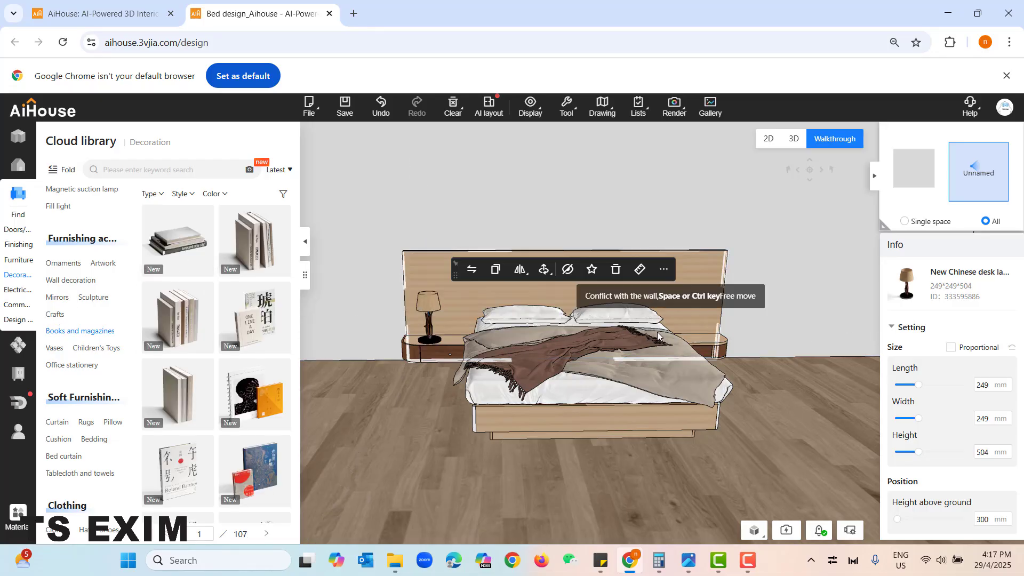
click(709, 337)
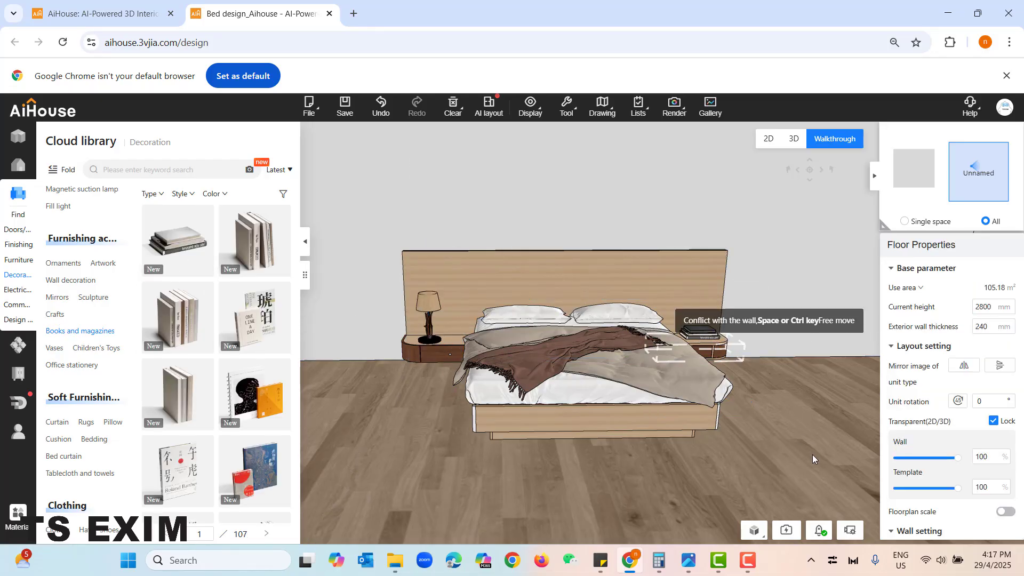
click(767, 447)
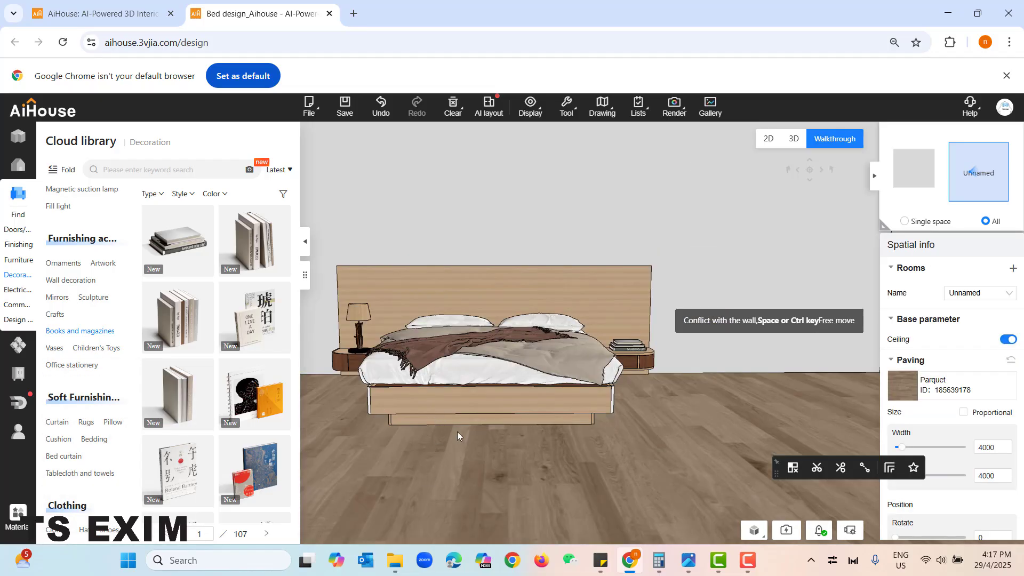
- Apply a light wood double facing material from the Finishing library to the headboard
click(15, 246)
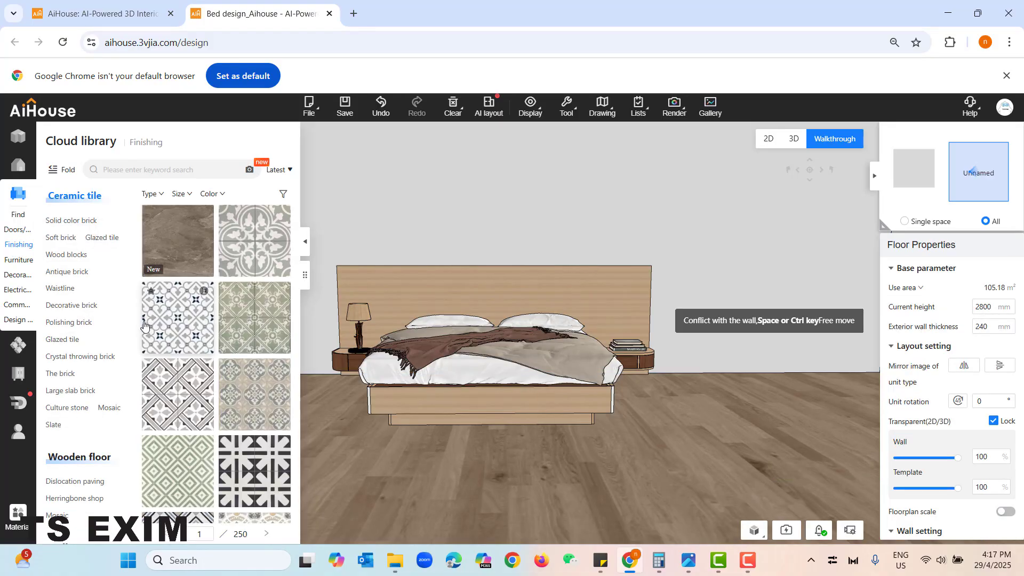
scroll(97, 271, down, 10)
scroll(98, 270, down, 15)
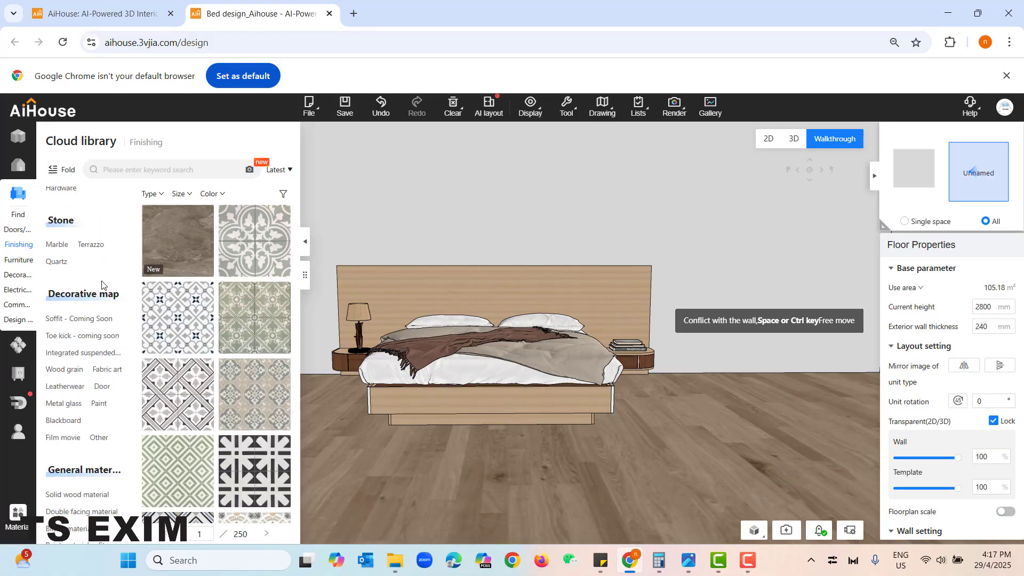
scroll(102, 242, up, 2)
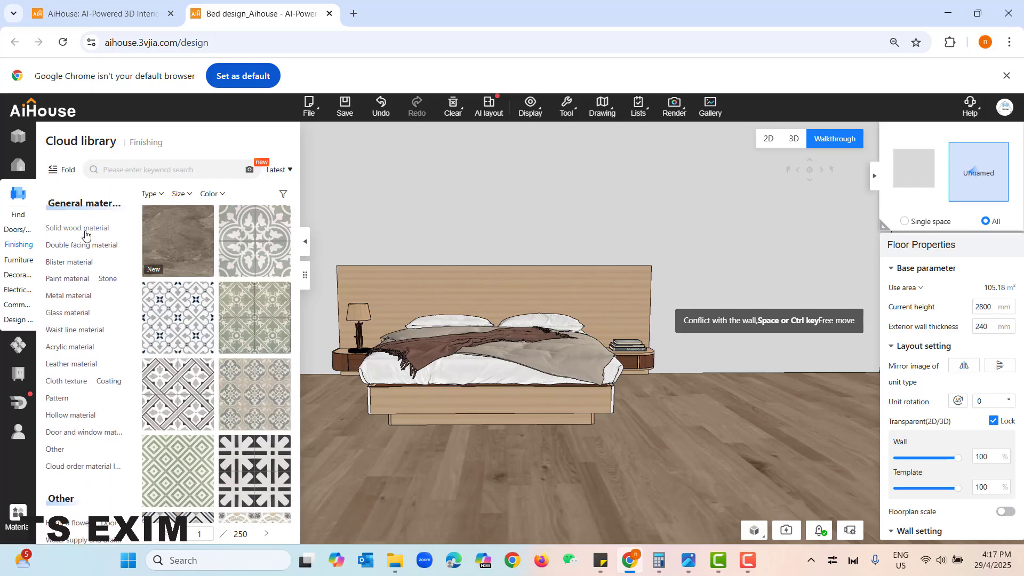
click(85, 229)
click(88, 247)
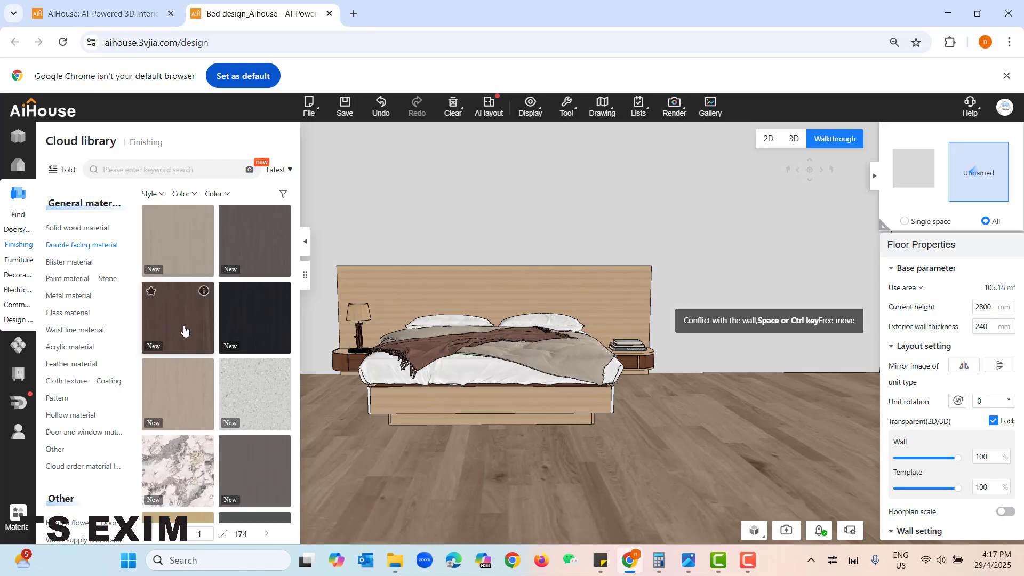
drag(168, 320, 357, 360)
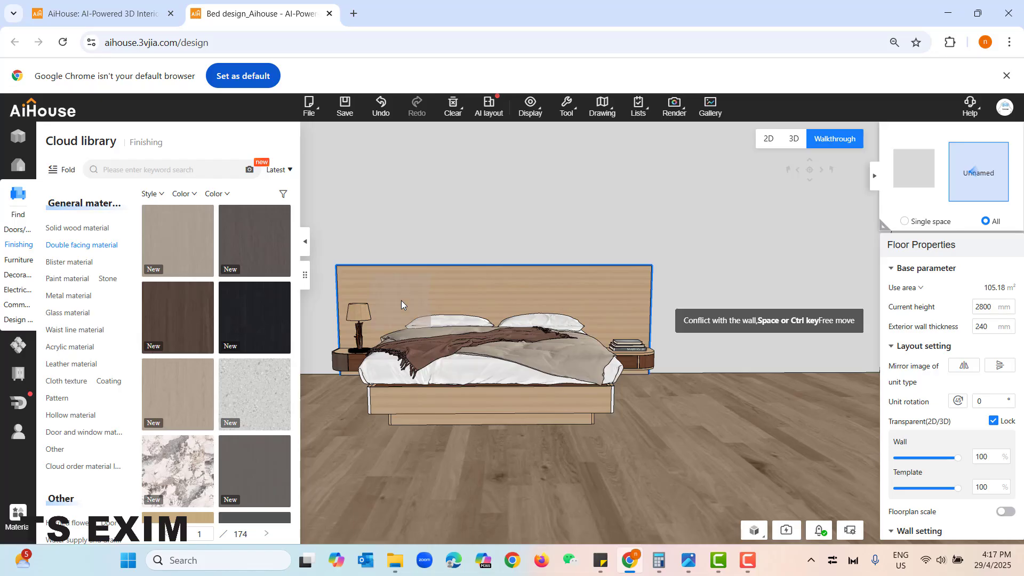
drag(401, 299, 401, 300)
- Apply the light wood double facing material to the bed frame and the dark brown one to the bedside cabinets
drag(388, 446, 408, 466)
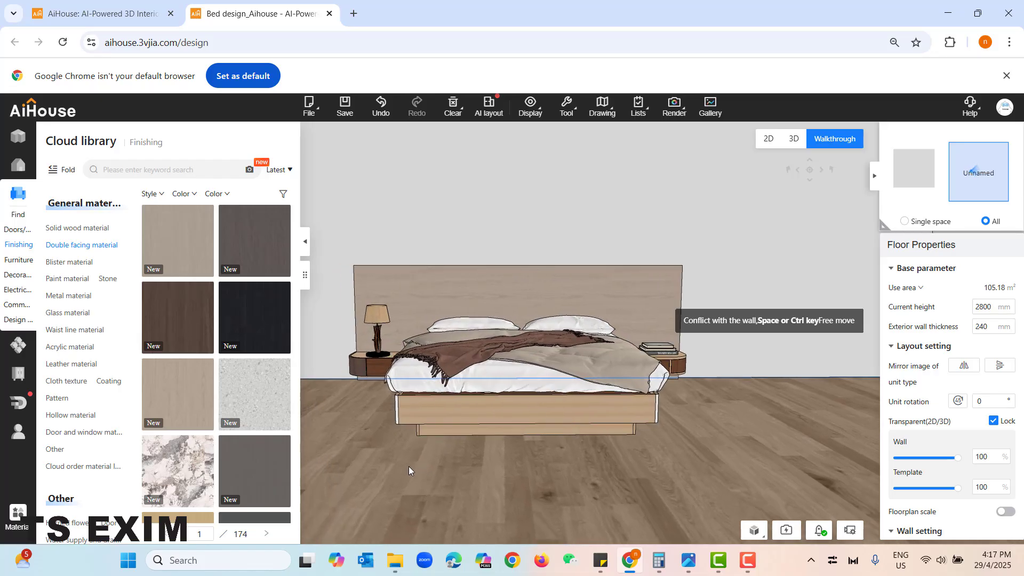
click(190, 398)
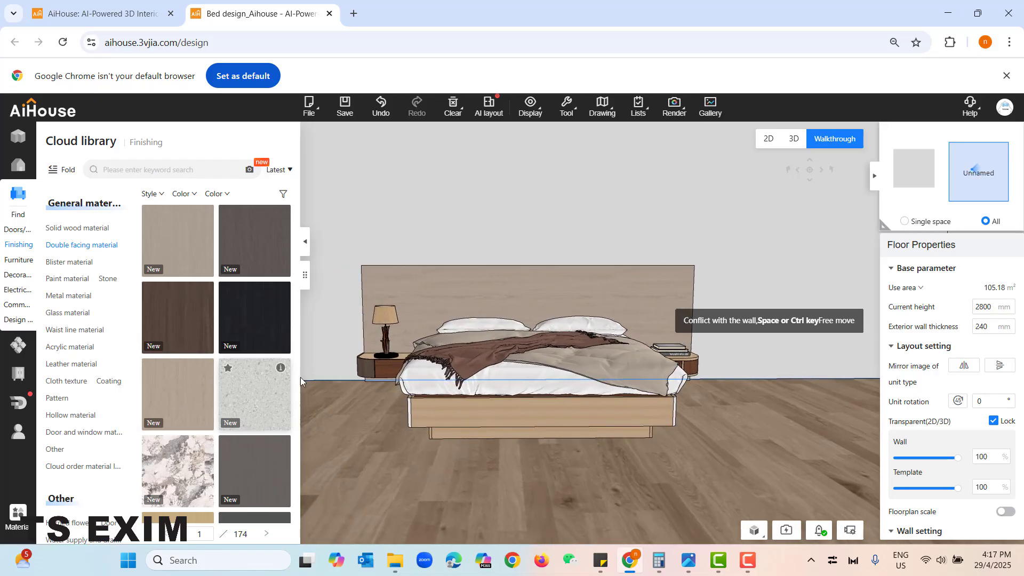
click(366, 368)
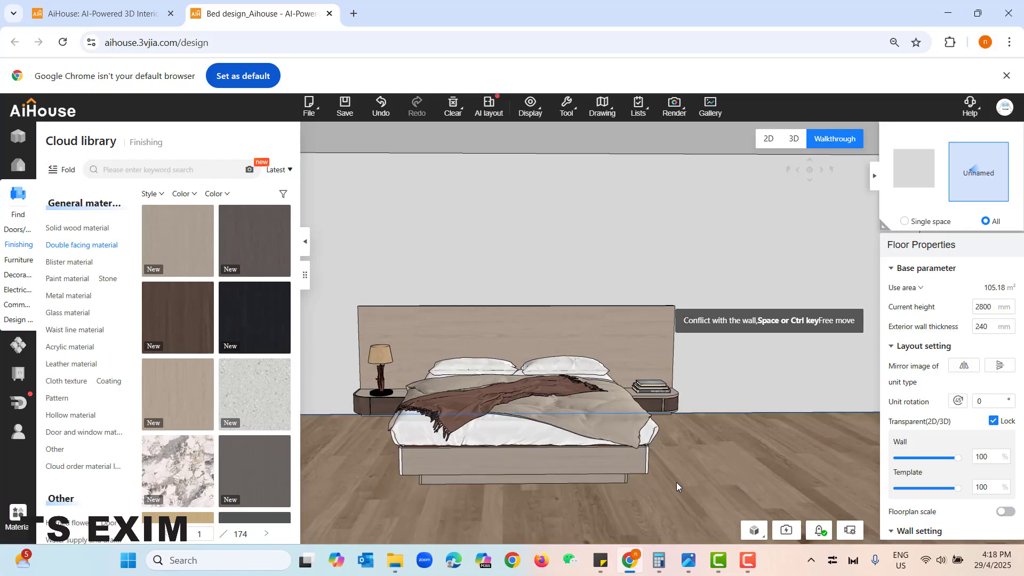
- Frame the whole bed in a straight front walkthrough view and hide the material library
key(e)
drag(674, 497, 672, 488)
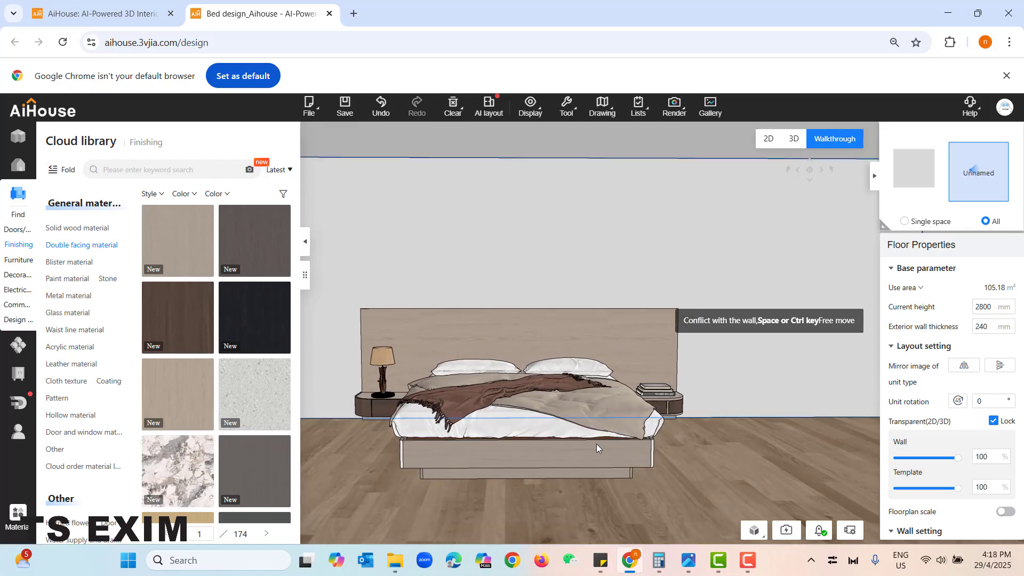
drag(748, 446, 745, 445)
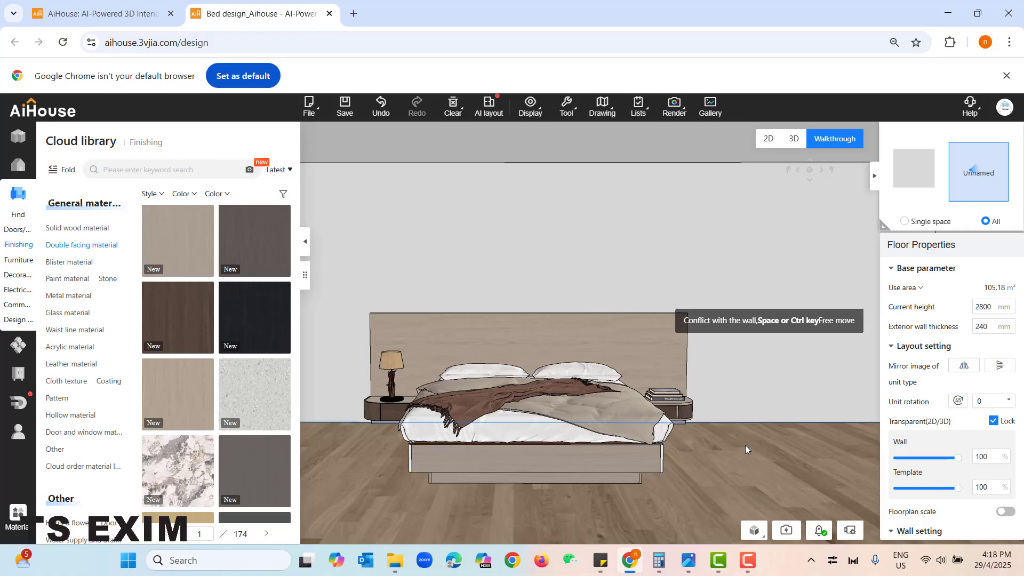
key(e)
key(q)
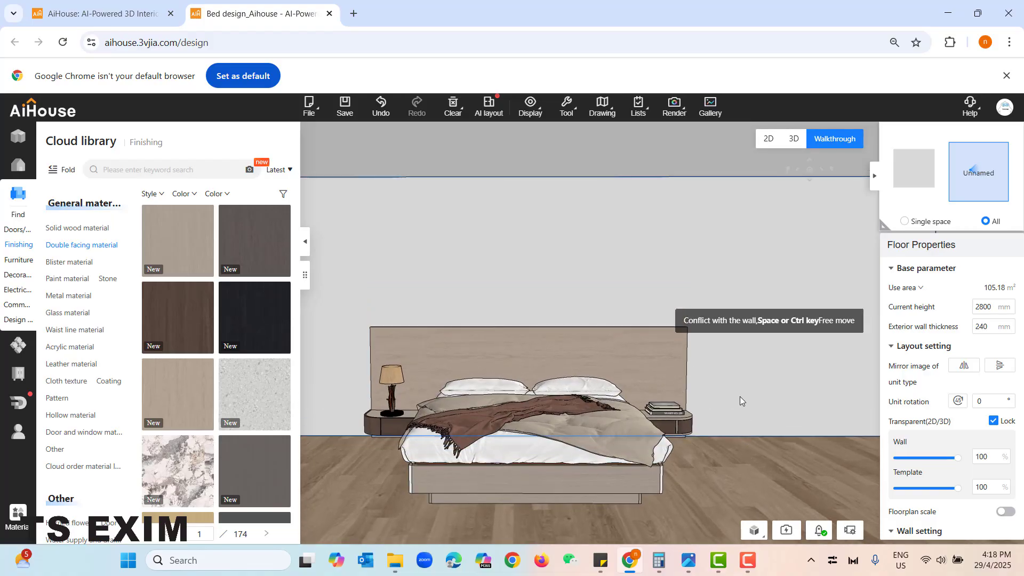
drag(740, 396, 743, 412)
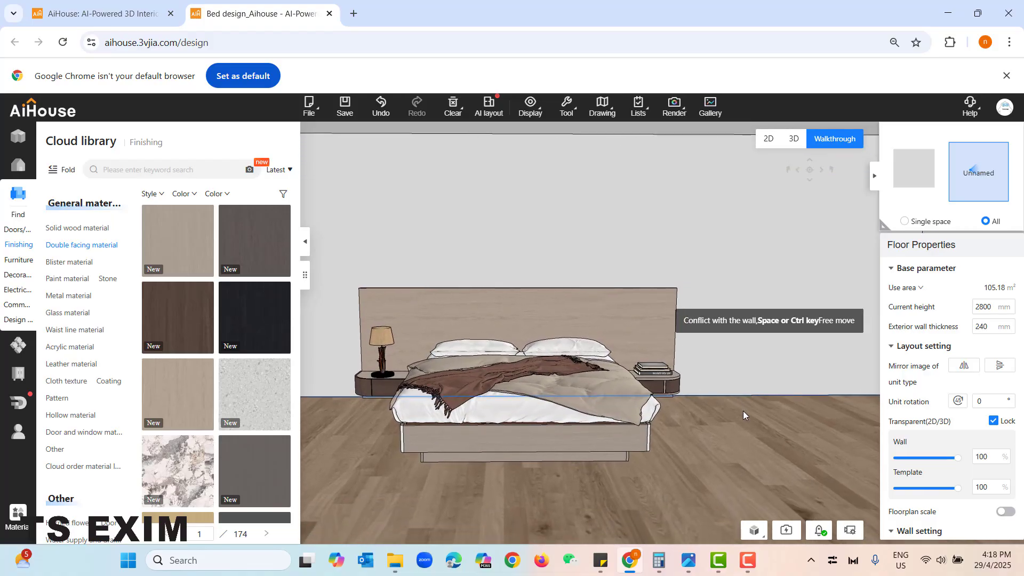
click(305, 244)
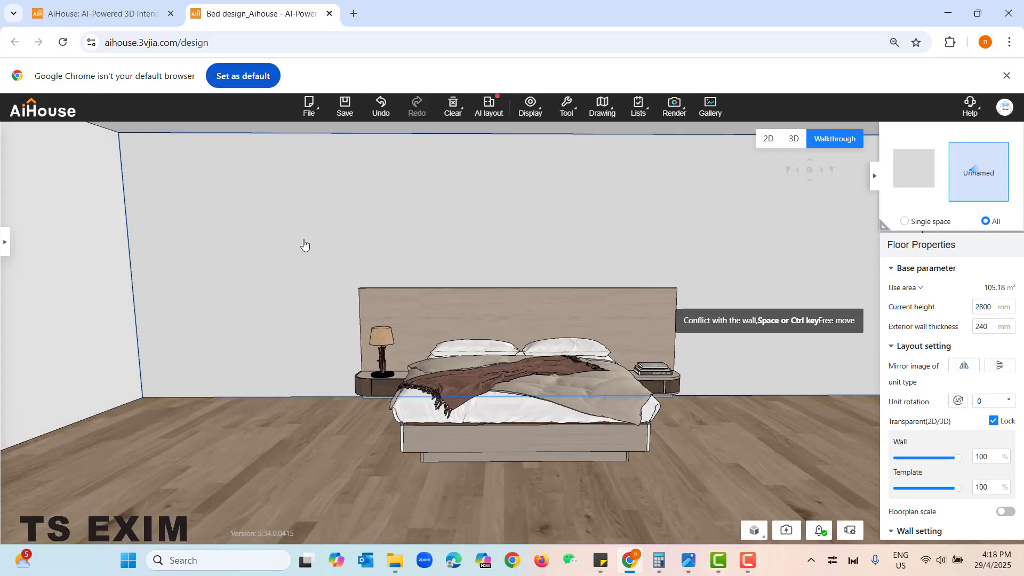